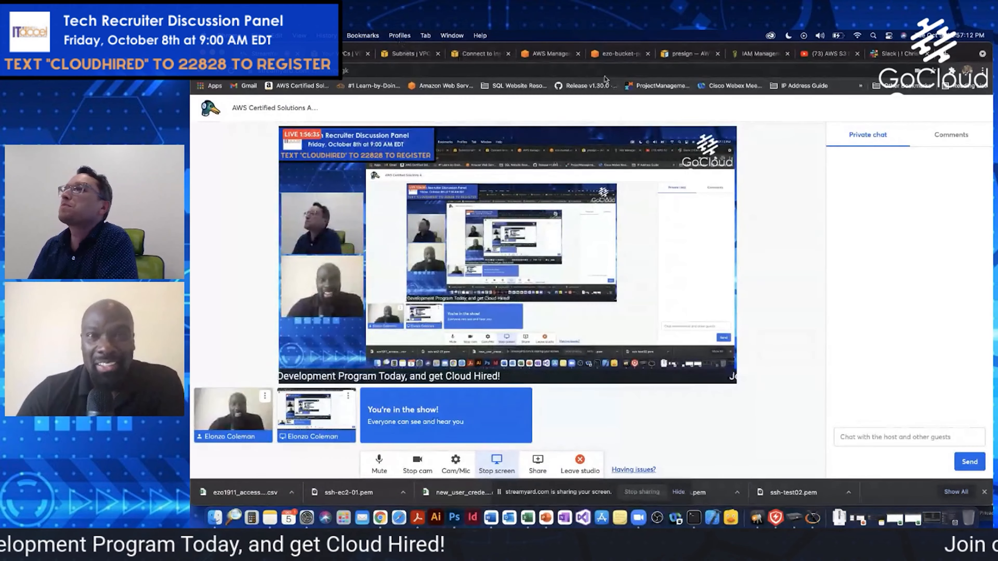
# Open the S3 service from the AWS Management Console and start creating a bucket
pyautogui.click(548, 54)
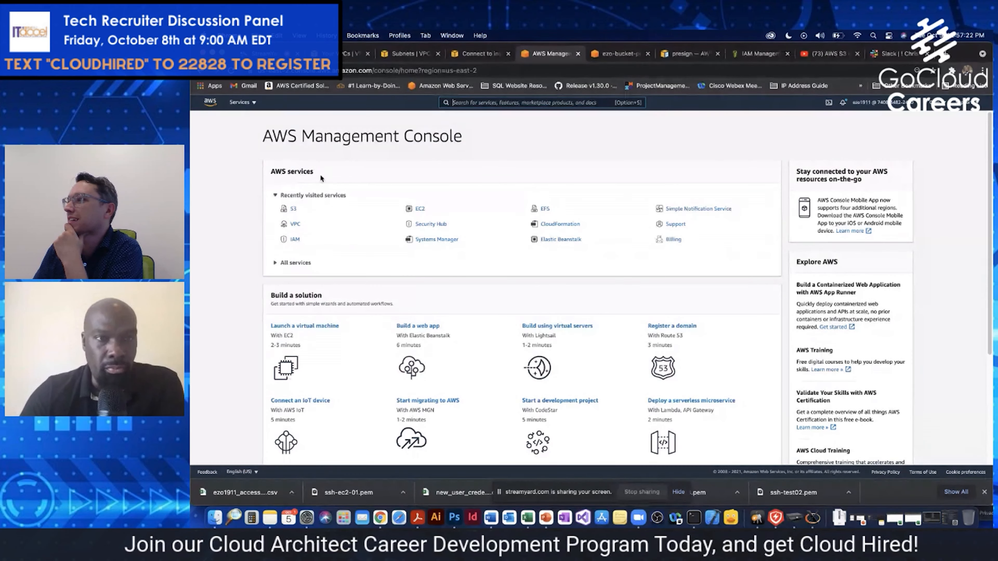
pyautogui.click(293, 209)
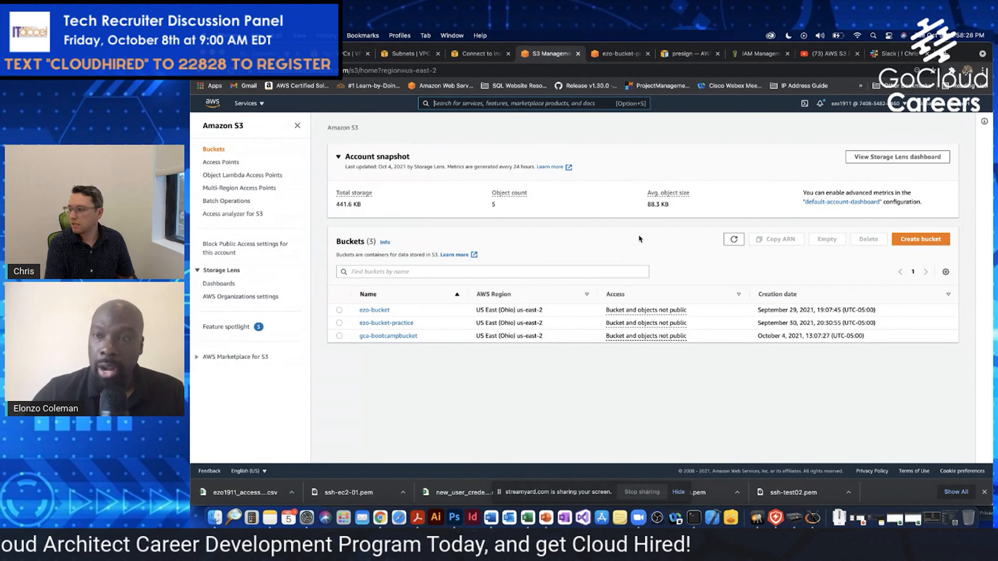
pyautogui.click(913, 240)
# Name the new bucket gcc-bootcamp-camp
pyautogui.click(328, 227)
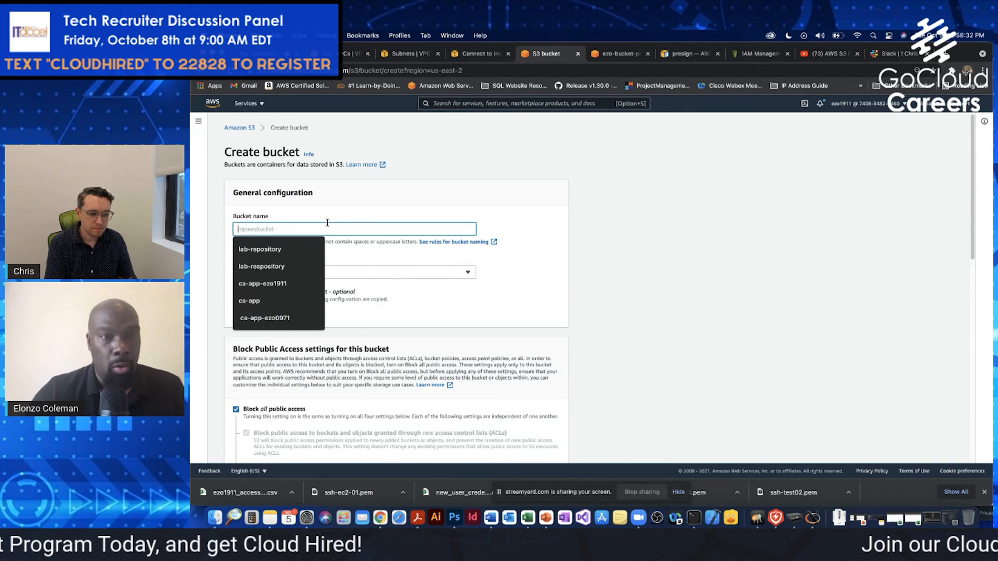
pyautogui.write('gc')
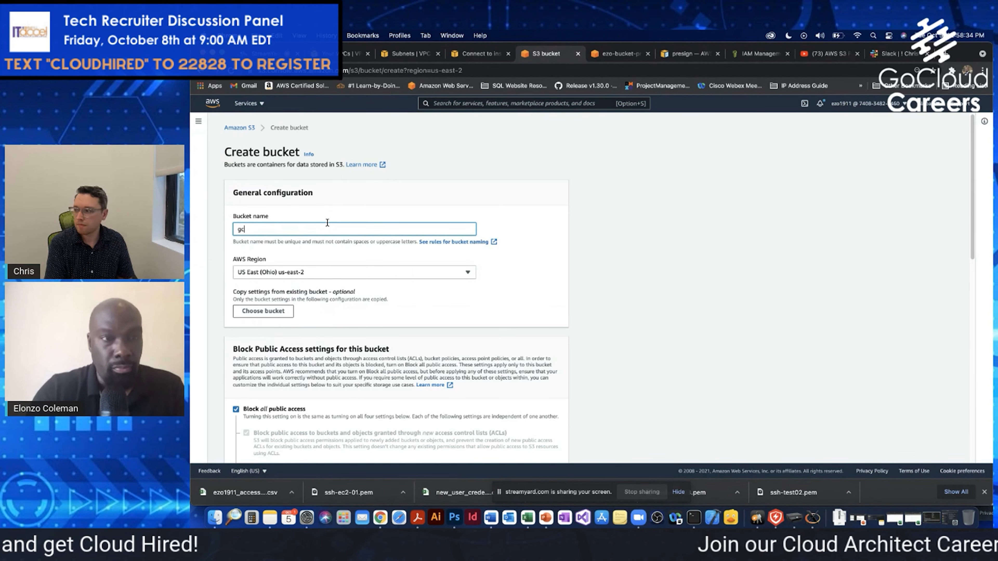
pyautogui.write('c-bootcamp')
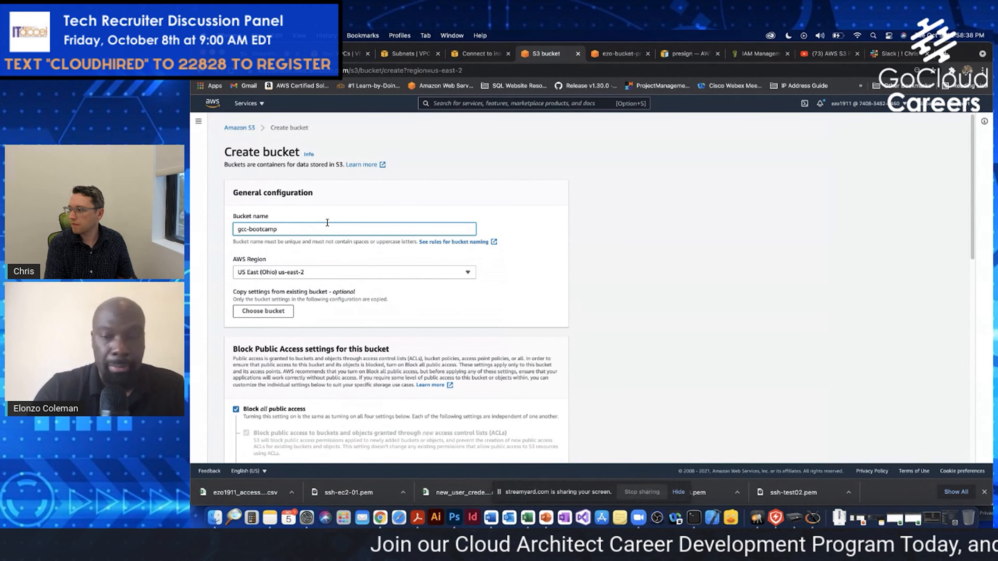
pyautogui.write('-camp')
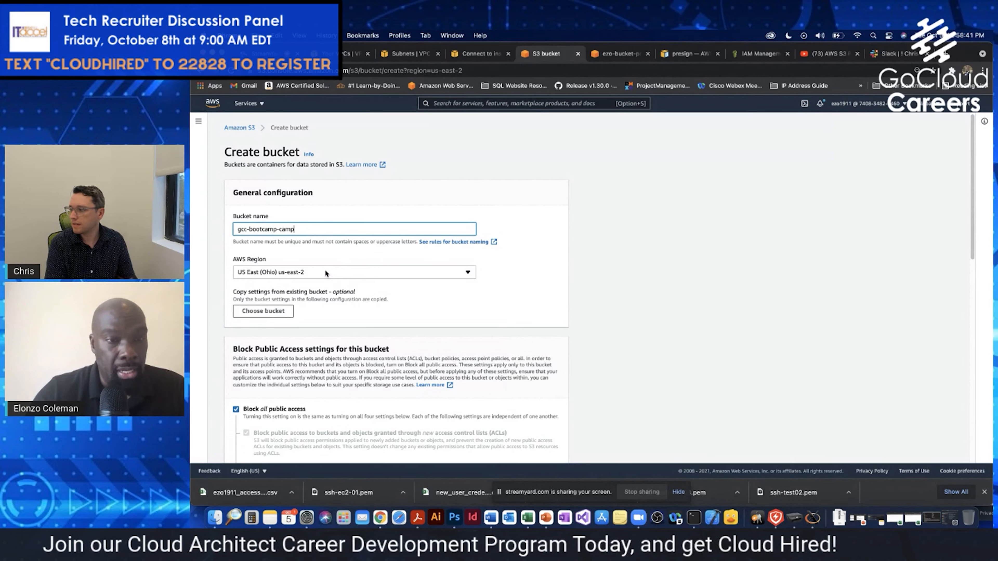
# Enable versioning for the new bucket with all public access blocked, and create the bucket
pyautogui.moveTo(973, 178); pyautogui.dragTo(972, 205)
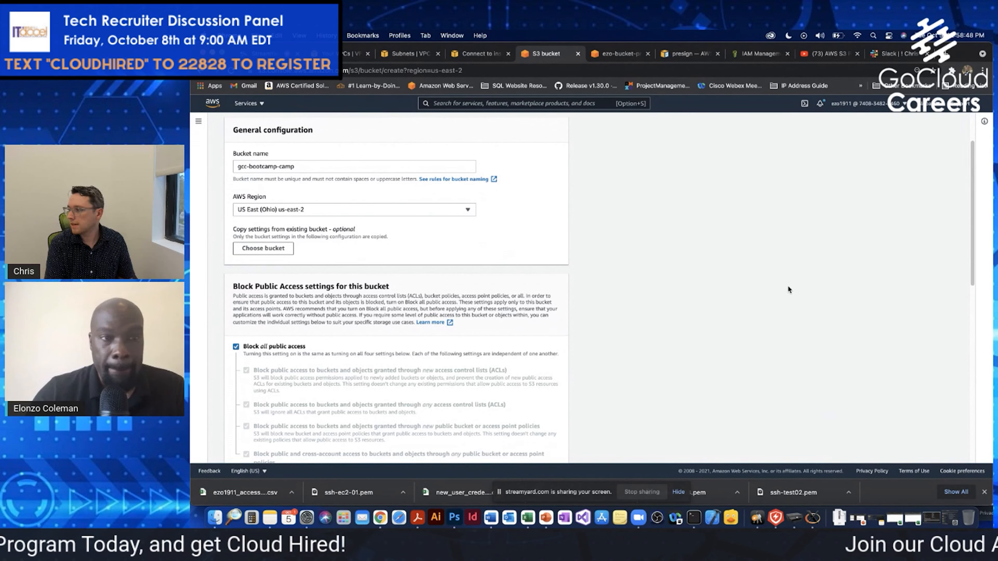
pyautogui.scroll(-5, 969, 187)
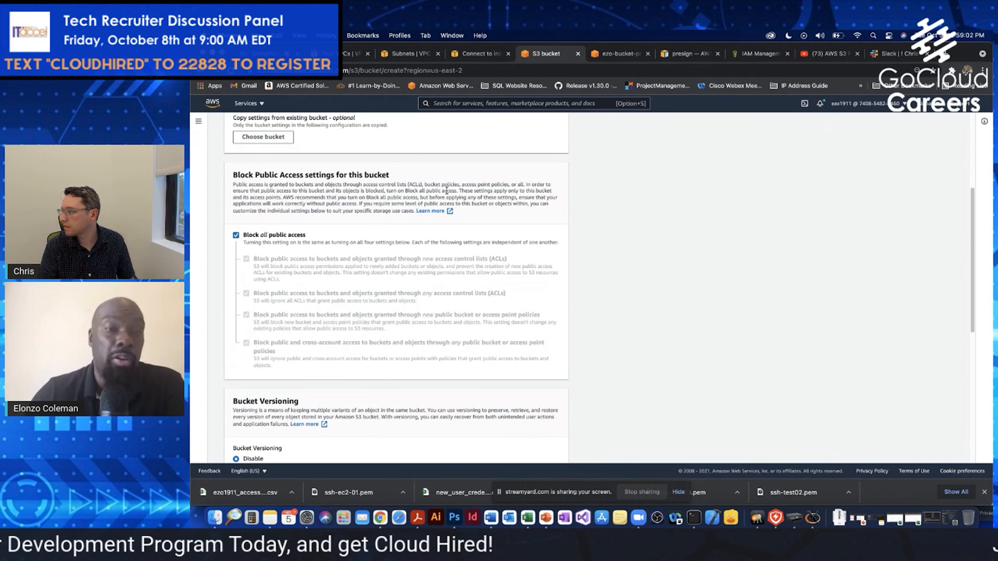
pyautogui.click(235, 235)
pyautogui.click(236, 235)
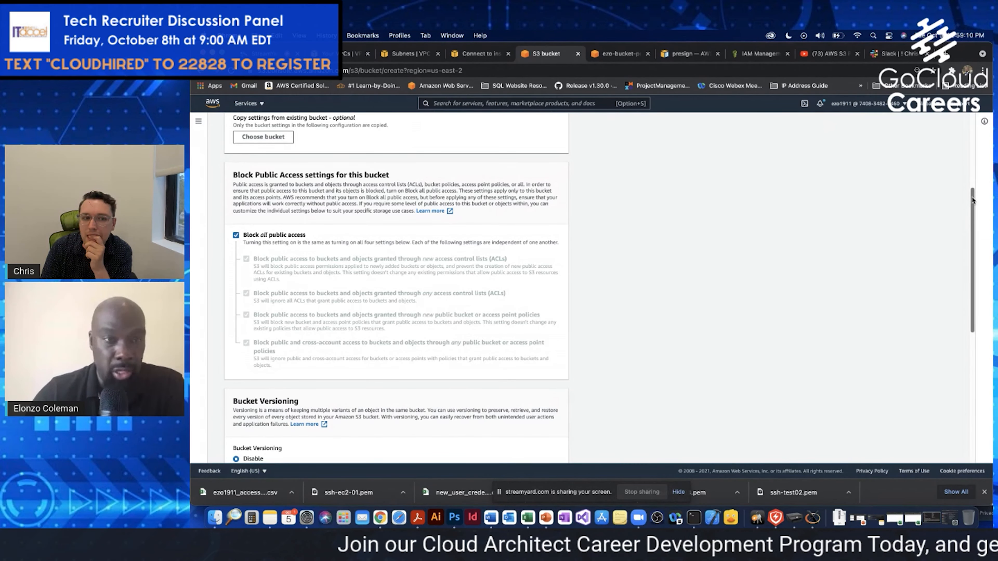
pyautogui.moveTo(972, 198); pyautogui.dragTo(972, 279)
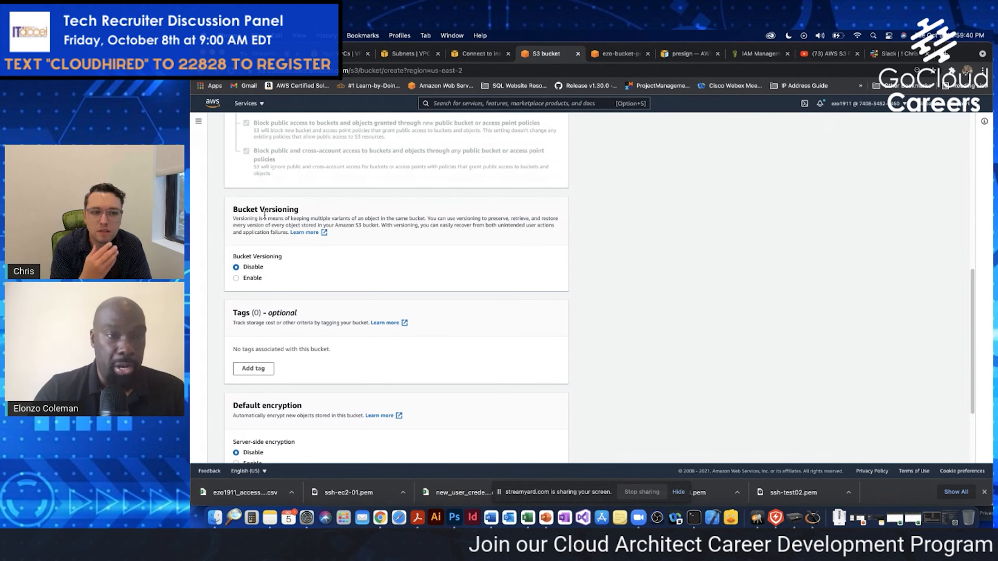
pyautogui.click(236, 278)
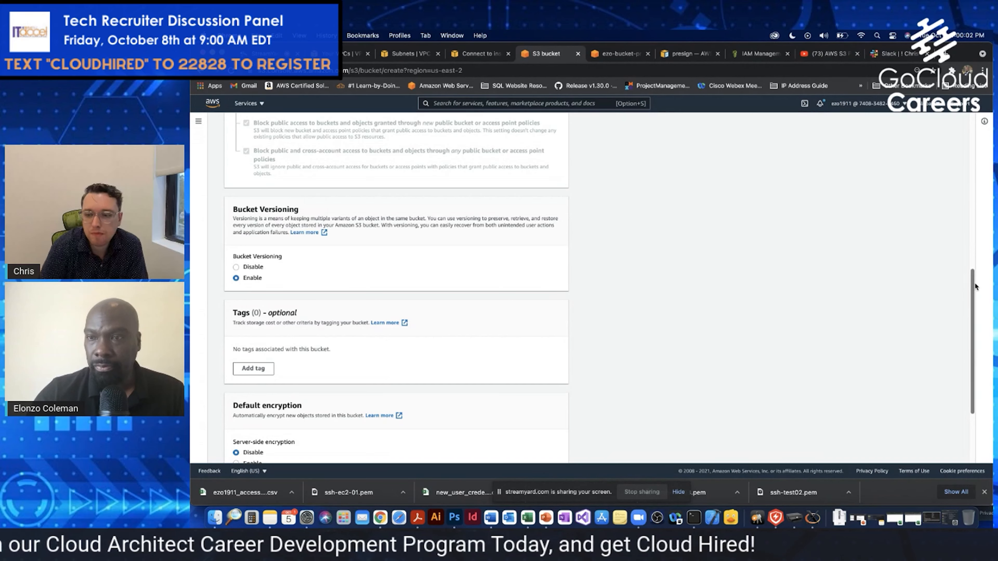
pyautogui.moveTo(973, 286); pyautogui.dragTo(973, 342)
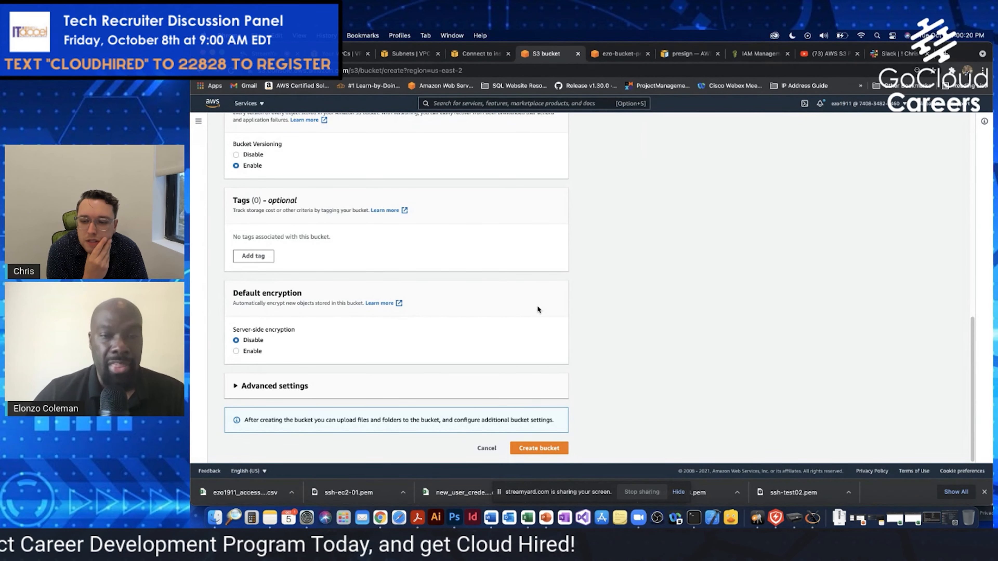
pyautogui.click(540, 450)
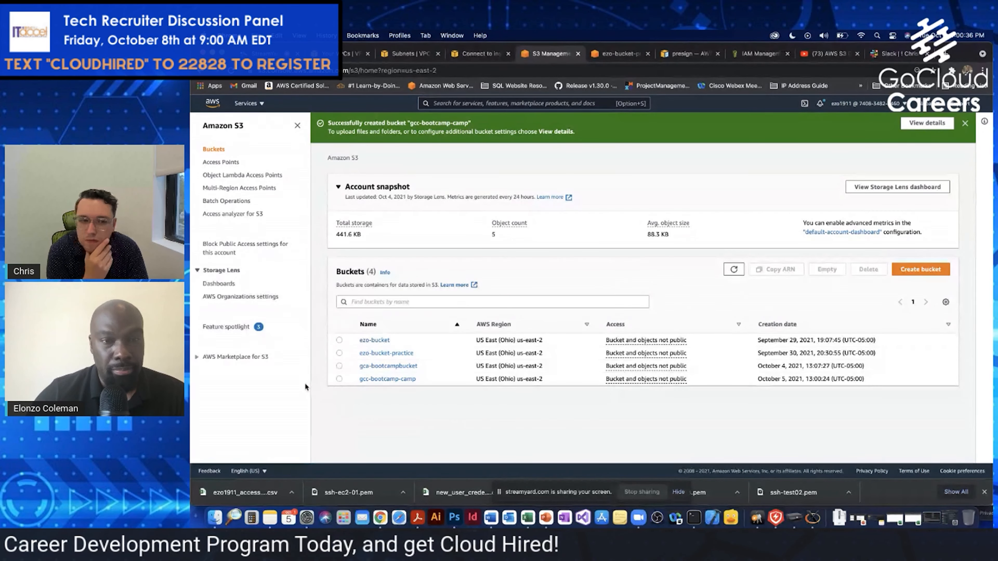
# Open the gcc-bootcamp-camp bucket and start an upload to it
pyautogui.click(339, 378)
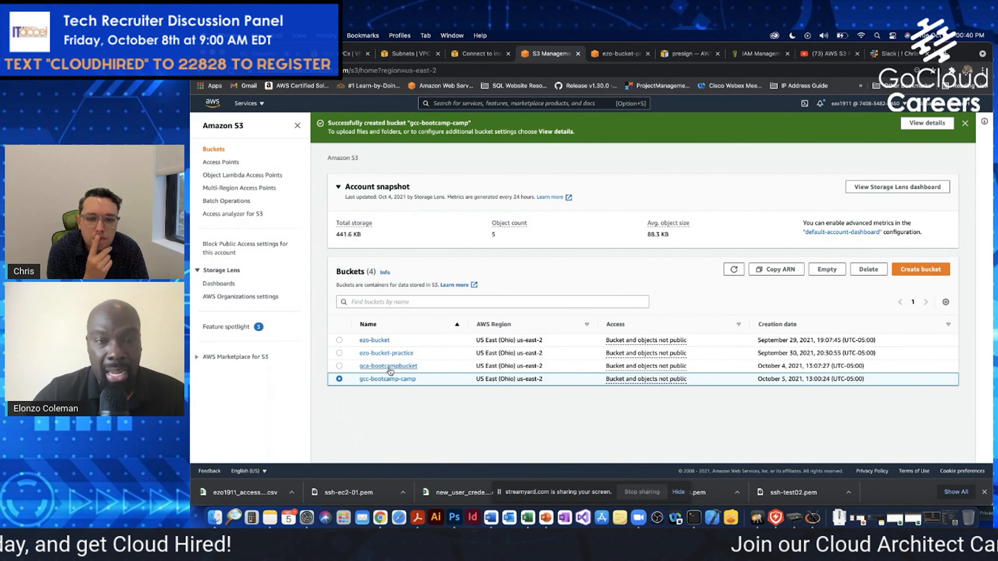
pyautogui.click(394, 379)
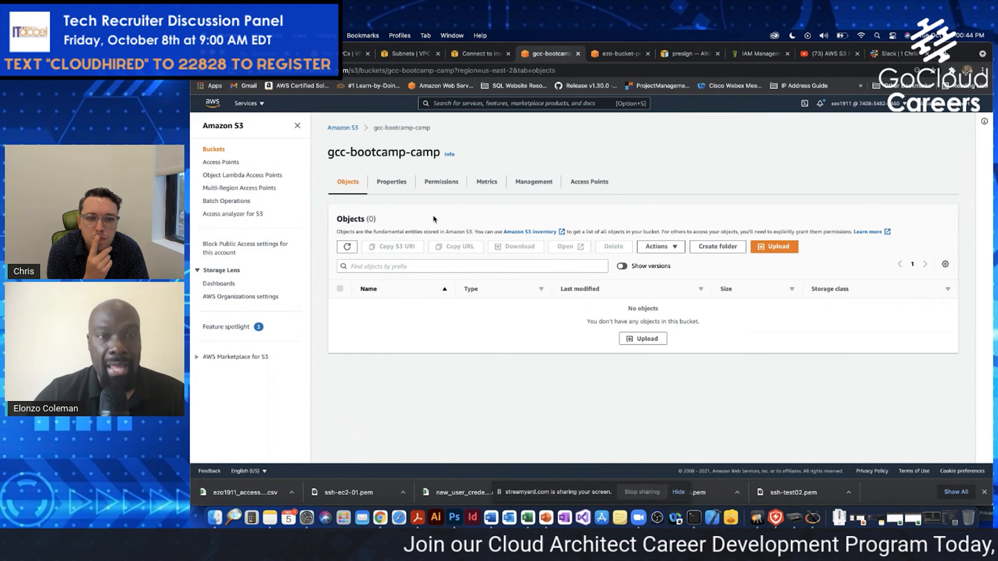
pyautogui.click(782, 248)
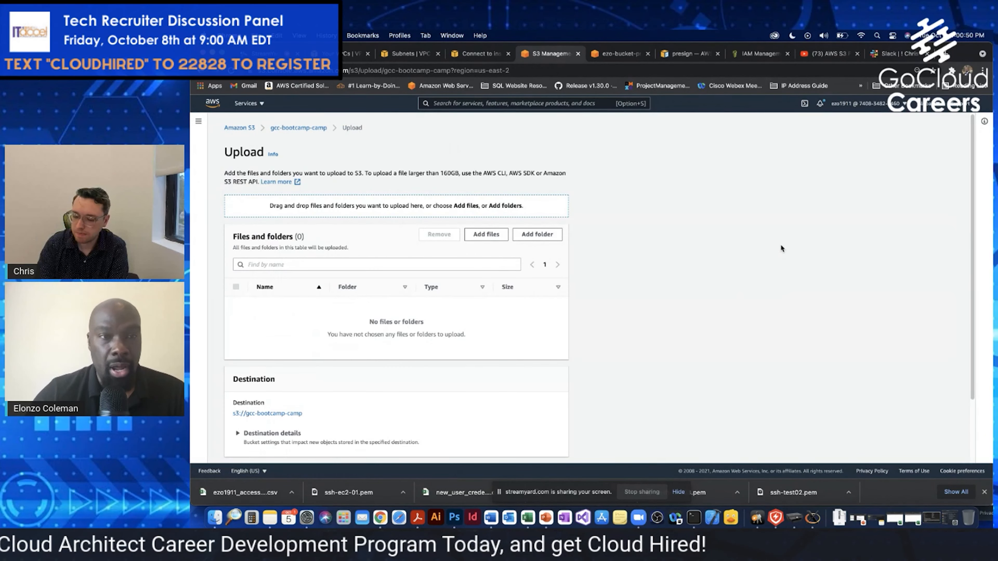
# In a Finder window beside the upload page, browse to Desktop > GCA S3 Bucket > gca-bootcampbucket and enlarge the window
pyautogui.moveTo(963, 53); pyautogui.dragTo(939, 92)
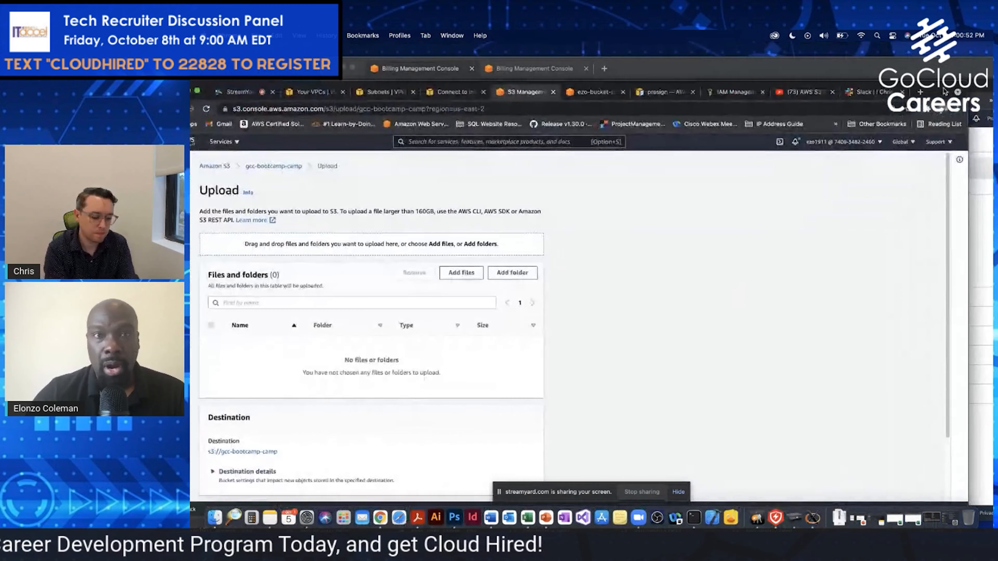
pyautogui.click(215, 523)
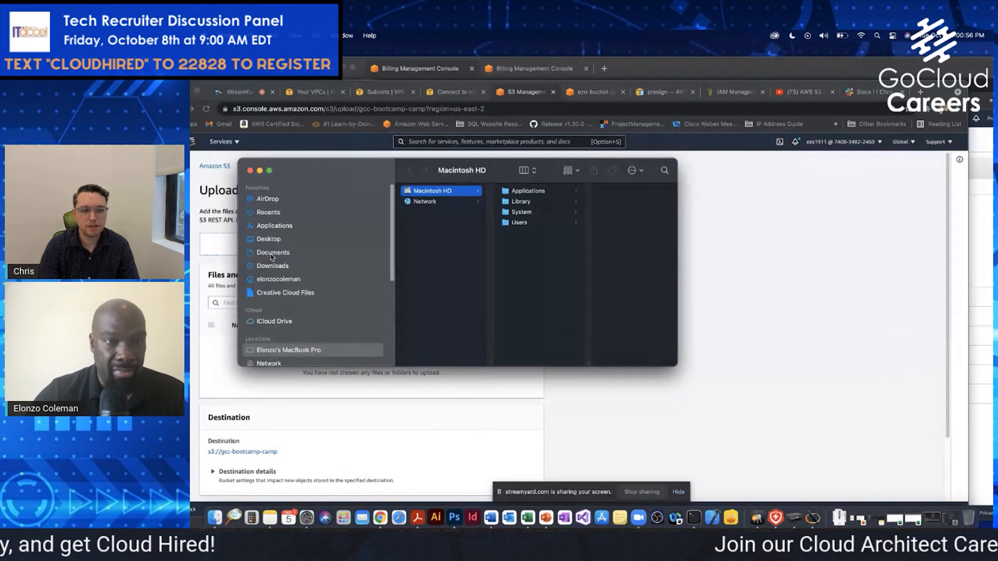
pyautogui.click(271, 253)
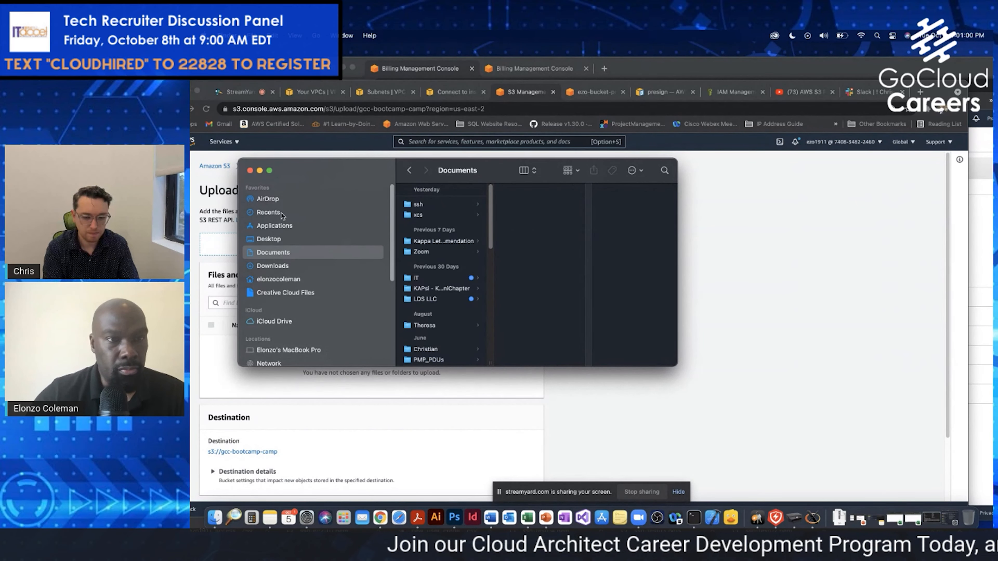
pyautogui.click(275, 240)
pyautogui.click(458, 204)
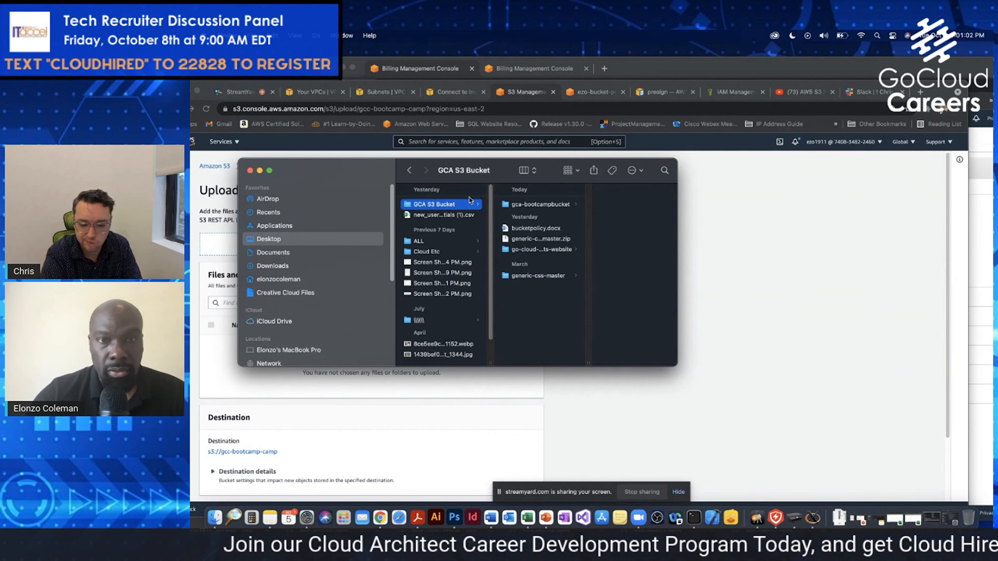
pyautogui.click(557, 206)
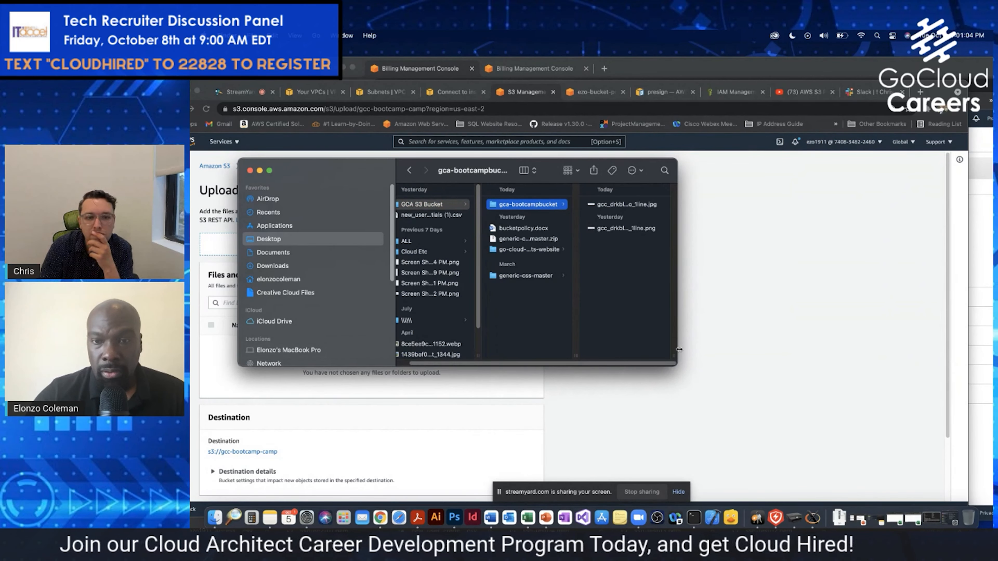
pyautogui.moveTo(676, 365); pyautogui.dragTo(850, 401)
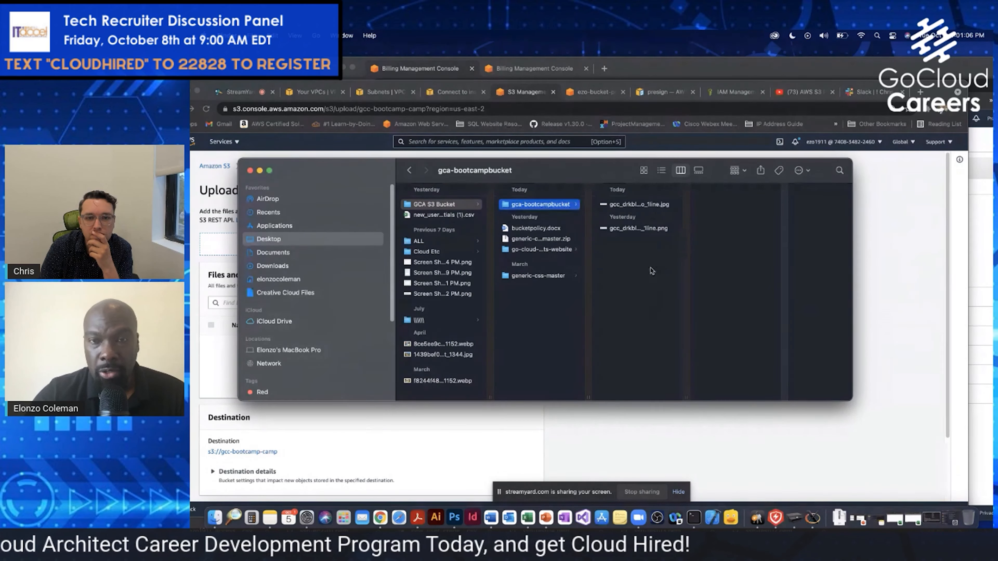
# Add gcc_drkbluecombo_1line.jpg and gcc_drkbluecombo_1line.png from the Finder folder to the upload list
pyautogui.click(644, 207)
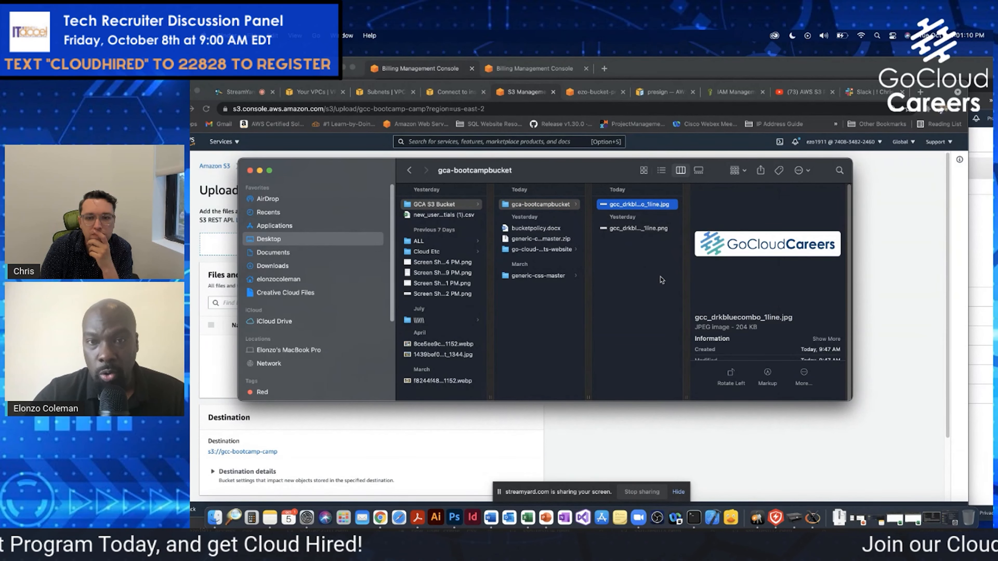
pyautogui.click(632, 228)
pyautogui.keyDown('super'); pyautogui.click(630, 205); pyautogui.keyUp('super')
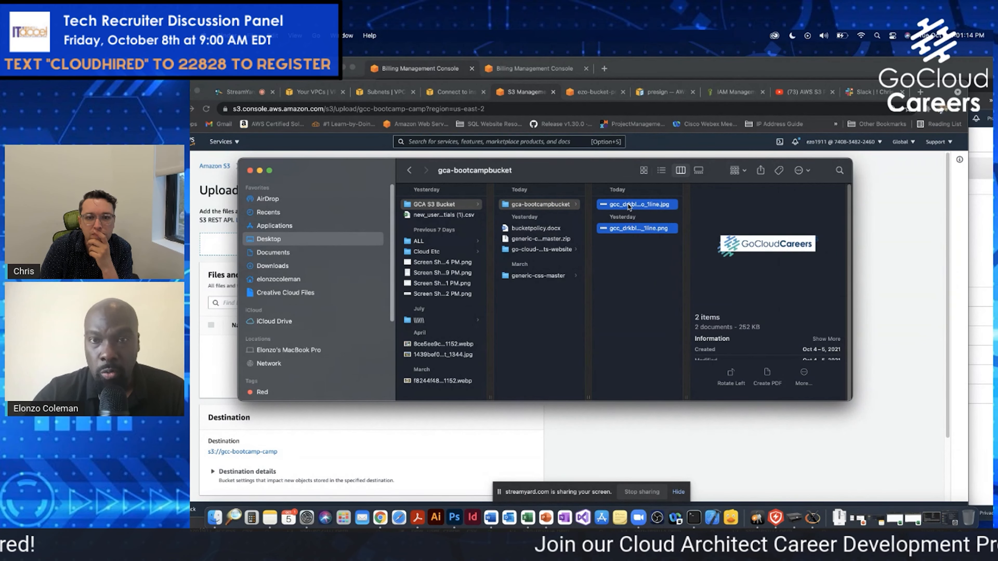
pyautogui.moveTo(368, 163); pyautogui.dragTo(676, 169)
pyautogui.moveTo(922, 210); pyautogui.dragTo(307, 245)
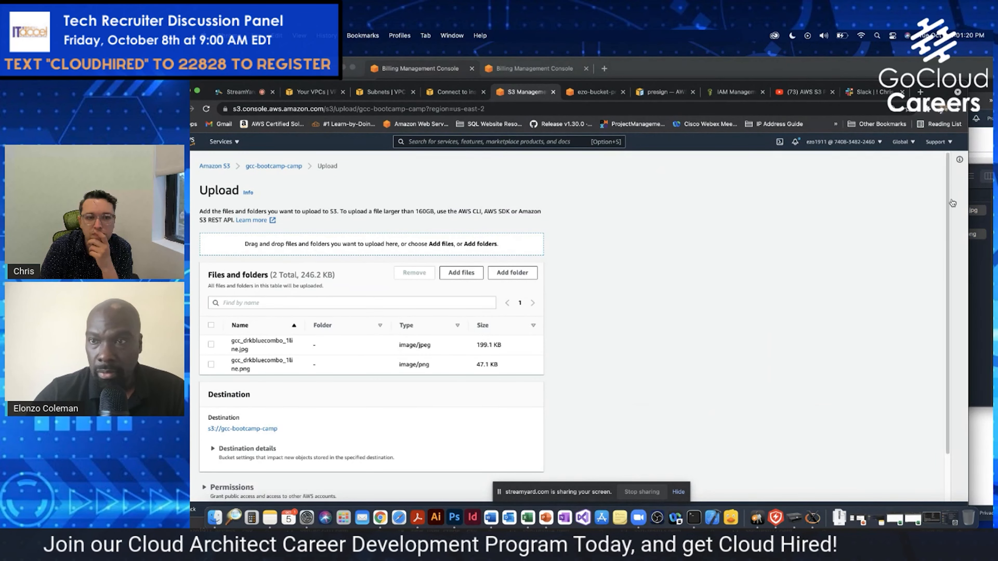
# Bring the browser back to full screen, select both listed logo images and upload them to the bucket
pyautogui.scroll(-2, 935, 258)
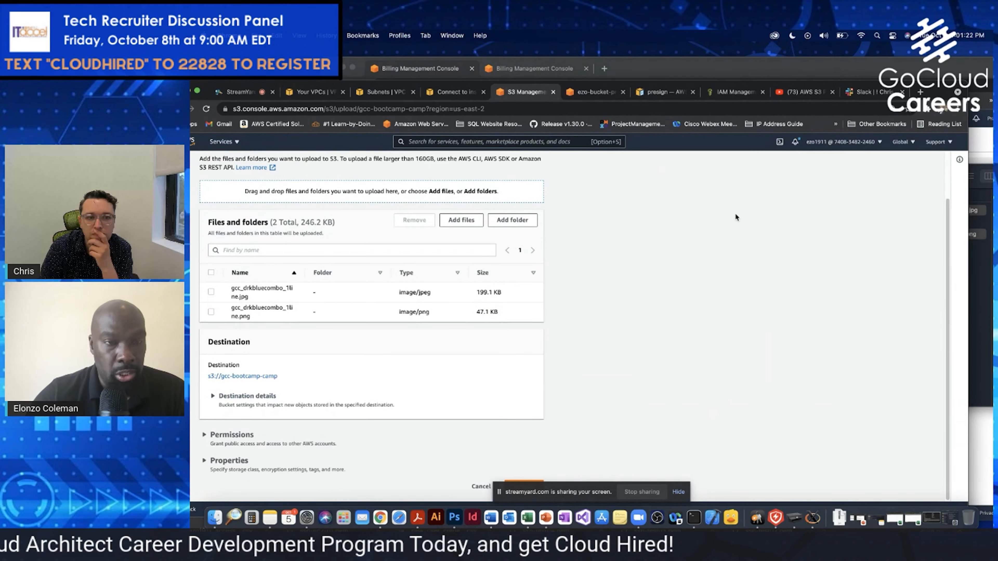
pyautogui.moveTo(933, 85); pyautogui.dragTo(958, 43)
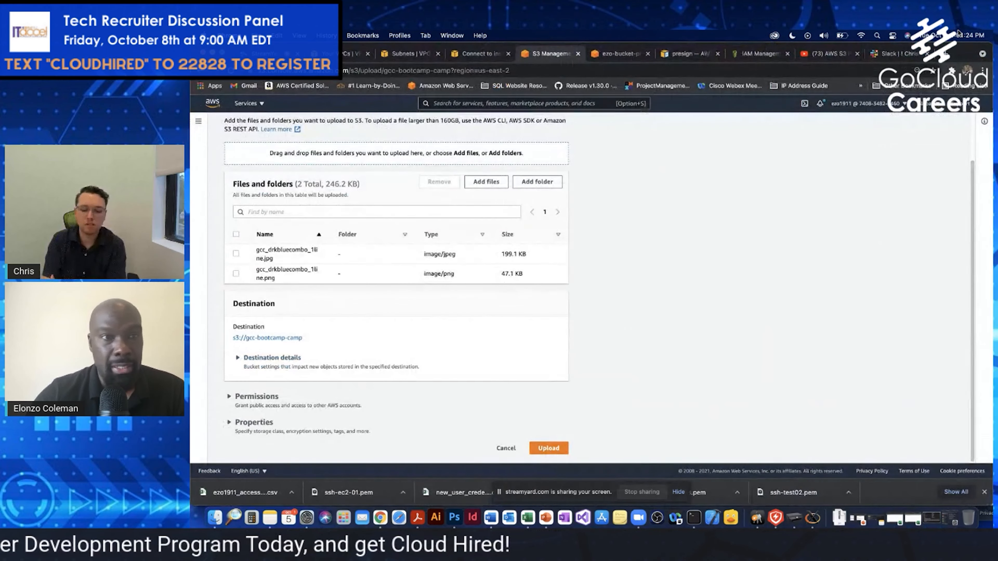
pyautogui.click(222, 53)
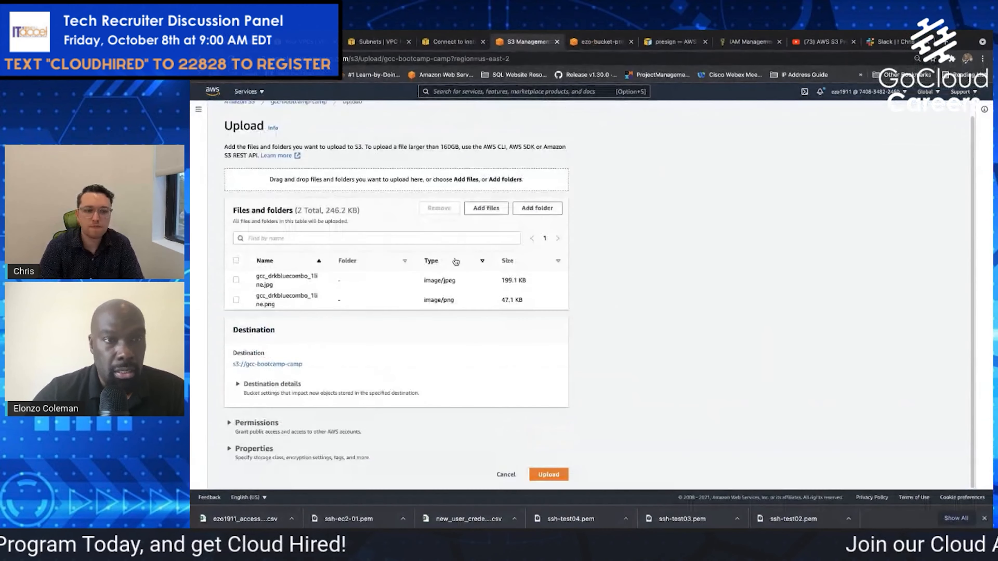
pyautogui.click(236, 280)
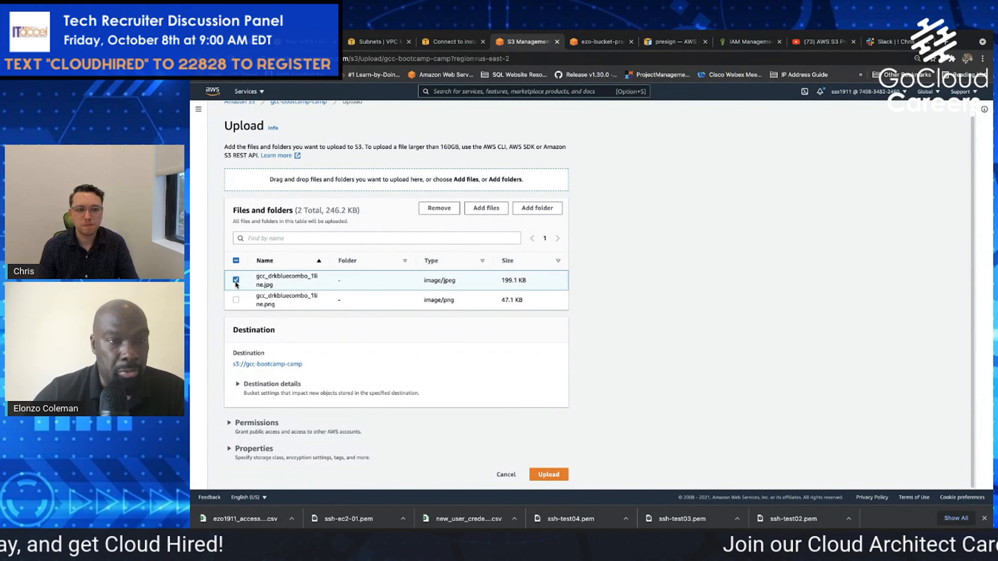
pyautogui.click(236, 300)
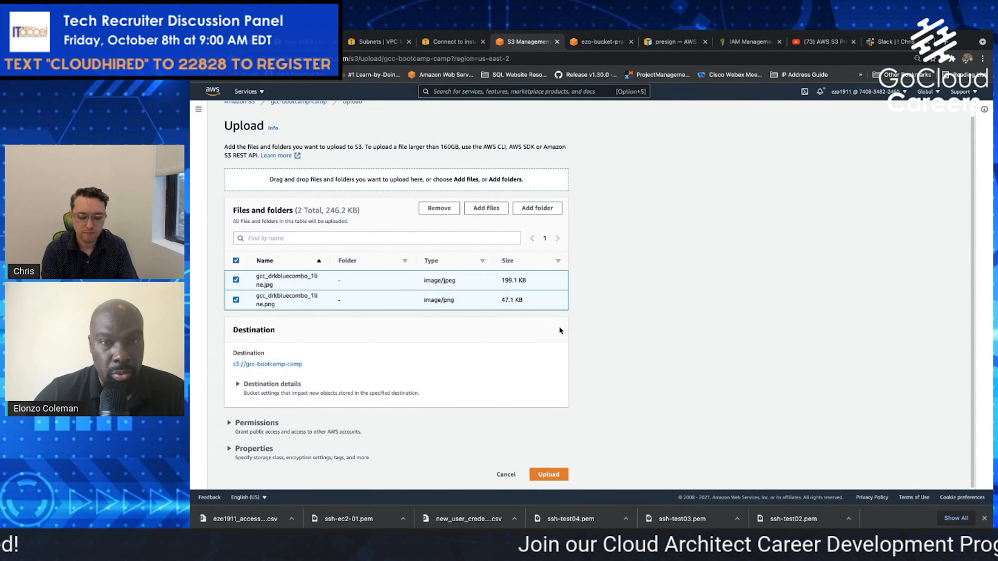
pyautogui.click(549, 475)
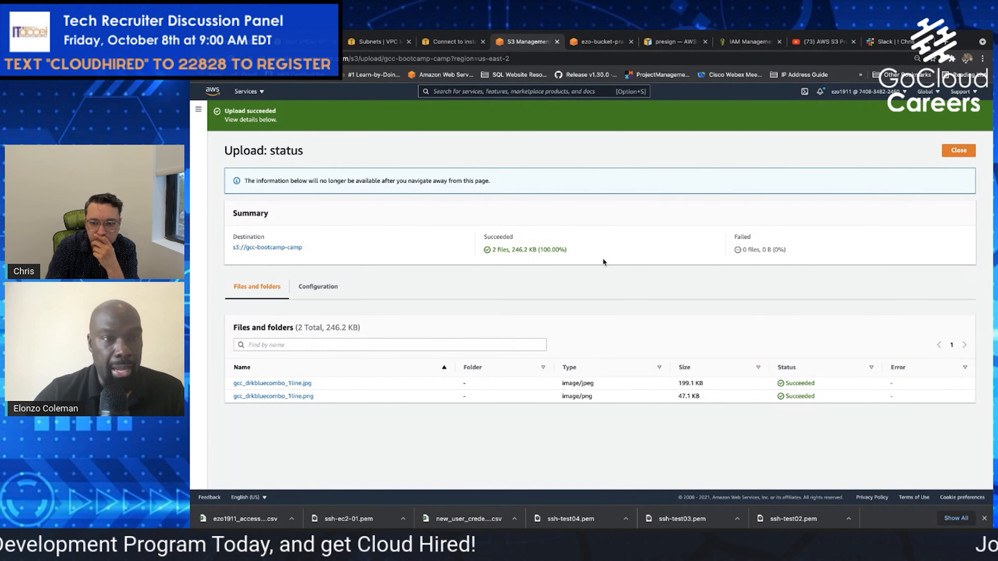
# Open the gcc-bootcamp-camp bucket from the upload summary and start another upload to it
pyautogui.click(277, 248)
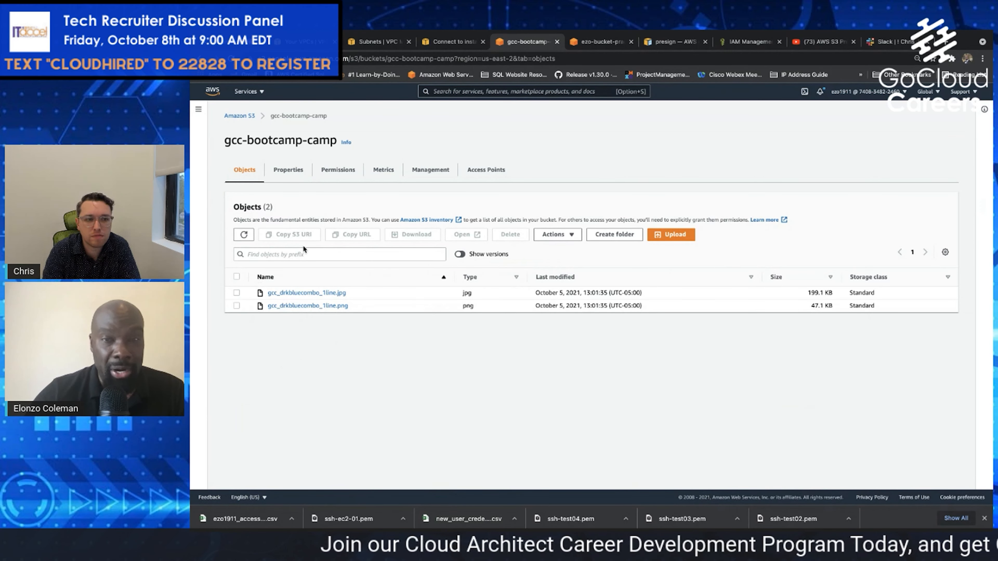
pyautogui.click(675, 235)
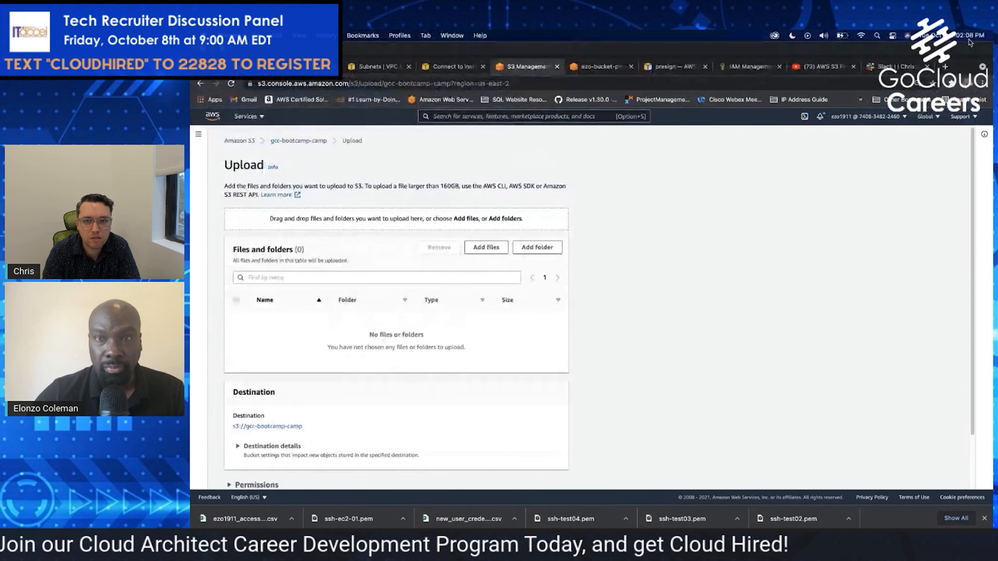
pyautogui.click(969, 39)
pyautogui.click(740, 240)
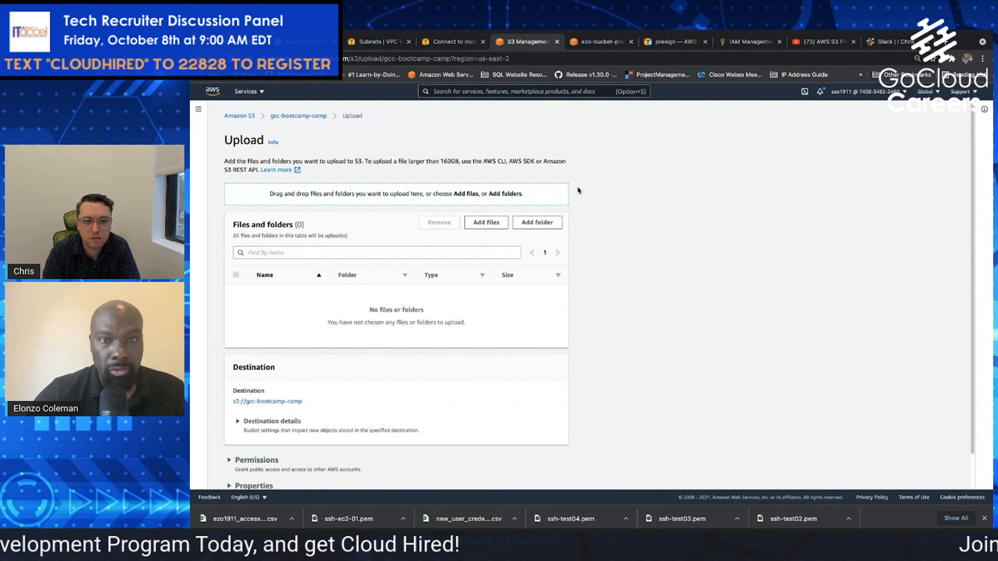
# Add gcc_drkbluecombo_1line.jpg and gcc_drkbluecombo_1line.png from Desktop > GCA S3 Bucket > gca-bootcampbucket and upload them to the bucket
pyautogui.click(495, 222)
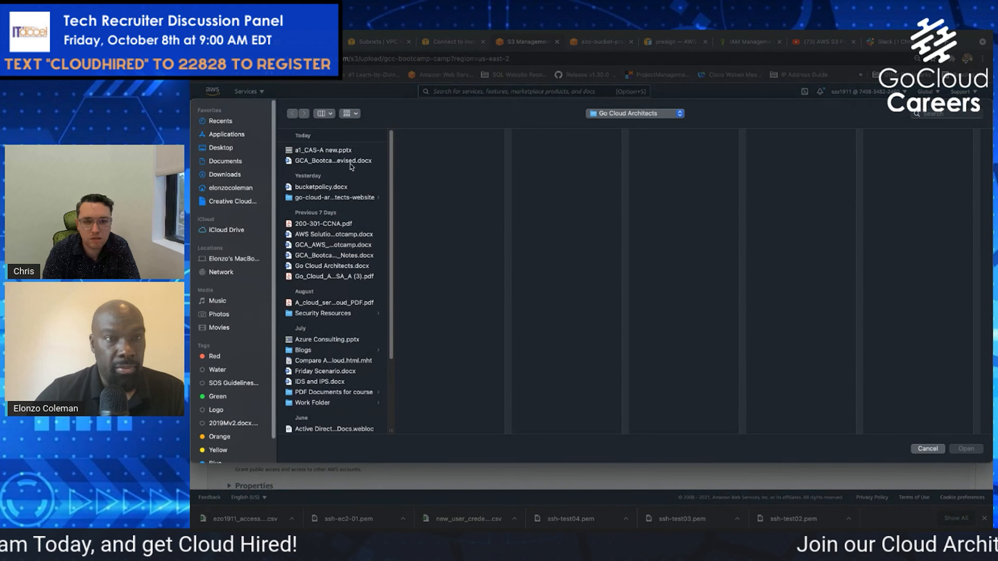
pyautogui.click(229, 148)
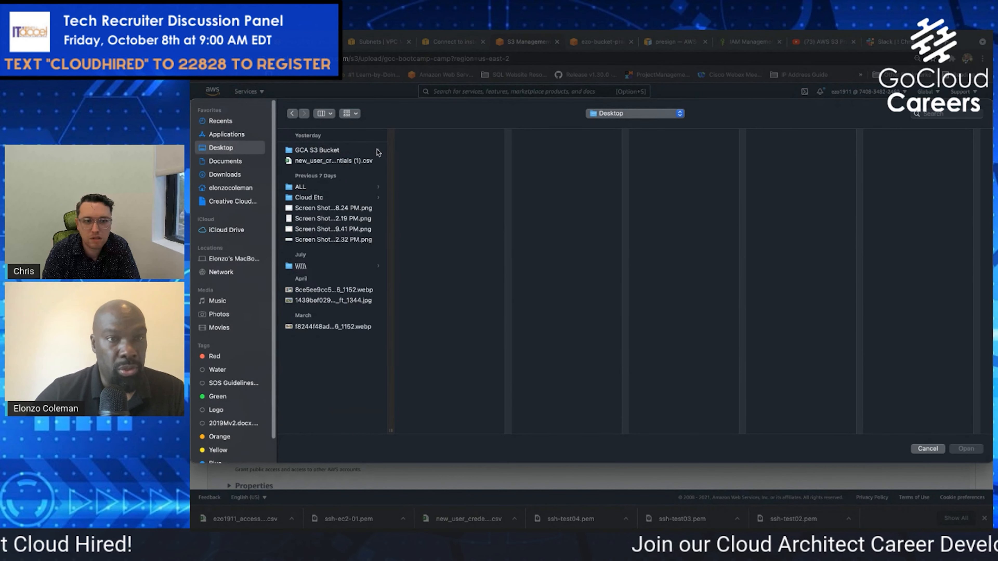
pyautogui.click(340, 152)
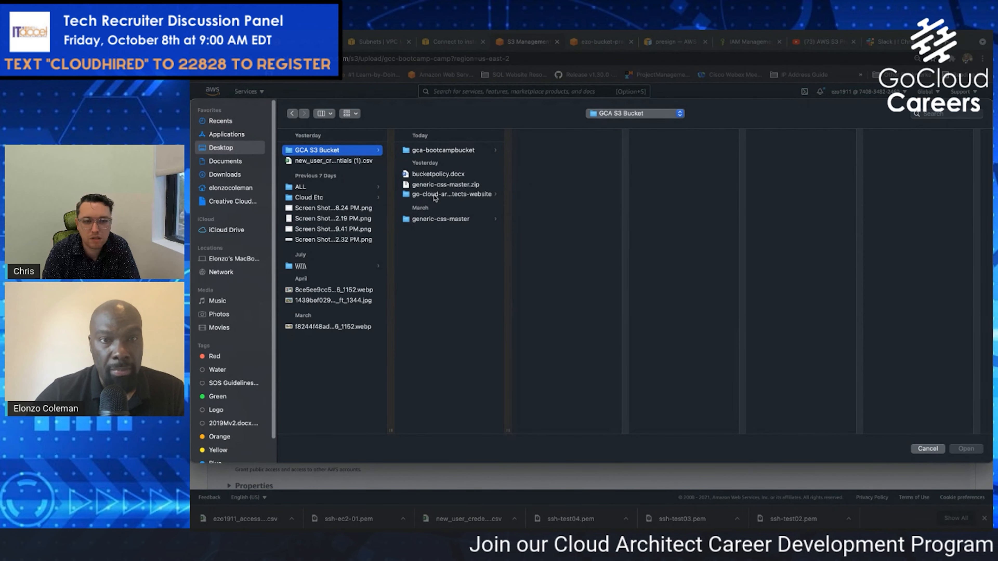
pyautogui.click(444, 150)
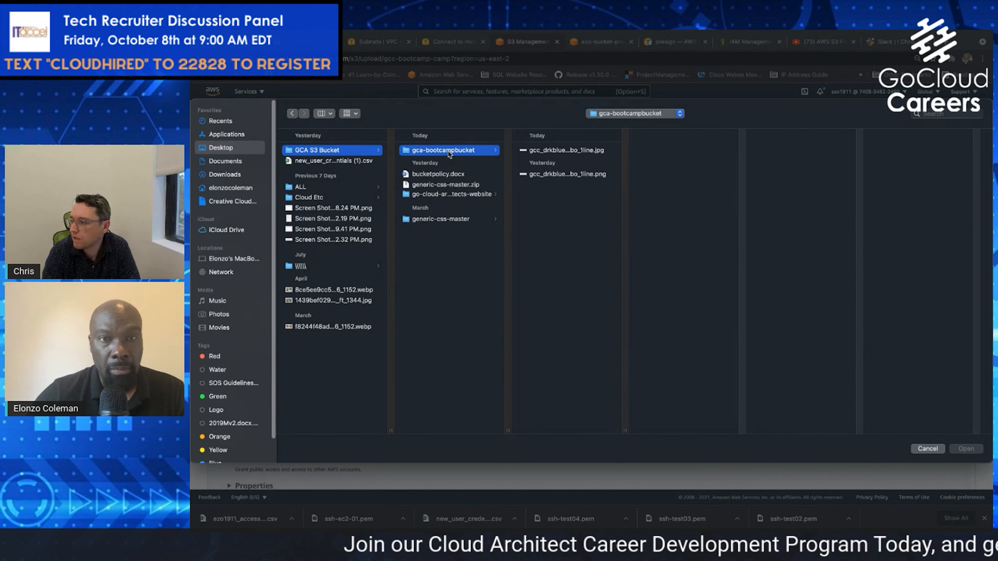
pyautogui.click(568, 151)
pyautogui.keyDown('shift'); pyautogui.click(568, 174); pyautogui.keyUp('shift')
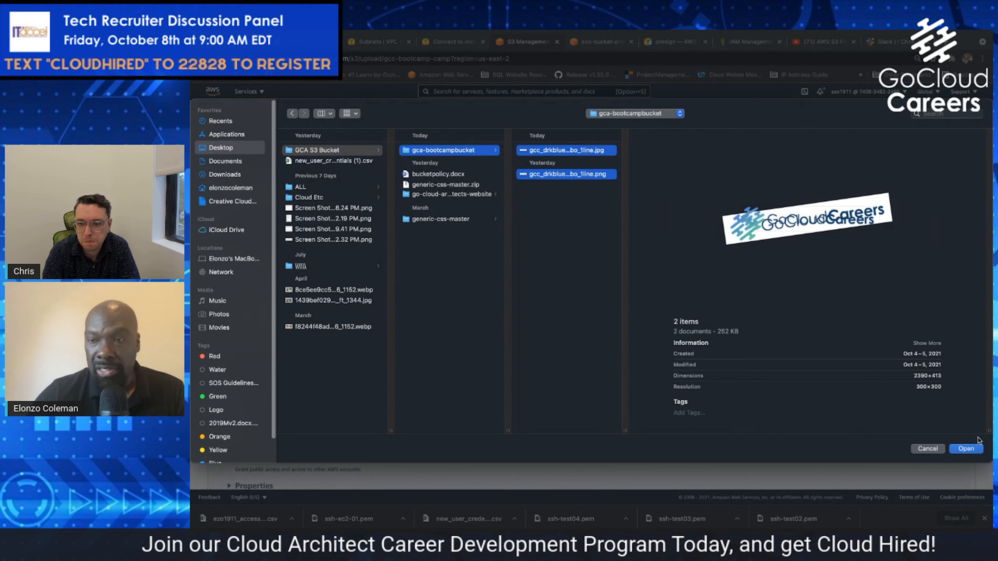
pyautogui.click(966, 448)
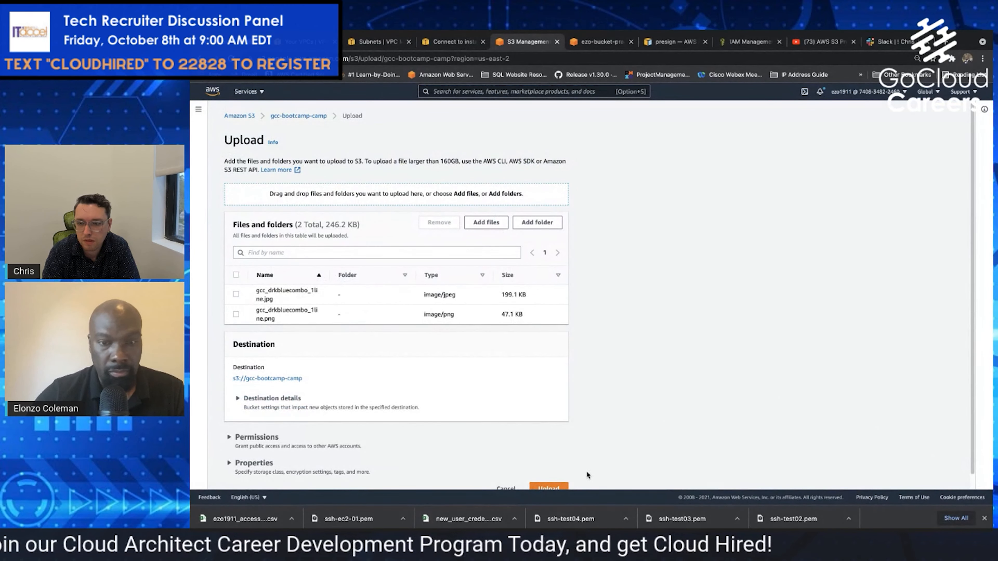
pyautogui.click(549, 488)
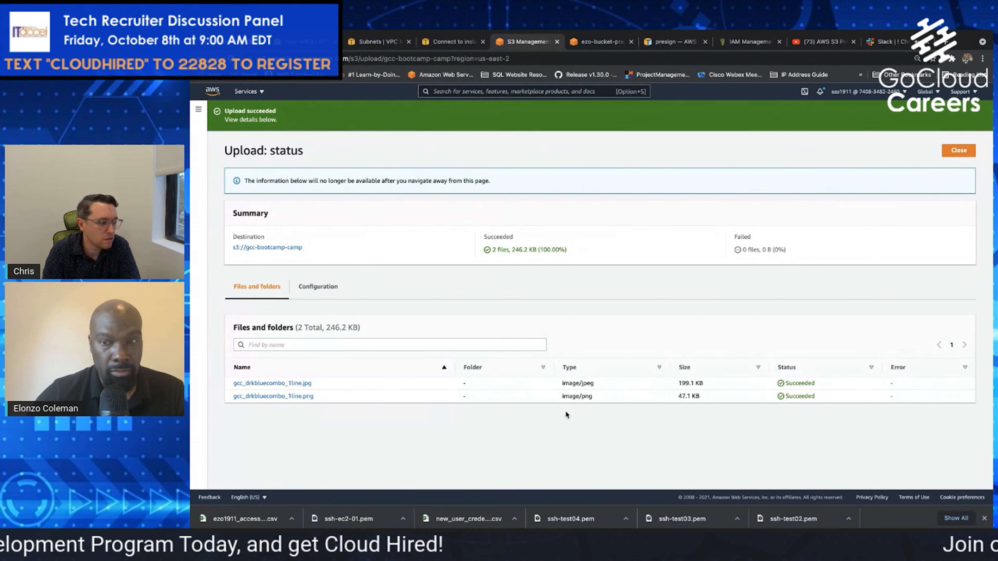
# Open the details of the uploaded gcc_drkbluecombo_1line.jpg and review its object overview and bucket properties
pyautogui.click(271, 383)
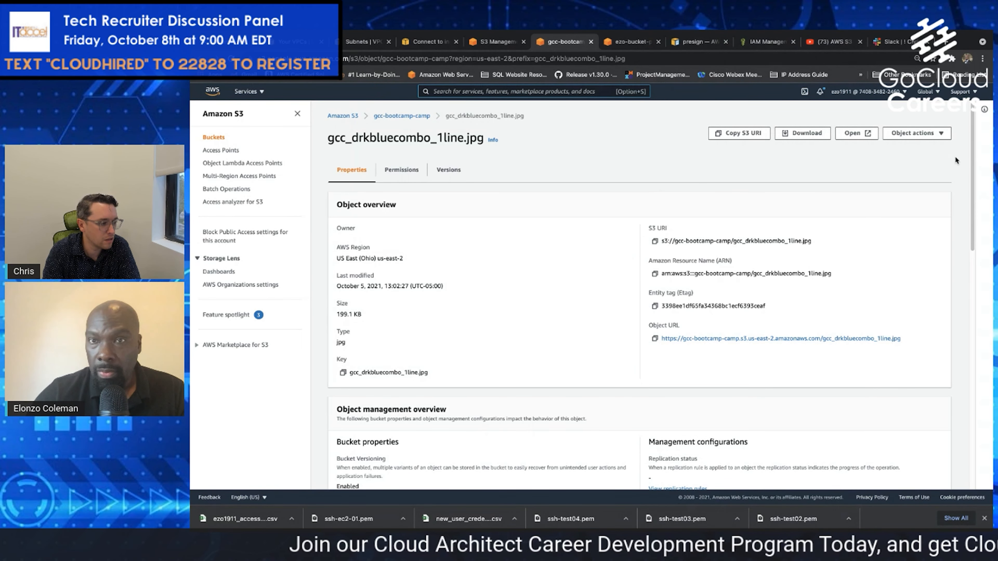
pyautogui.scroll(-1, 973, 124)
pyautogui.scroll(-3, 974, 125)
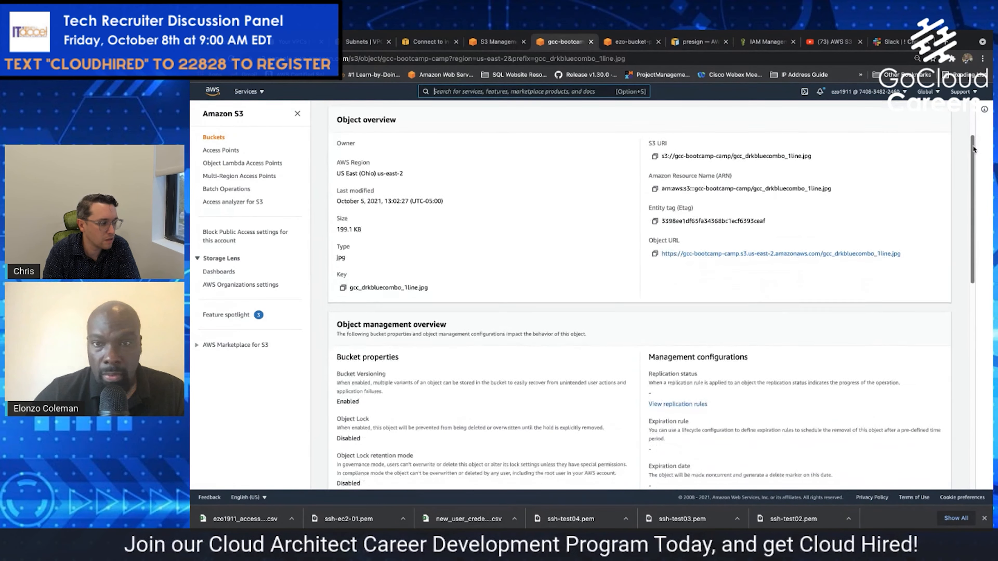
pyautogui.scroll(4, 968, 116)
pyautogui.scroll(-1, 967, 113)
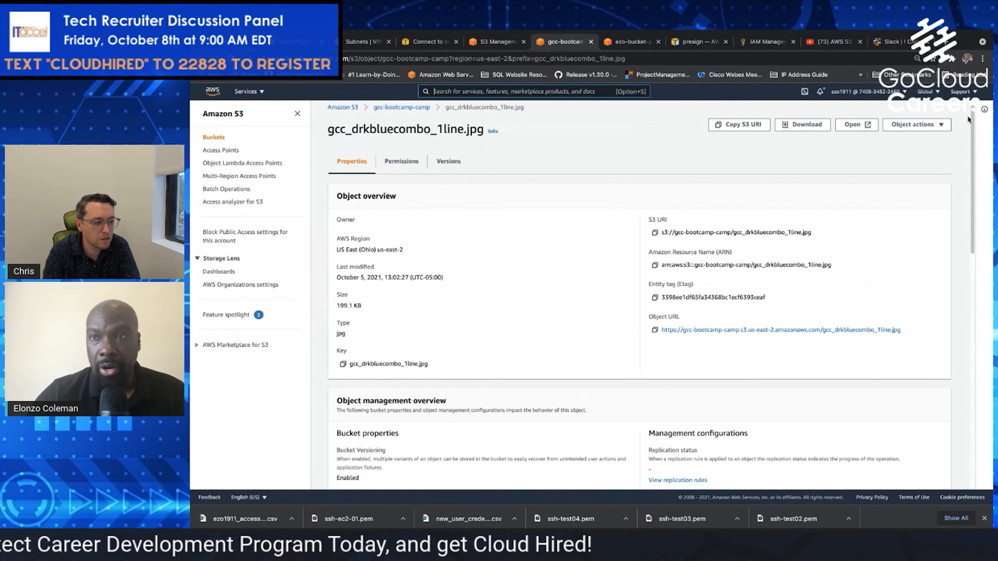
pyautogui.scroll(-1, 972, 125)
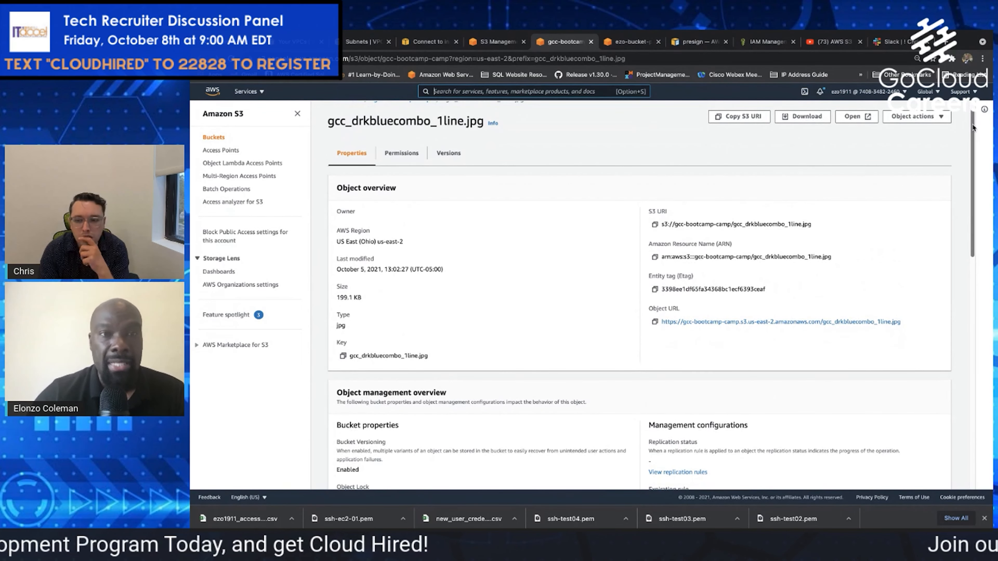
pyautogui.scroll(1, 970, 133)
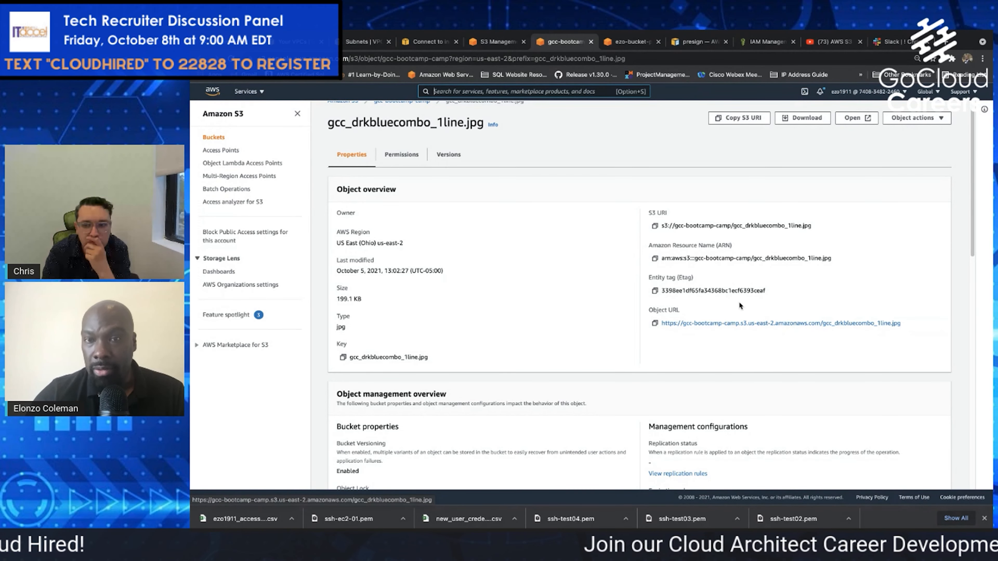
# Test access to the JPG through its object URL, and close that browser tab
pyautogui.click(743, 324)
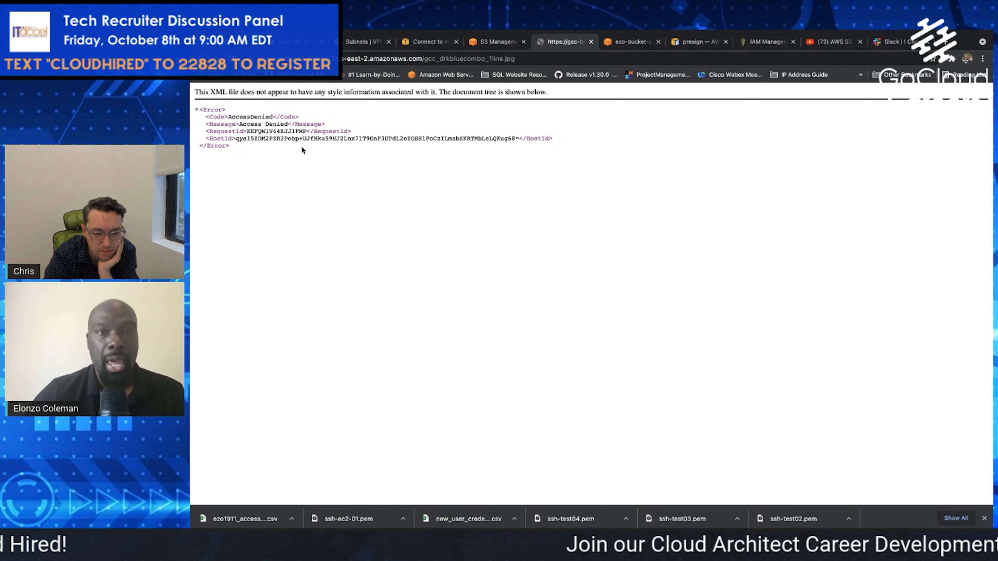
pyautogui.click(502, 46)
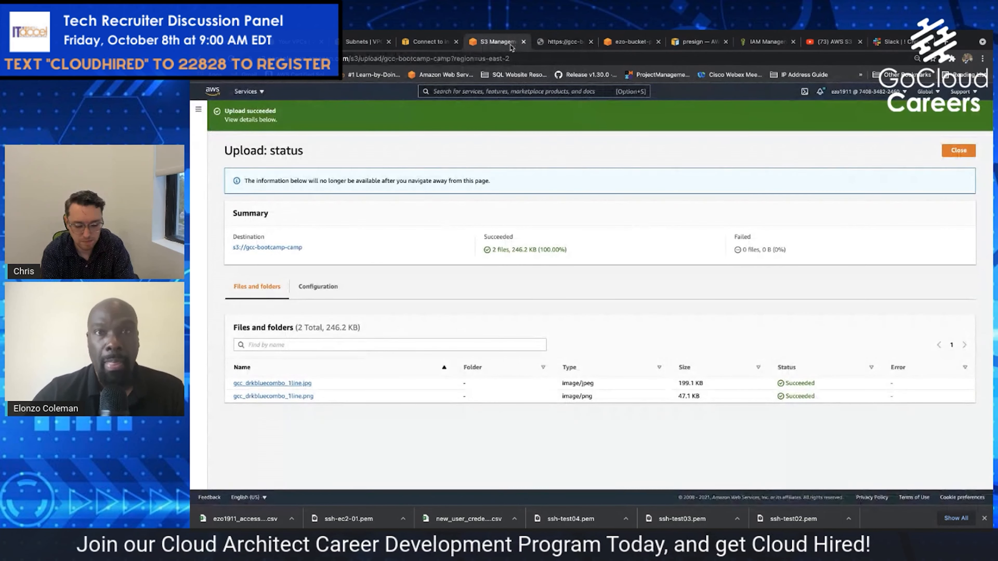
pyautogui.click(590, 42)
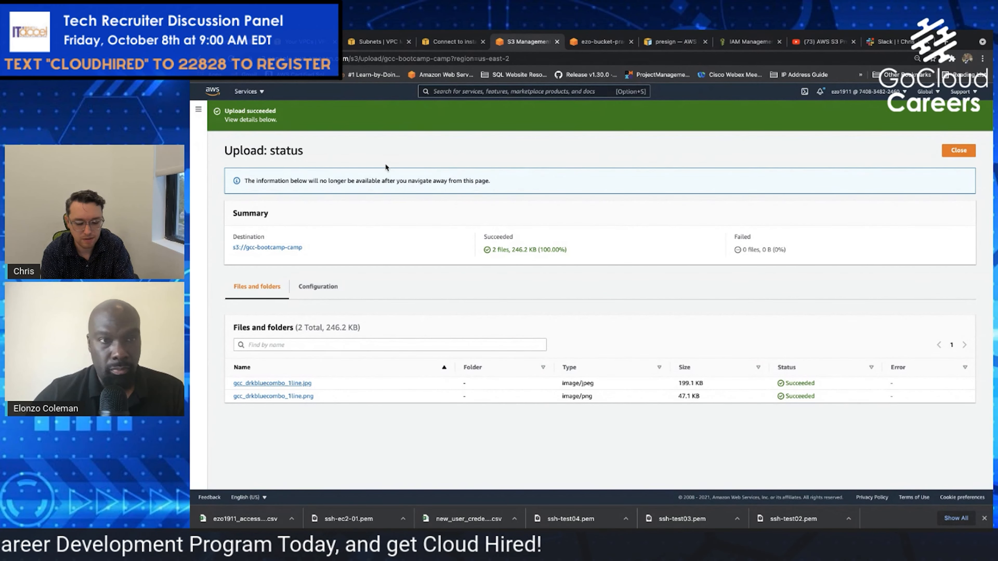
# Go back to the list of S3 buckets and open the gcc-bootcamp-camp bucket
pyautogui.click(198, 110)
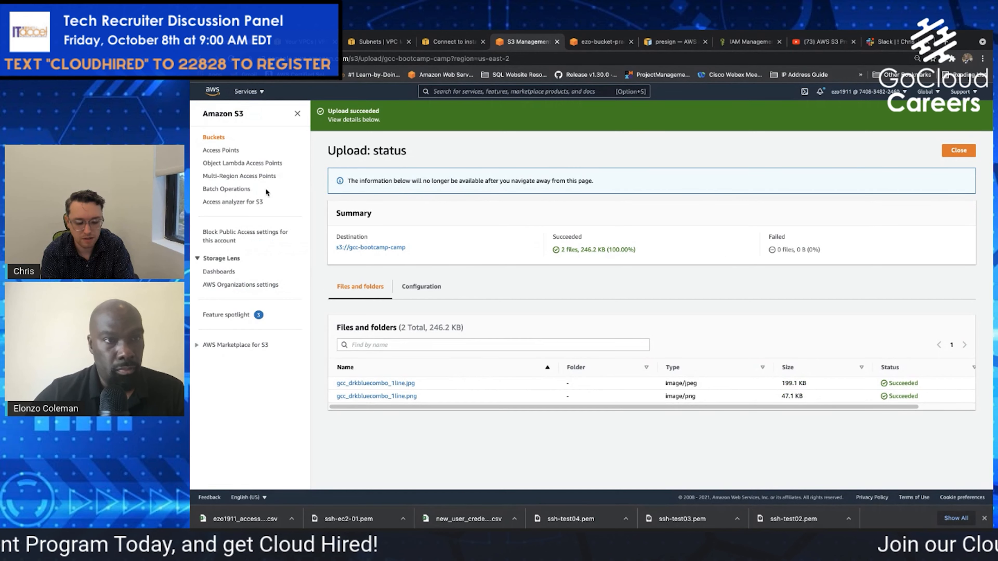
pyautogui.click(222, 142)
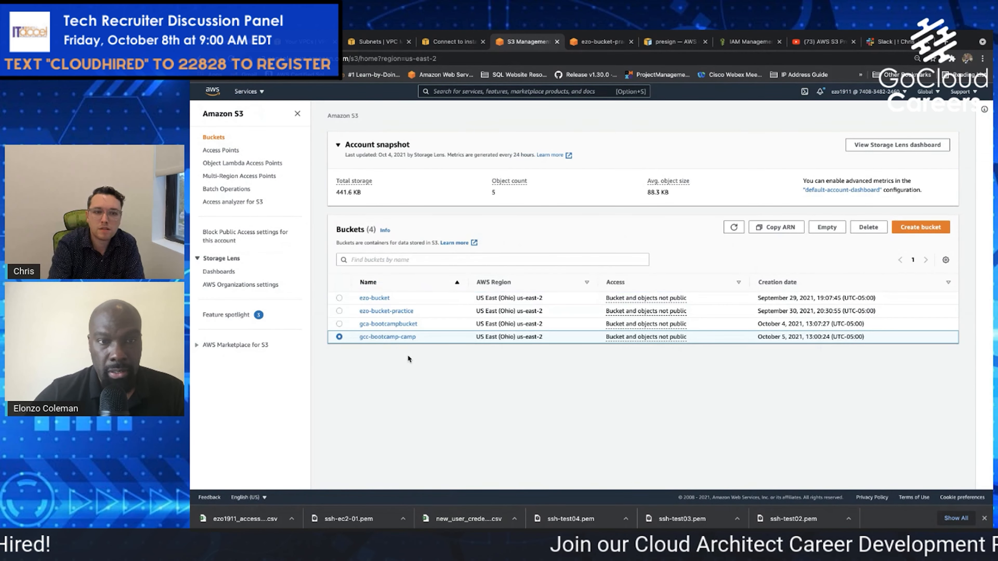
pyautogui.click(380, 337)
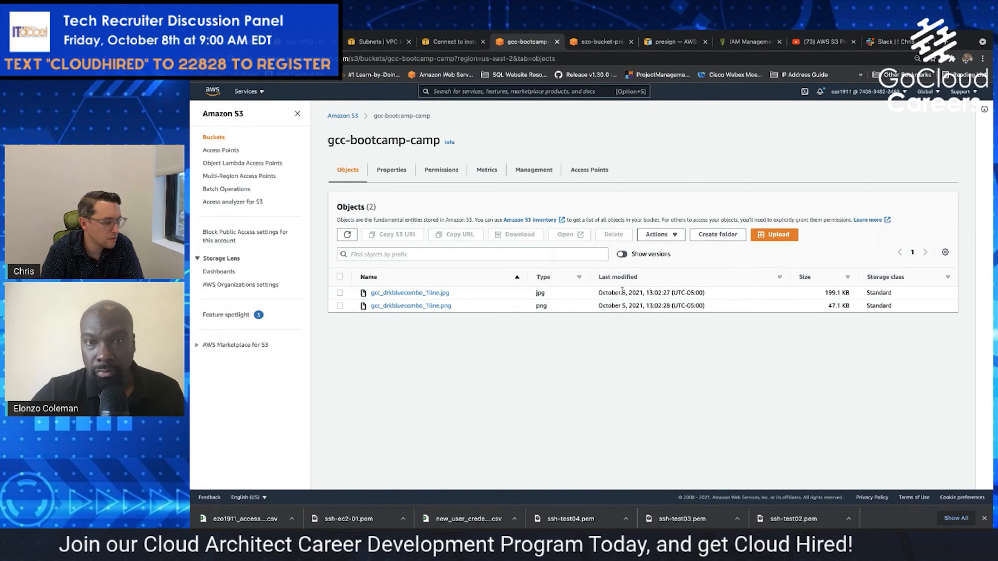
# Open the bucket's versioning settings for editing and highlight the Multi-factor authentication (MFA) delete heading
pyautogui.click(392, 172)
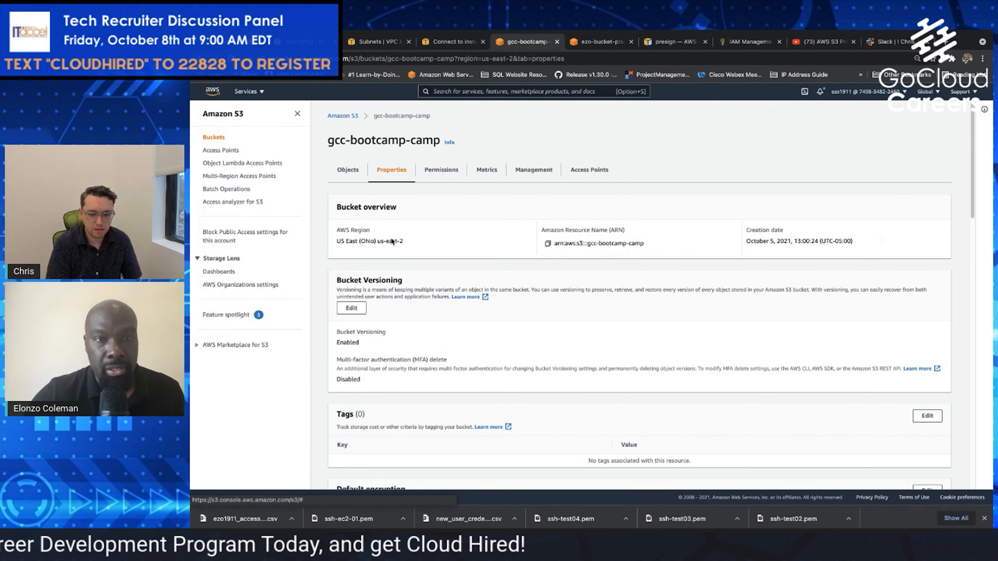
pyautogui.click(352, 308)
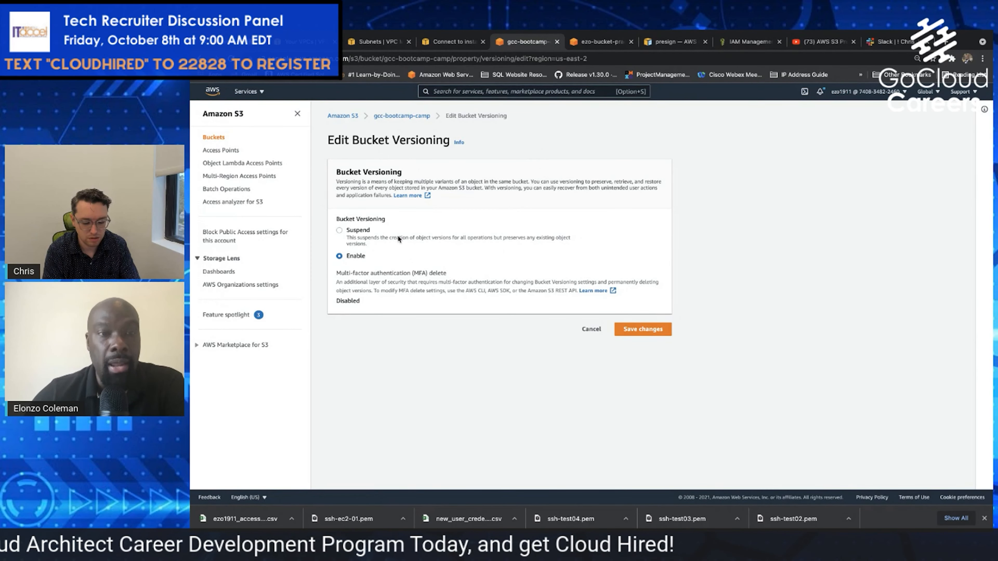
pyautogui.tripleClick(334, 277)
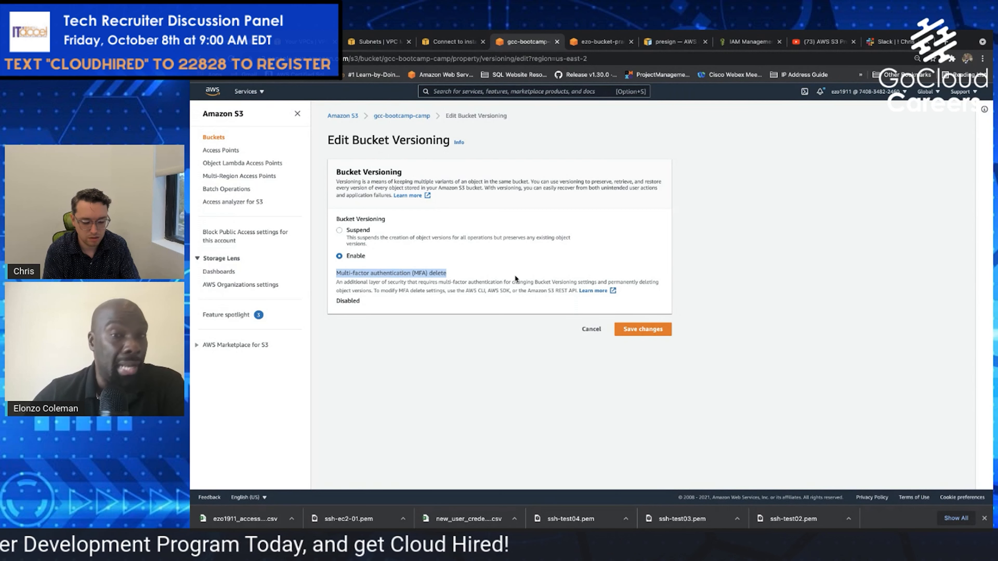
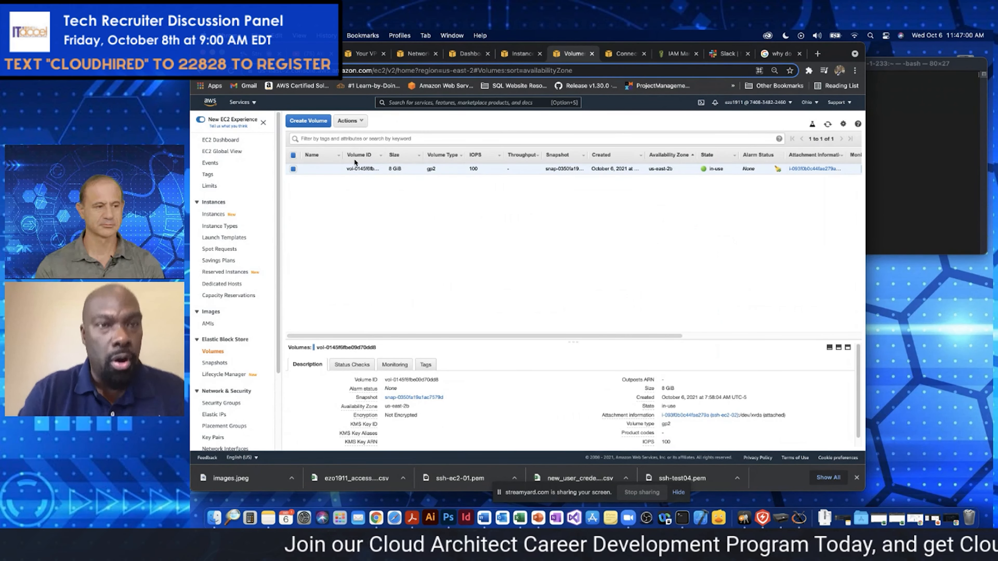
# Return to the AWS console home, search services for ec2, open EC2, and dismiss the welcome message
pyautogui.click(215, 106)
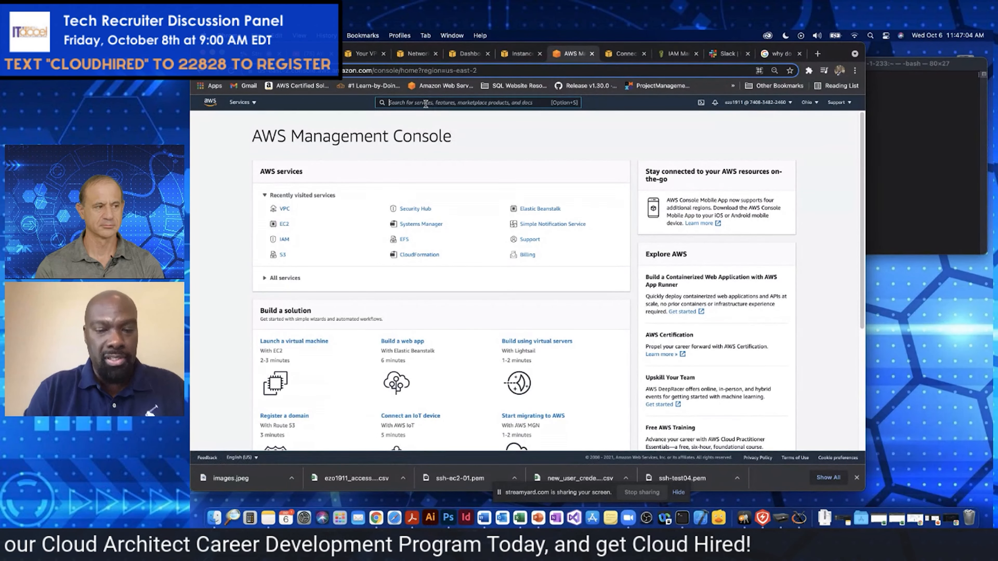
pyautogui.write('e')
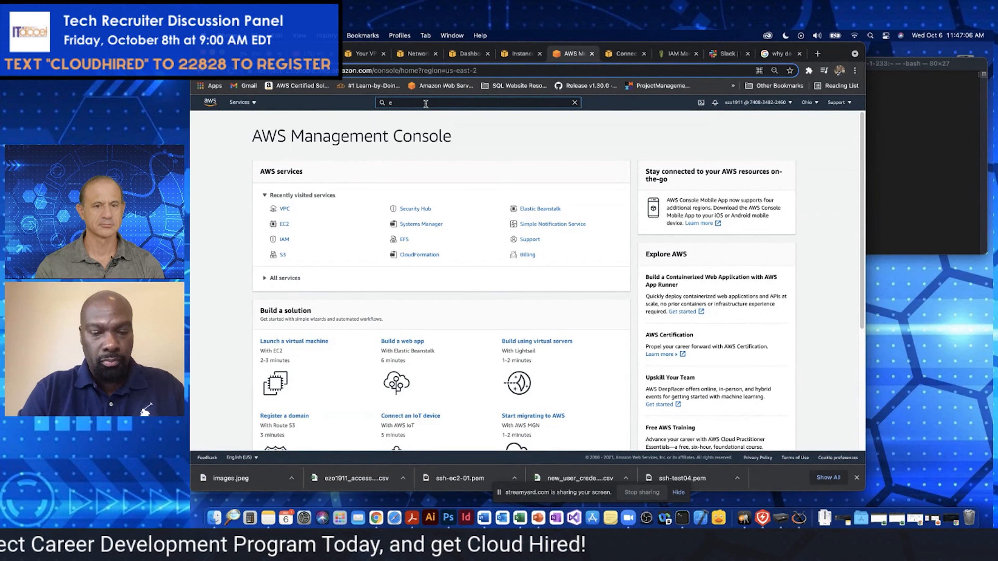
pyautogui.write('c2')
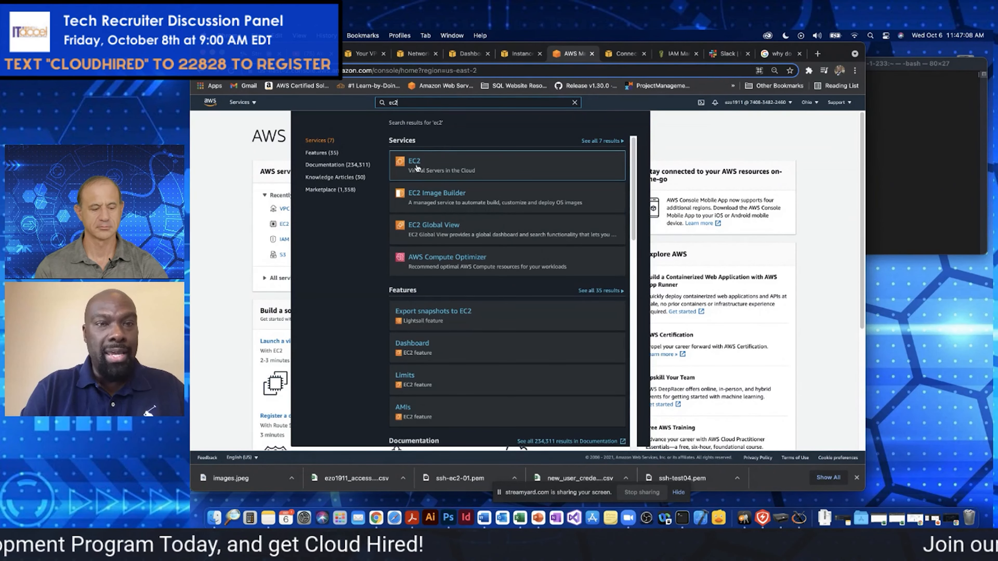
pyautogui.click(417, 168)
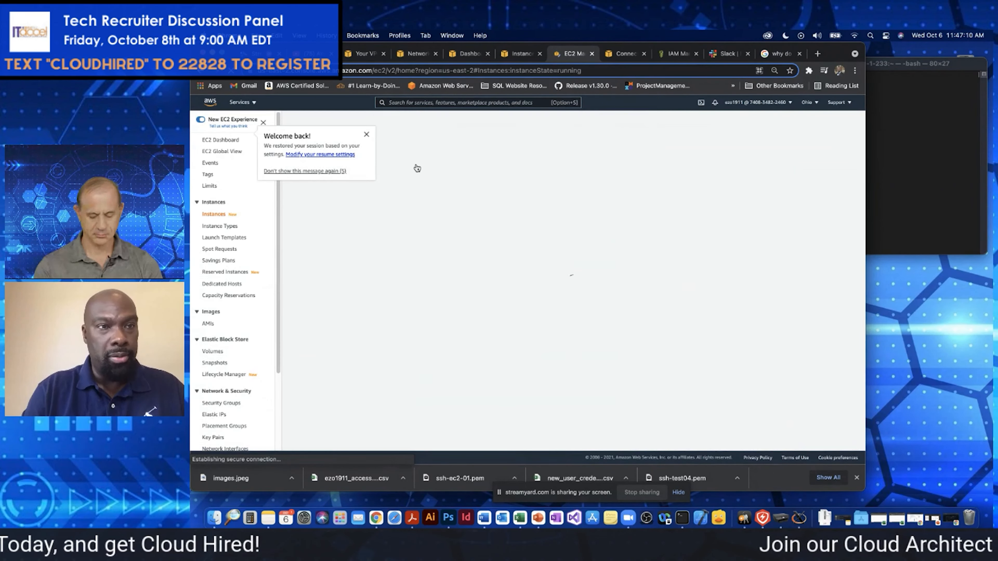
pyautogui.click(366, 136)
# Open the Elastic Block Store volumes list and deselect the existing 8 GiB volume
pyautogui.moveTo(278, 163); pyautogui.dragTo(281, 268)
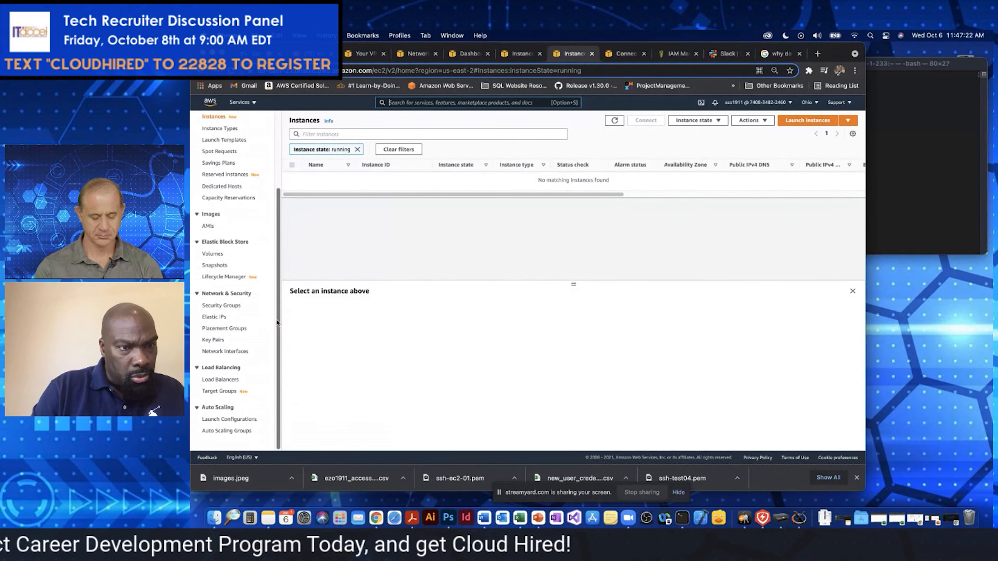
pyautogui.moveTo(277, 311); pyautogui.dragTo(277, 236)
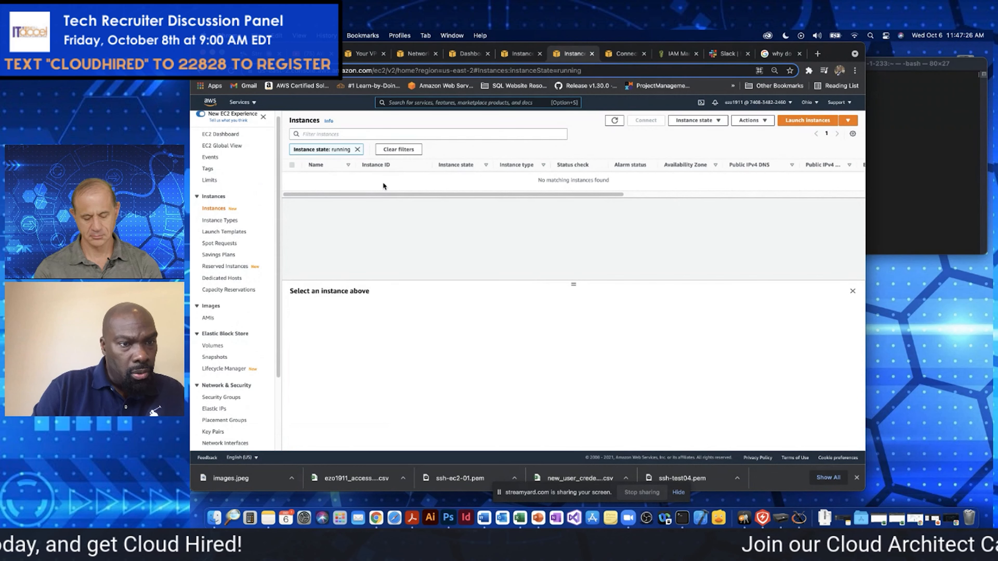
pyautogui.click(214, 346)
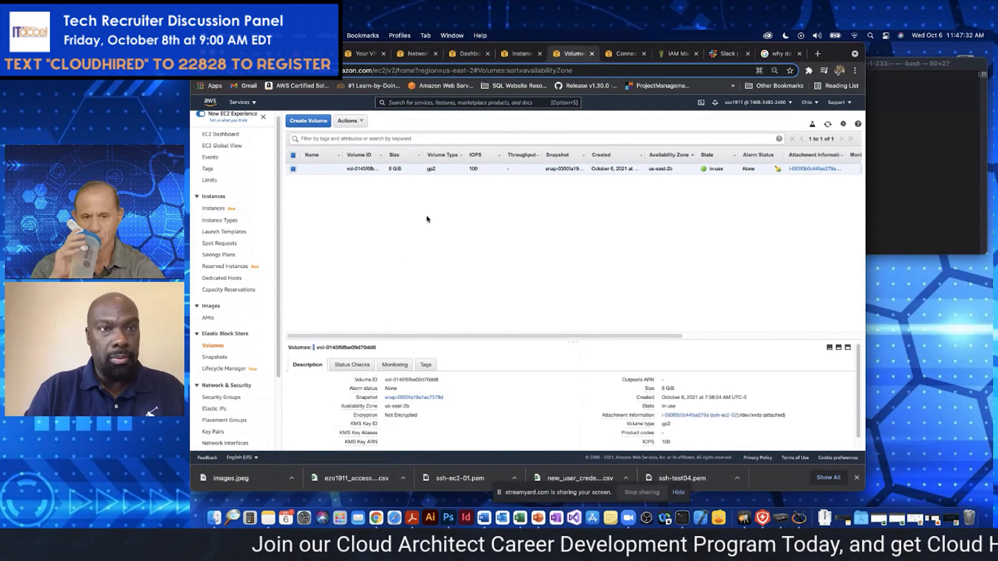
pyautogui.click(293, 169)
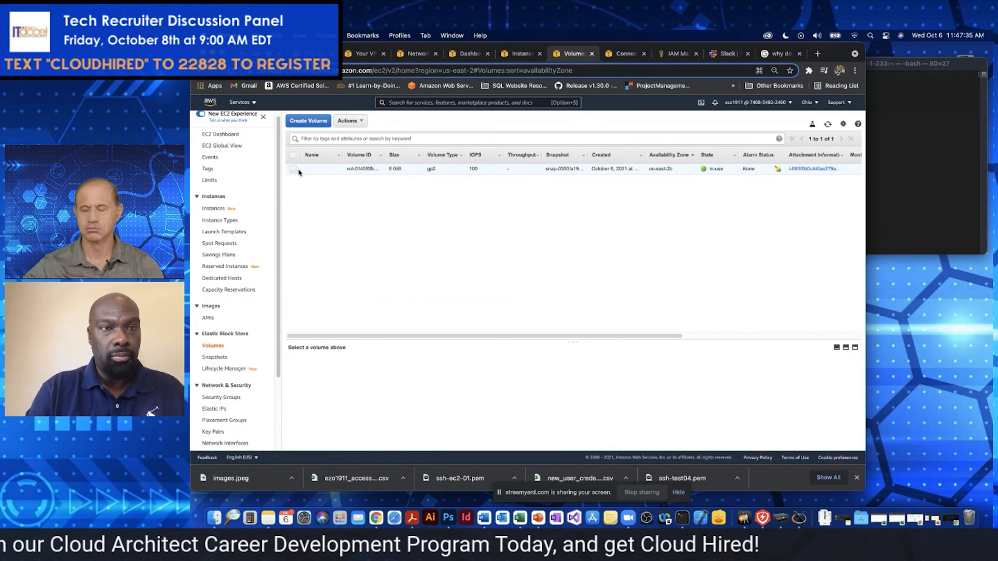
# Start creating a new EBS volume and set its availability zone to us-east-2b
pyautogui.click(324, 122)
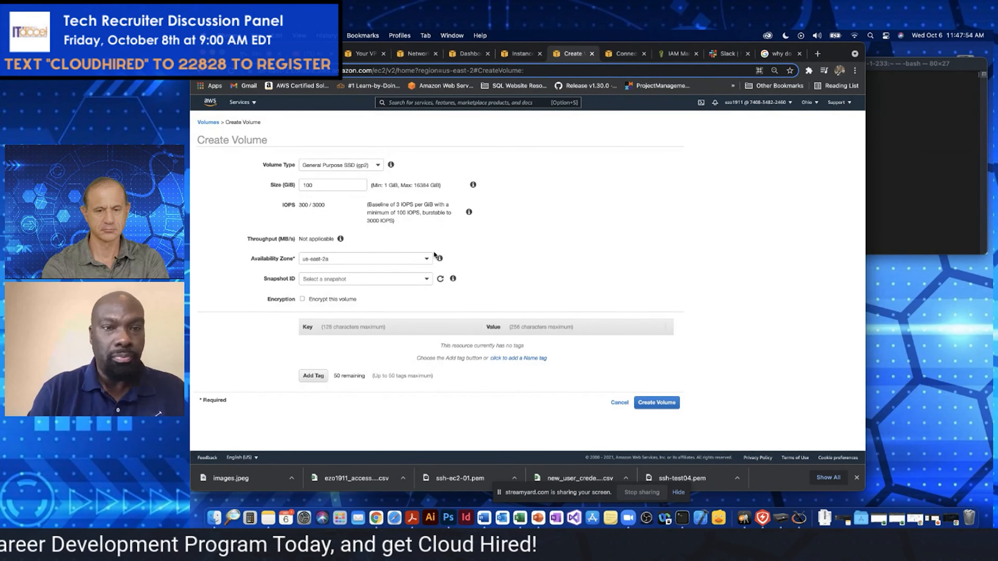
pyautogui.click(427, 261)
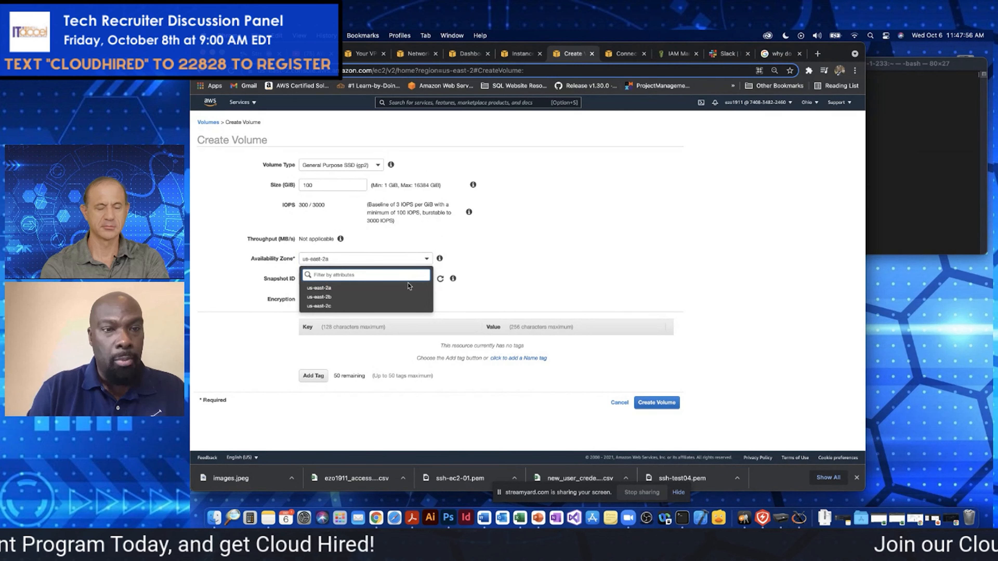
pyautogui.click(405, 297)
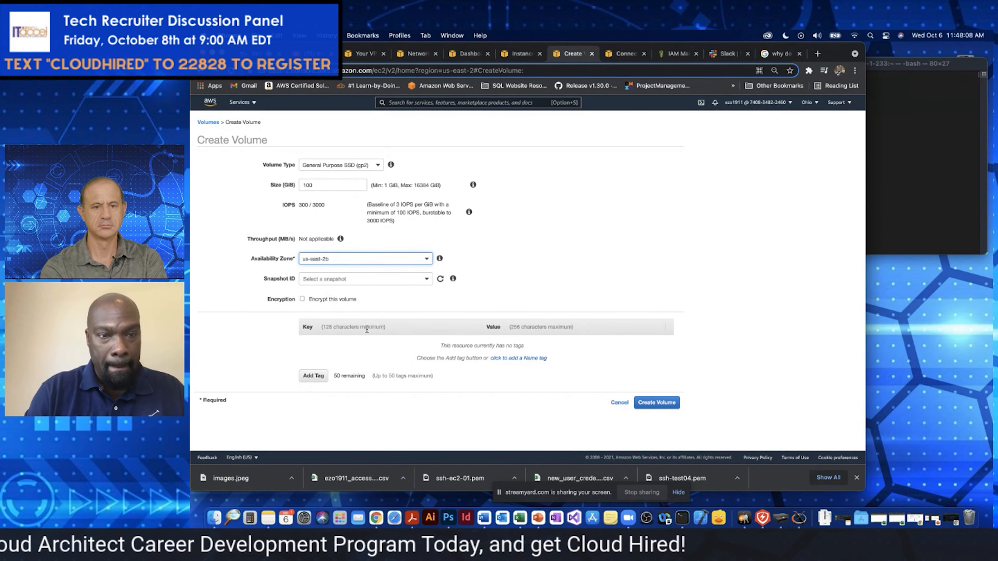
pyautogui.click(360, 323)
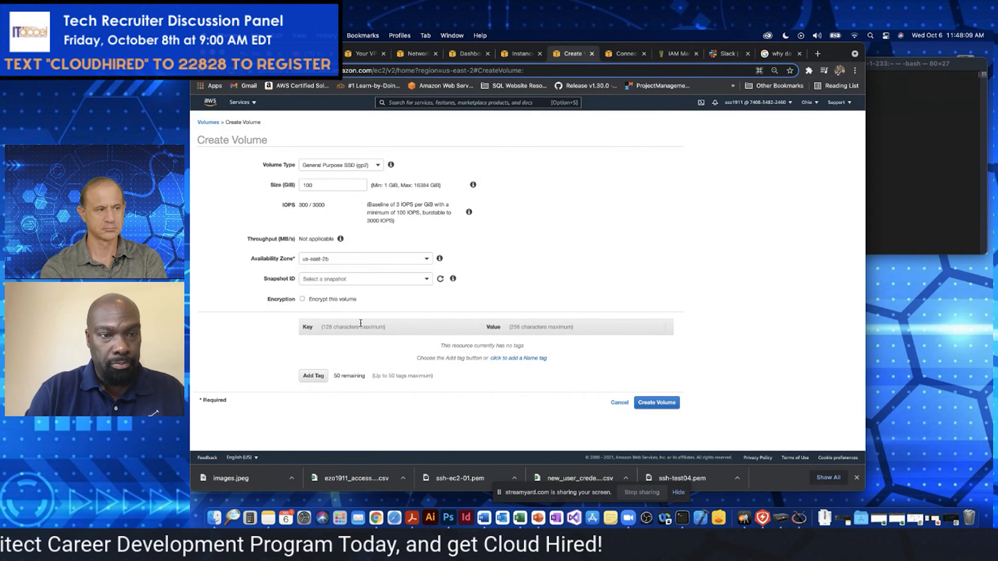
# Add a tag with key name and value my-ebs, create the volume, and return to the volumes list
pyautogui.click(314, 376)
pyautogui.write('name')
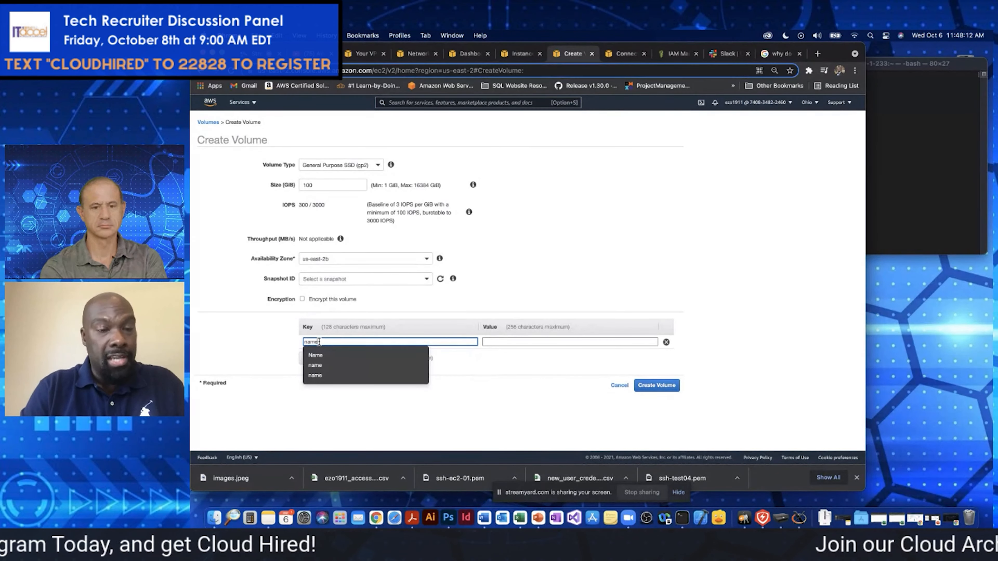
pyautogui.press('Tab')
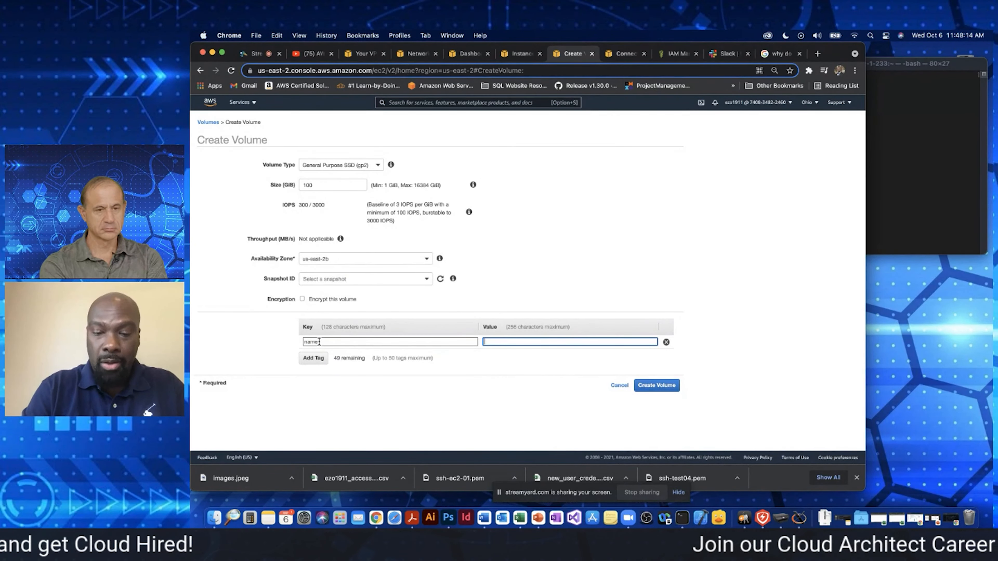
pyautogui.write('m')
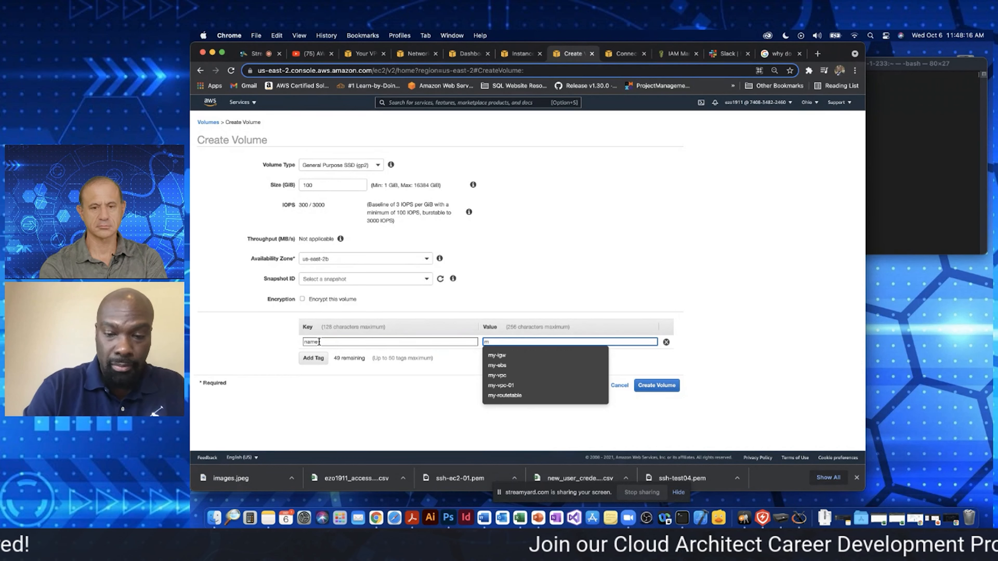
pyautogui.write('y-ebs')
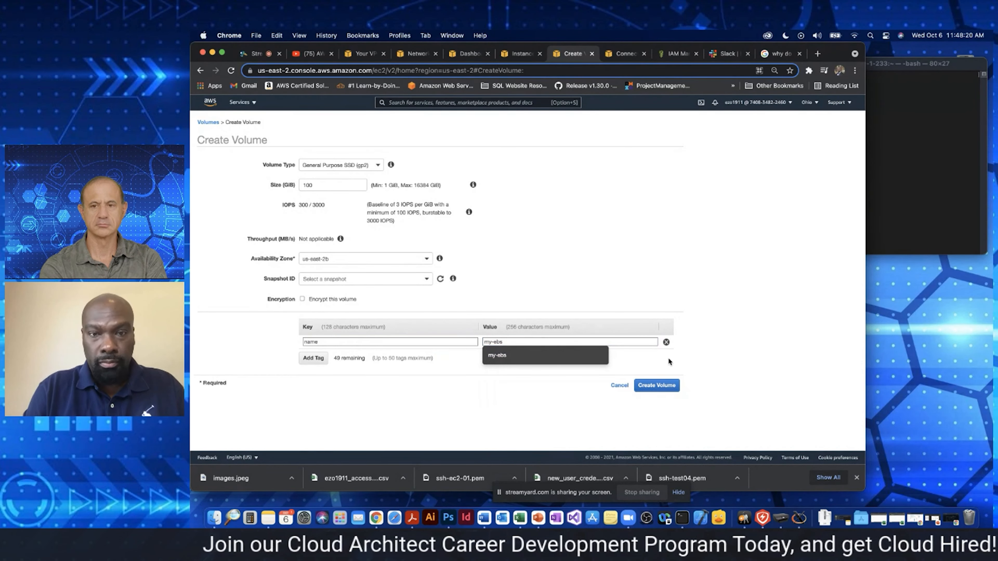
pyautogui.click(565, 351)
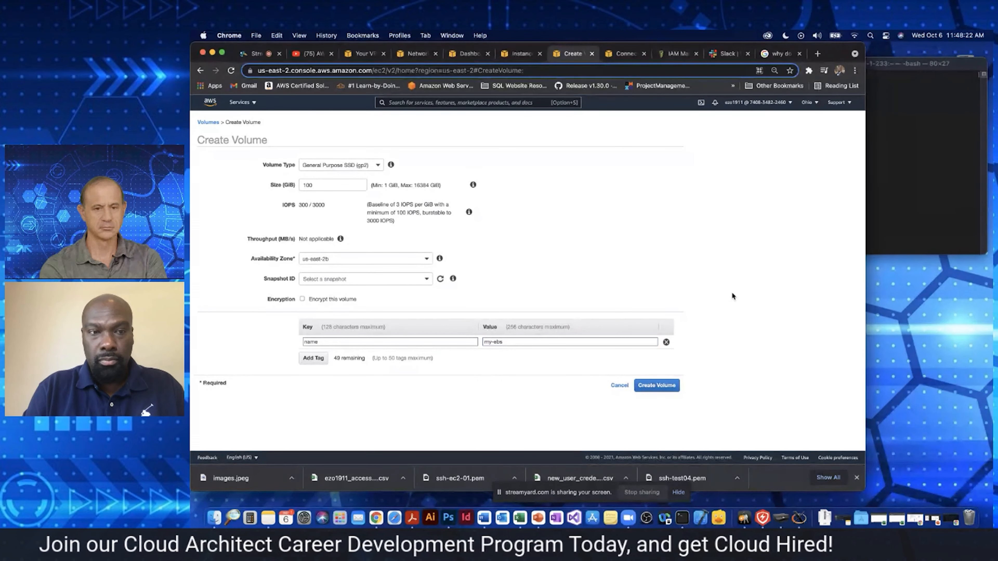
pyautogui.click(656, 386)
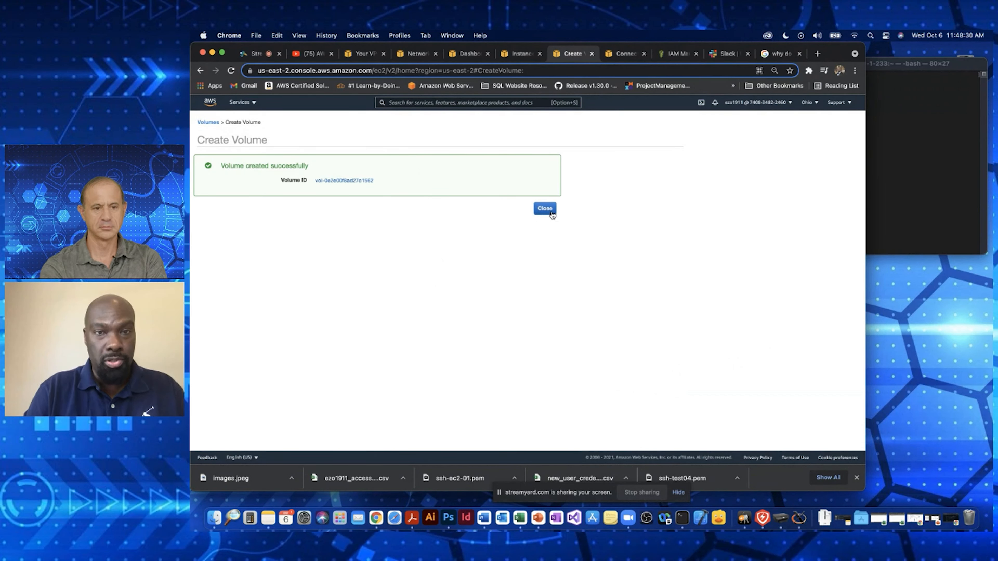
pyautogui.click(542, 210)
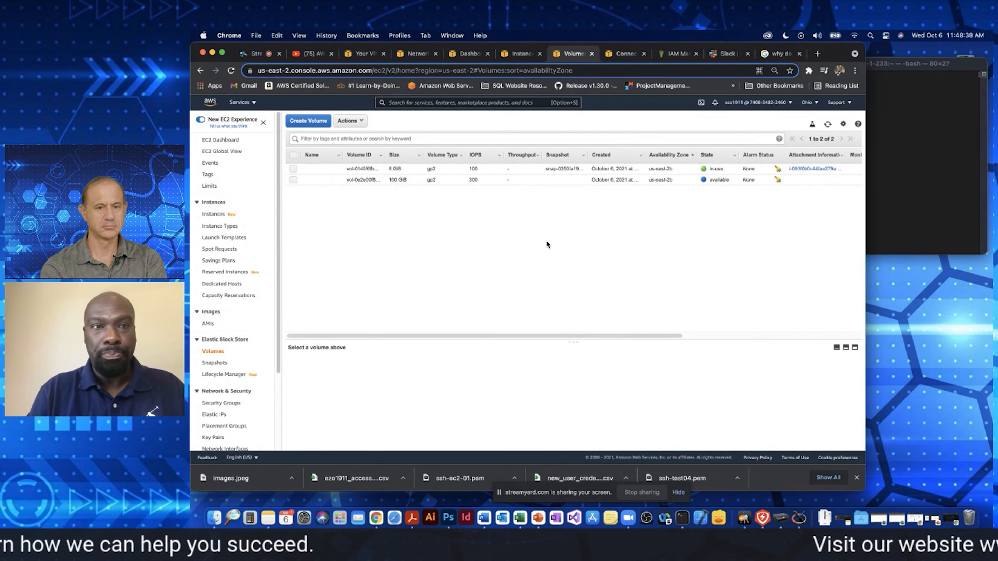
# Inspect the 100 GiB and 8 GiB volumes, refresh the volumes list, and clear the selection
pyautogui.click(293, 180)
pyautogui.click(293, 169)
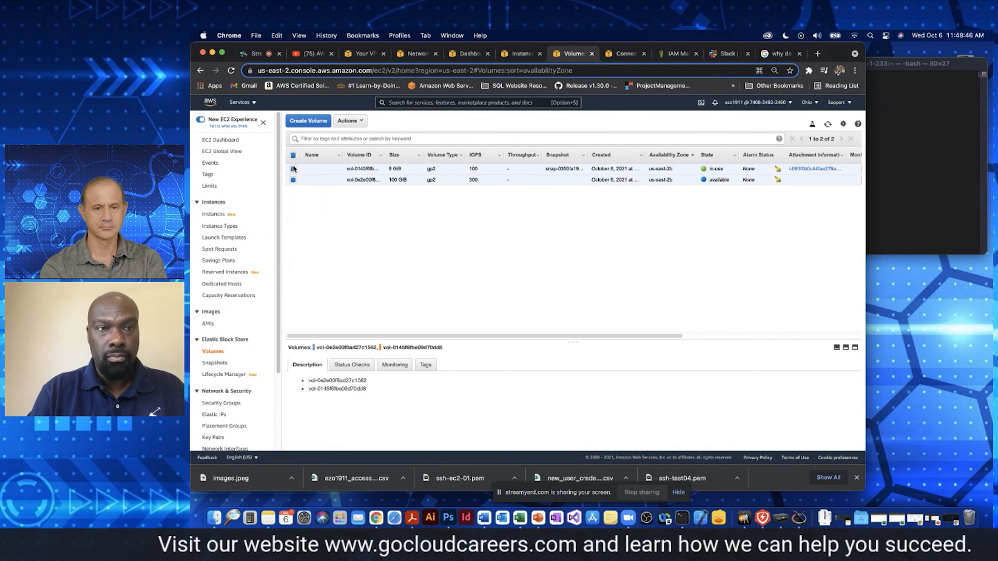
pyautogui.click(293, 179)
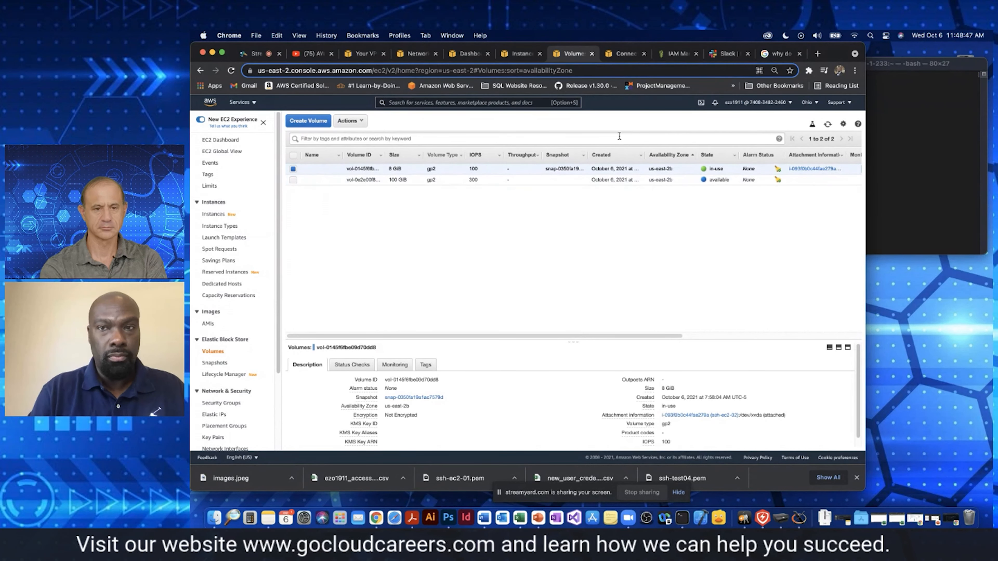
pyautogui.click(829, 125)
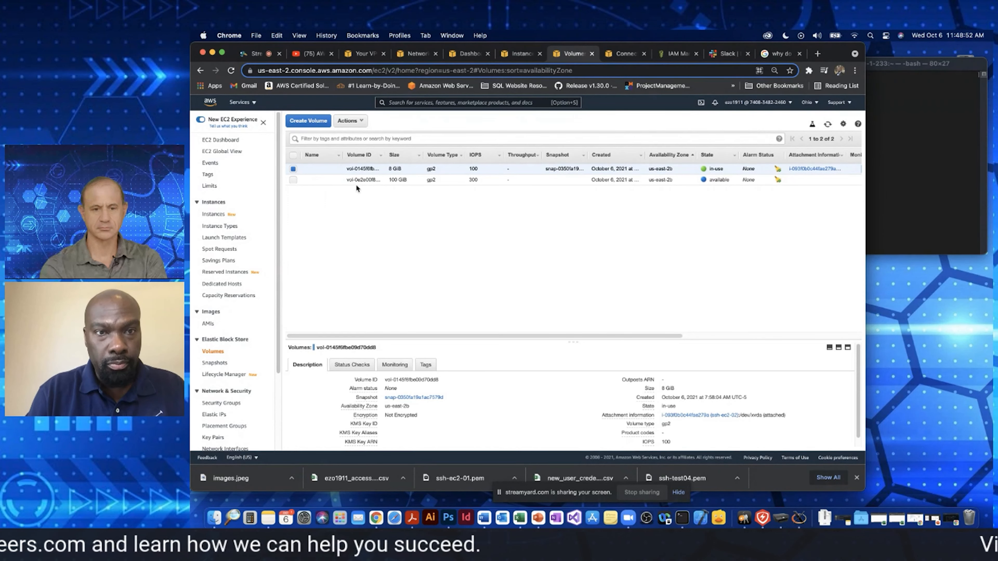
pyautogui.click(293, 170)
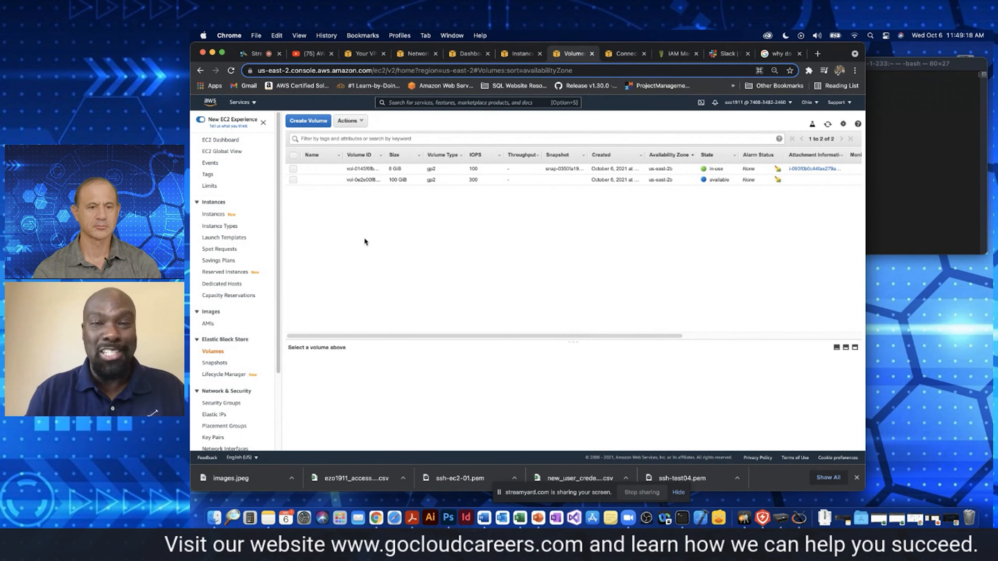
# Check the EC2 instances list in a maximized browser window, and review the 8 GiB volume's description in an enlarged details pane
pyautogui.click(521, 53)
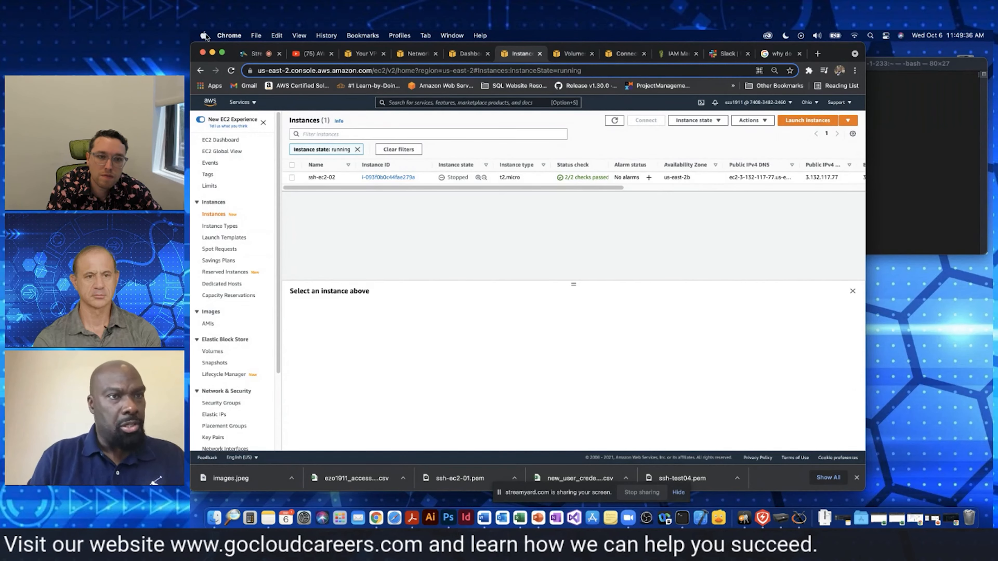
pyautogui.click(221, 53)
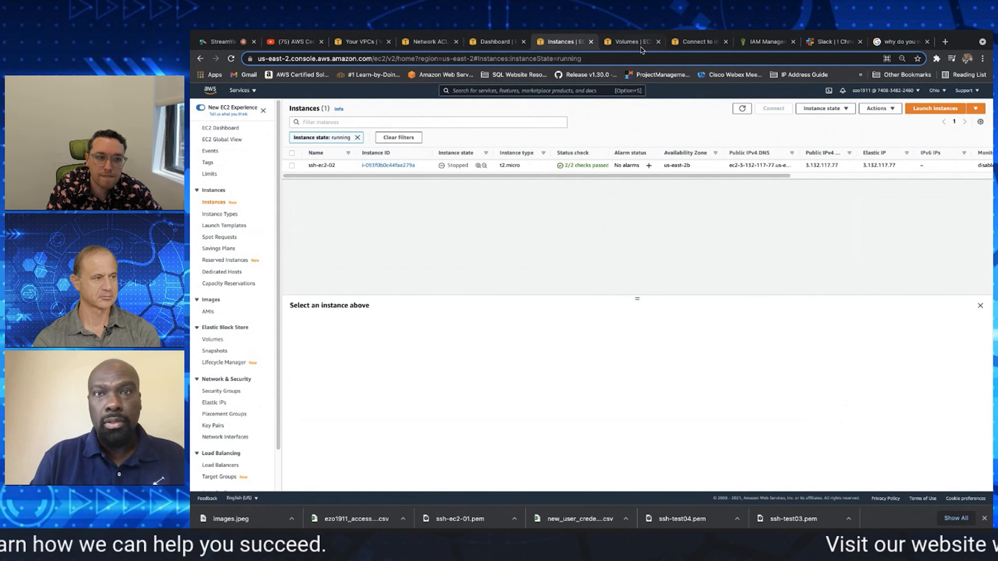
pyautogui.click(630, 41)
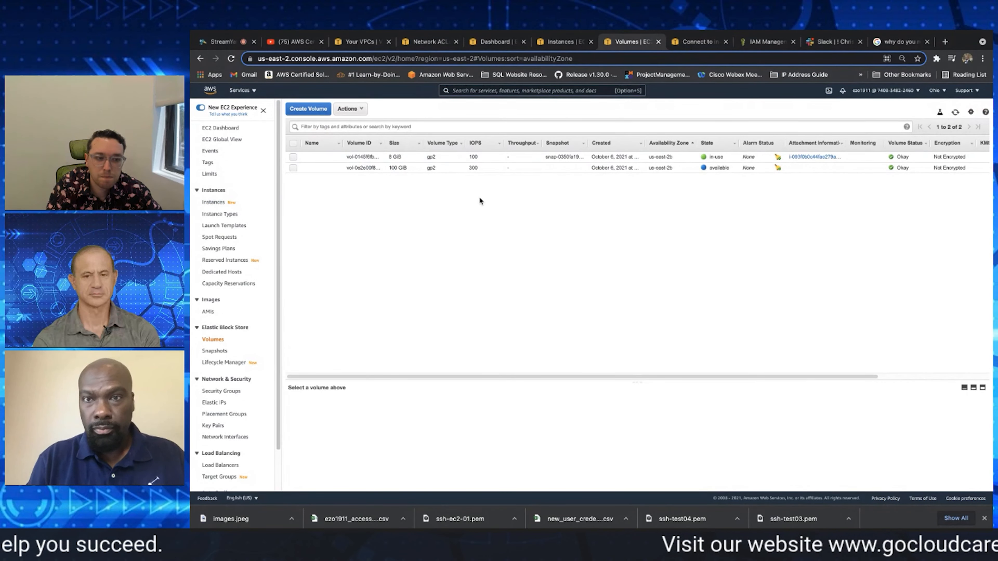
pyautogui.click(358, 156)
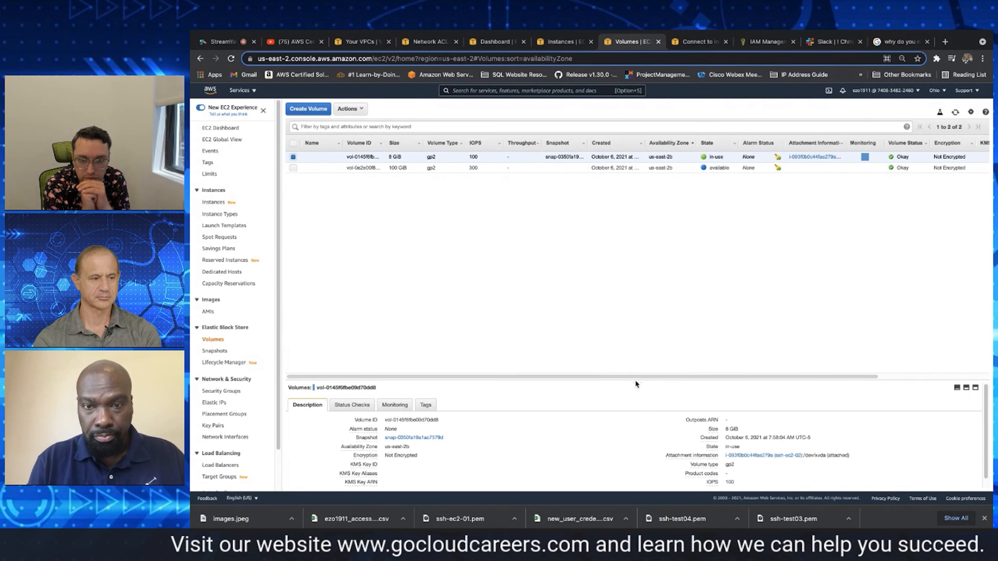
pyautogui.moveTo(635, 383); pyautogui.dragTo(619, 227)
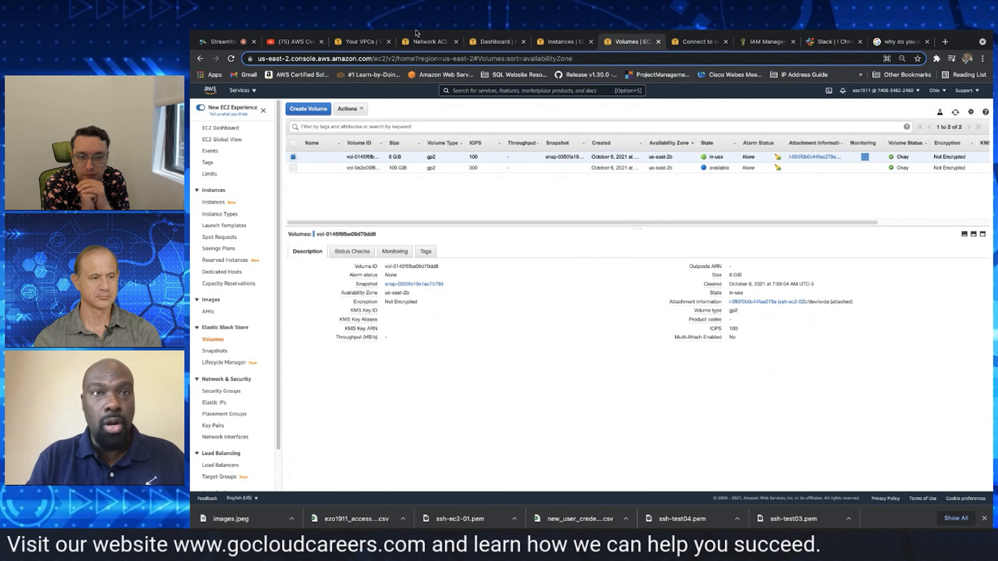
# Start launching an instance from the EC2 dashboard with the 64-bit (x86) Amazon Linux 2 AMI and review the instance types
pyautogui.click(496, 43)
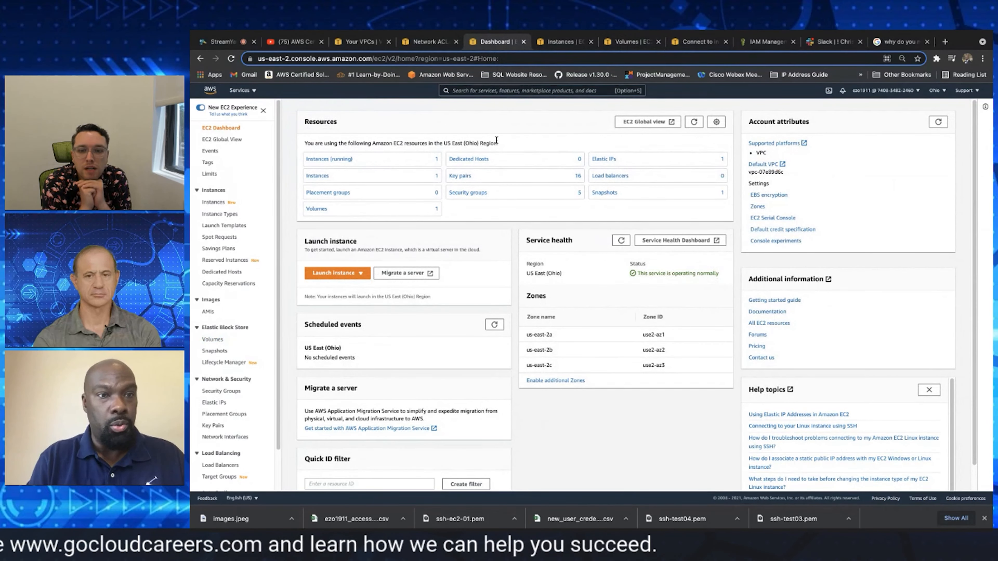
pyautogui.click(343, 276)
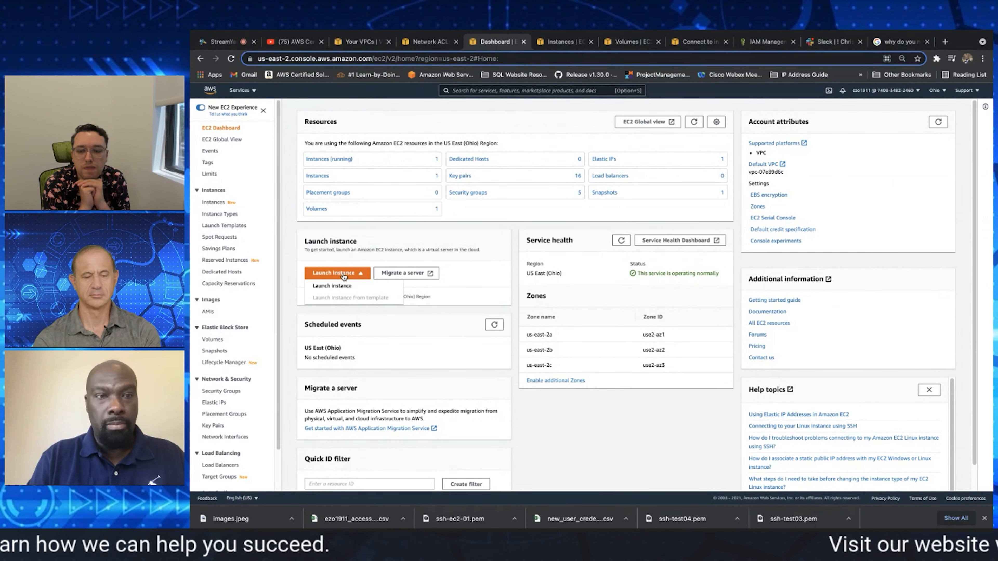
pyautogui.click(343, 286)
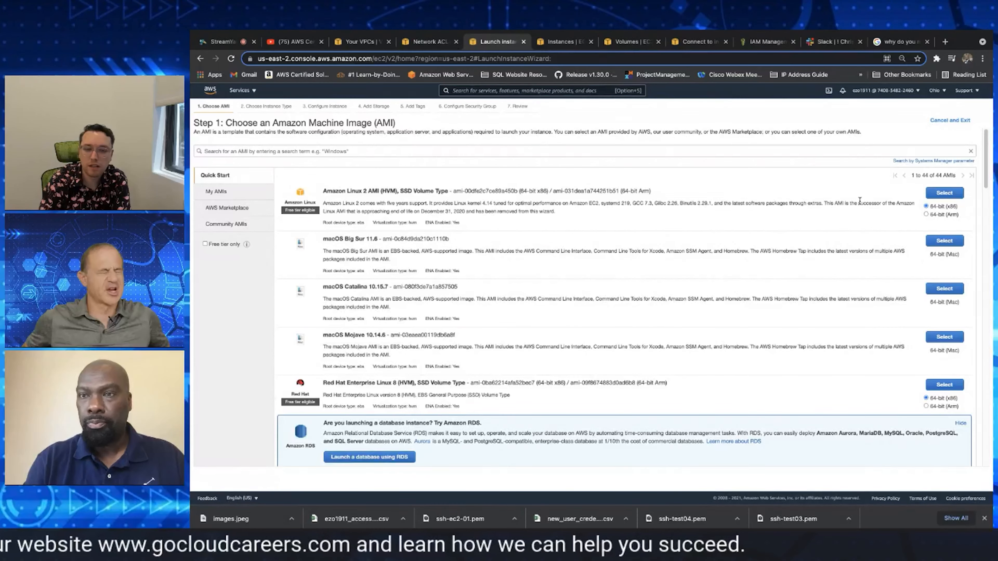
pyautogui.click(944, 192)
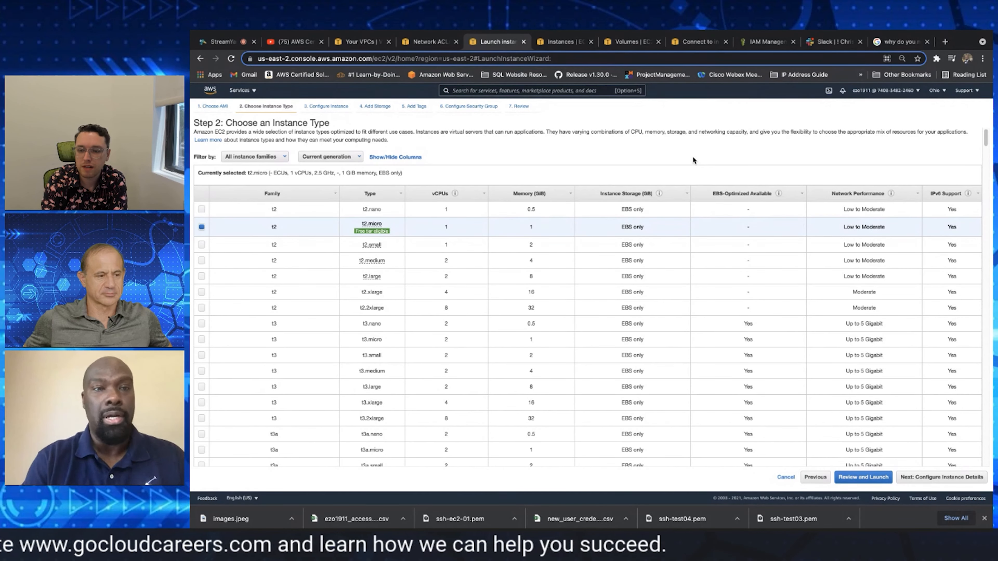
pyautogui.moveTo(362, 233)
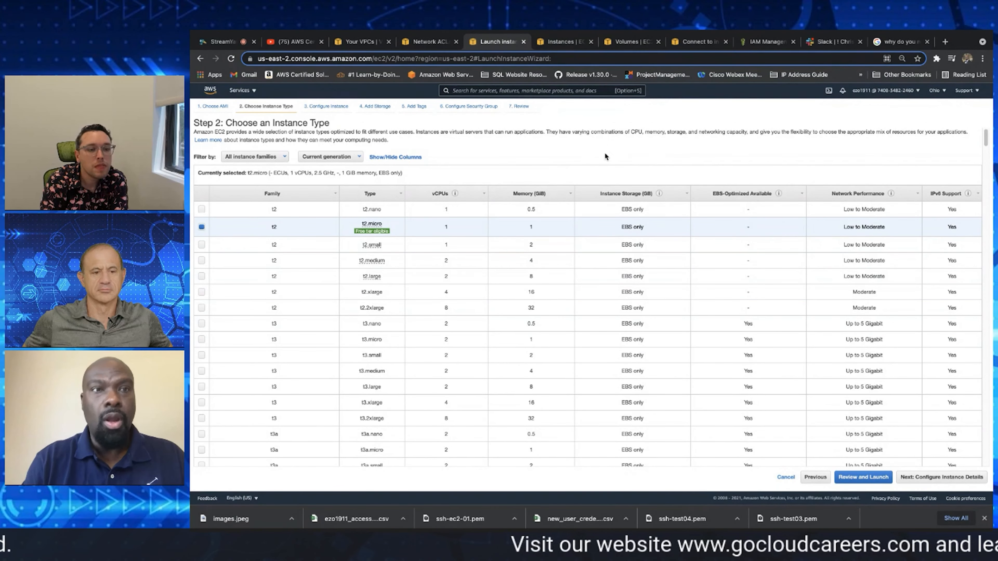
# Check the running instances list again and go back to the EBS volumes list
pyautogui.click(562, 41)
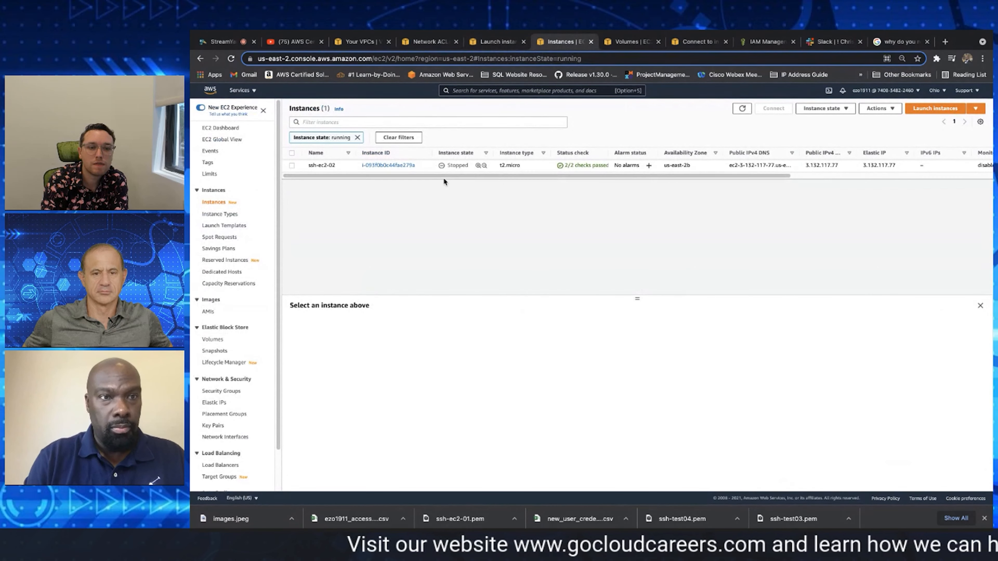
pyautogui.click(631, 42)
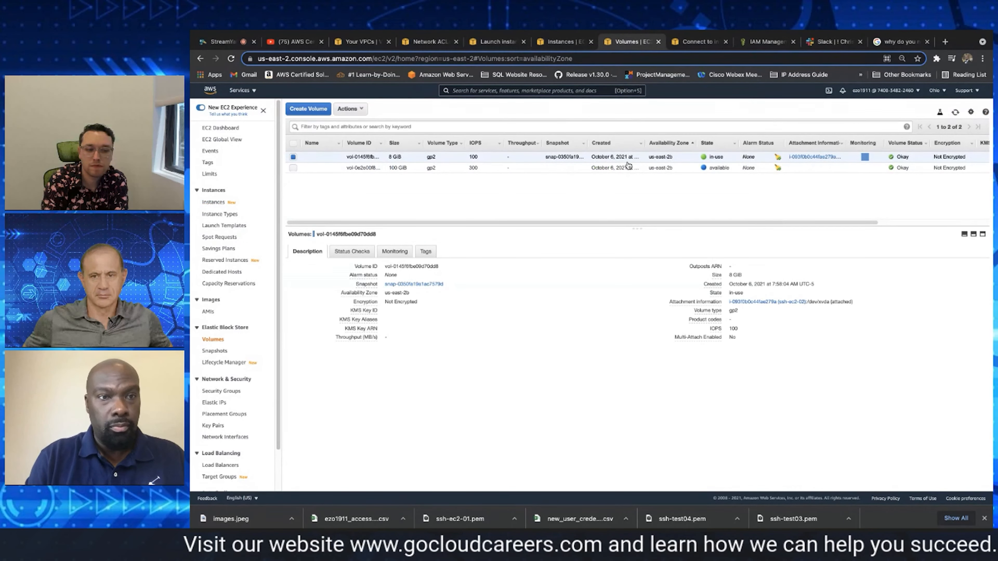
# Look at the volume creation form, inspect the available 100 GiB volume's description, and check the running instances list
pyautogui.click(309, 110)
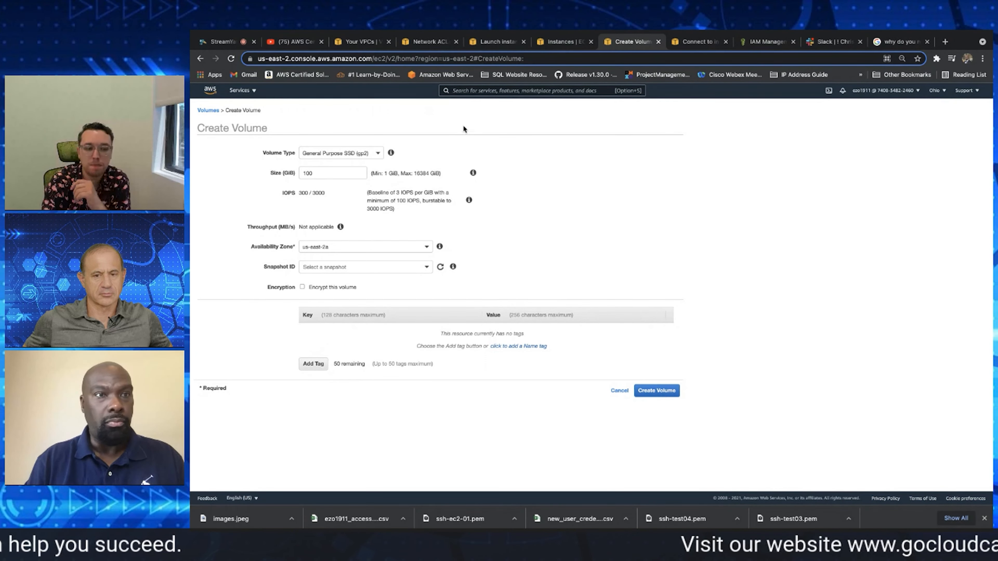
pyautogui.click(211, 111)
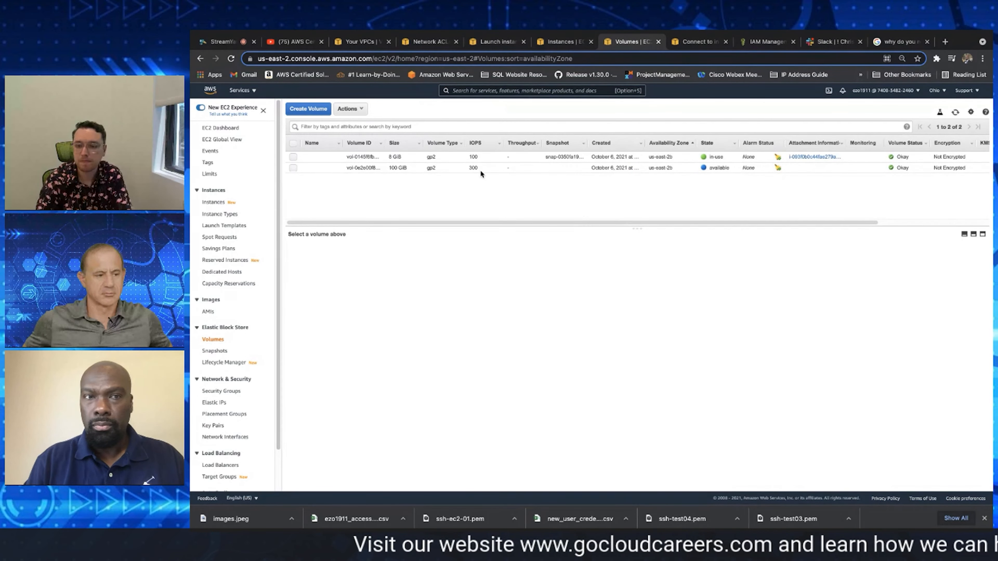
pyautogui.click(293, 168)
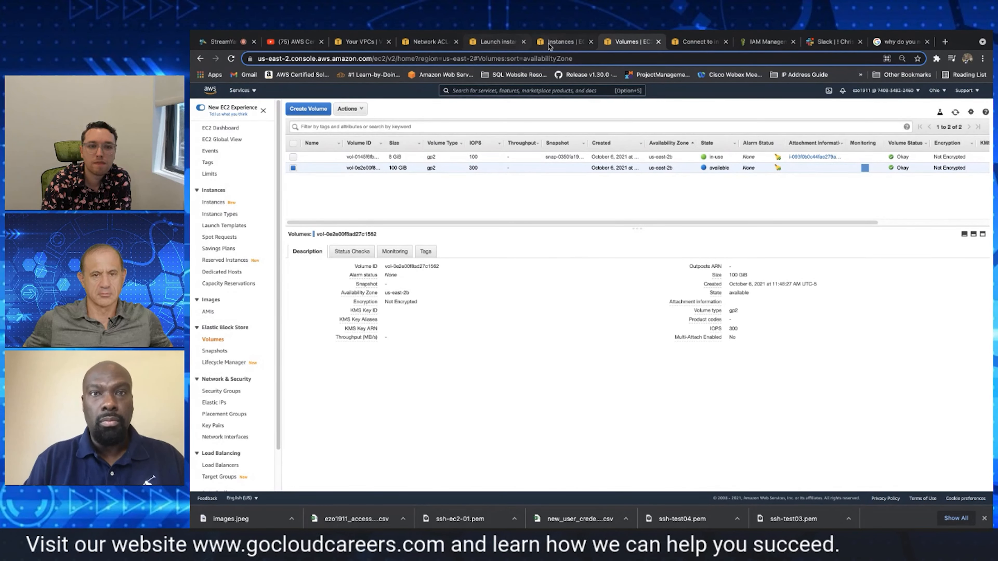
pyautogui.click(558, 42)
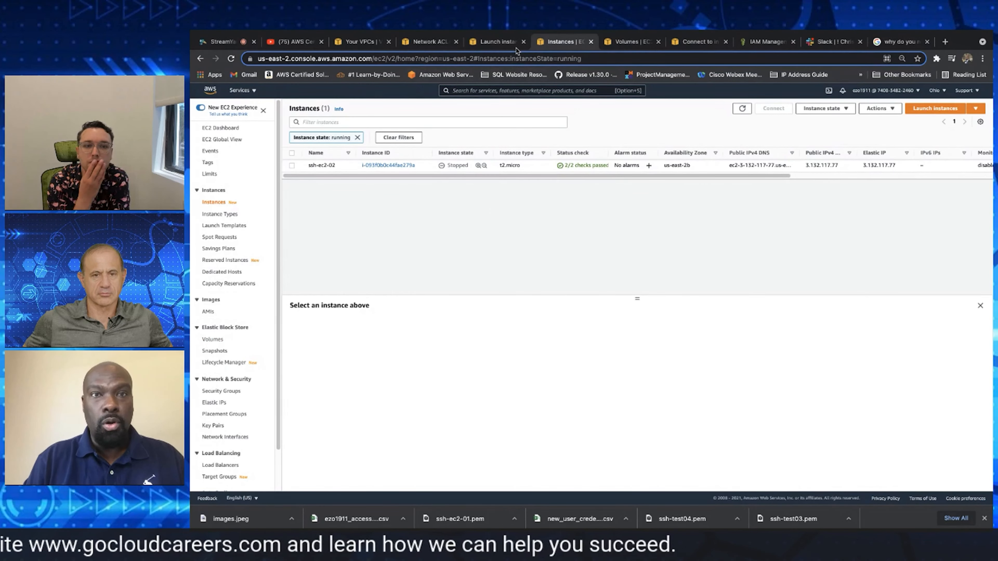
# Continue the t2.micro instance launch to the instance details and choose the my-vpc network with the pubsub-east2b (ssh) subnet
pyautogui.click(505, 42)
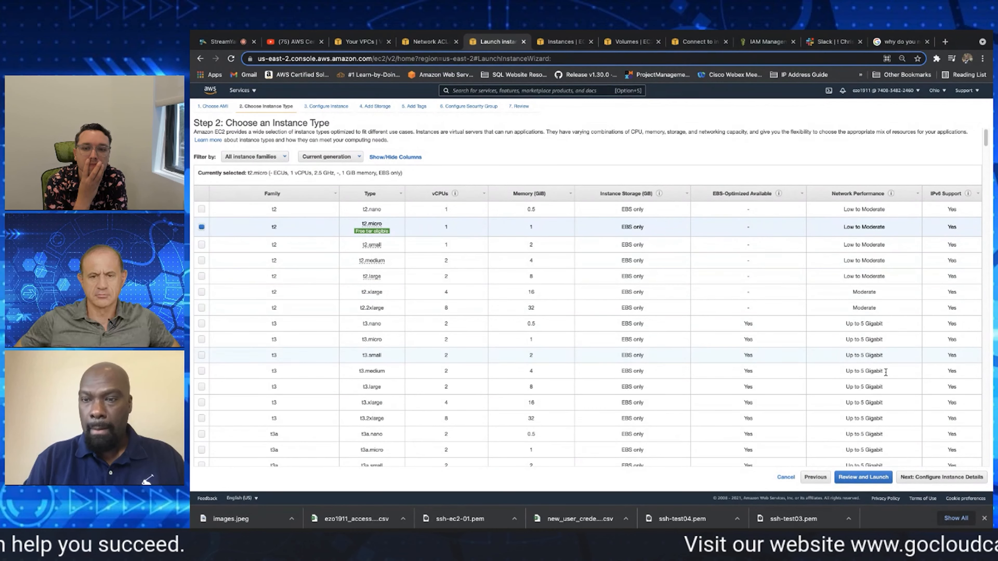
pyautogui.click(933, 477)
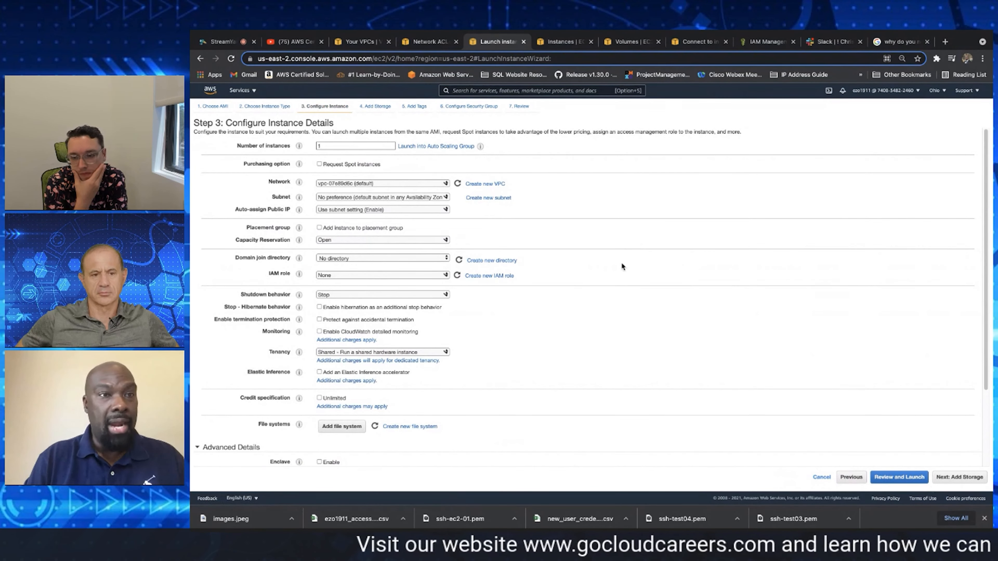
pyautogui.doubleClick(356, 146)
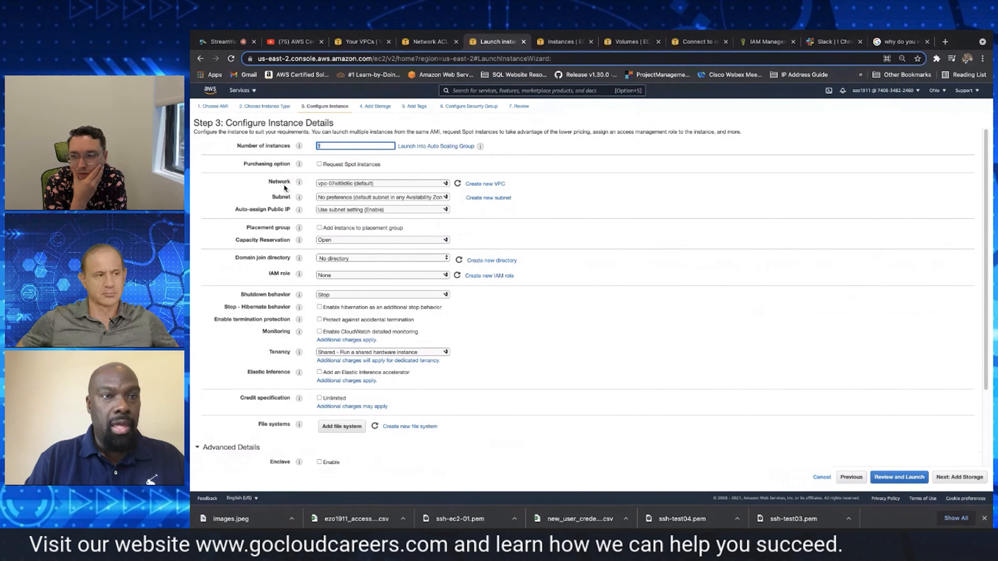
pyautogui.click(348, 184)
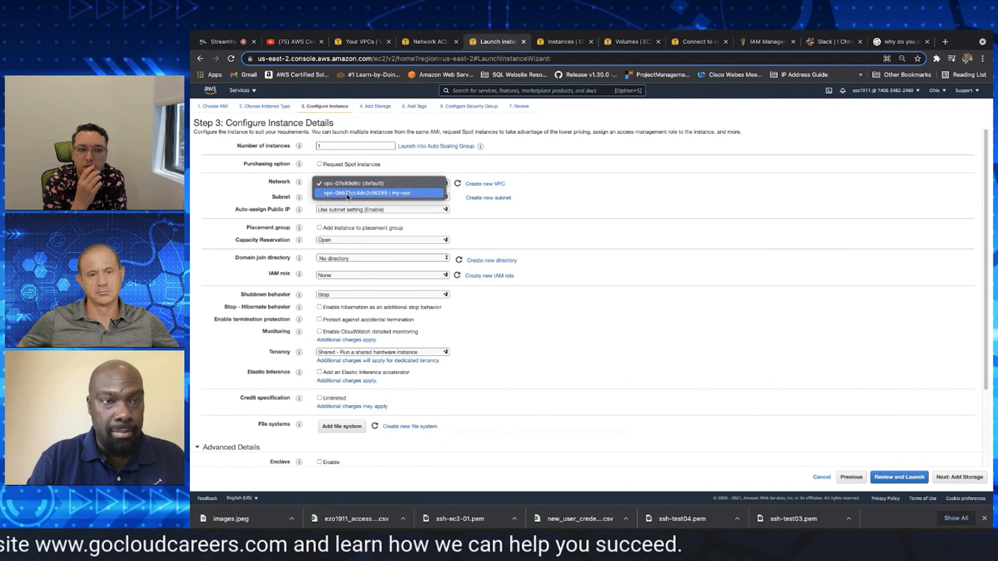
pyautogui.click(348, 195)
pyautogui.click(362, 197)
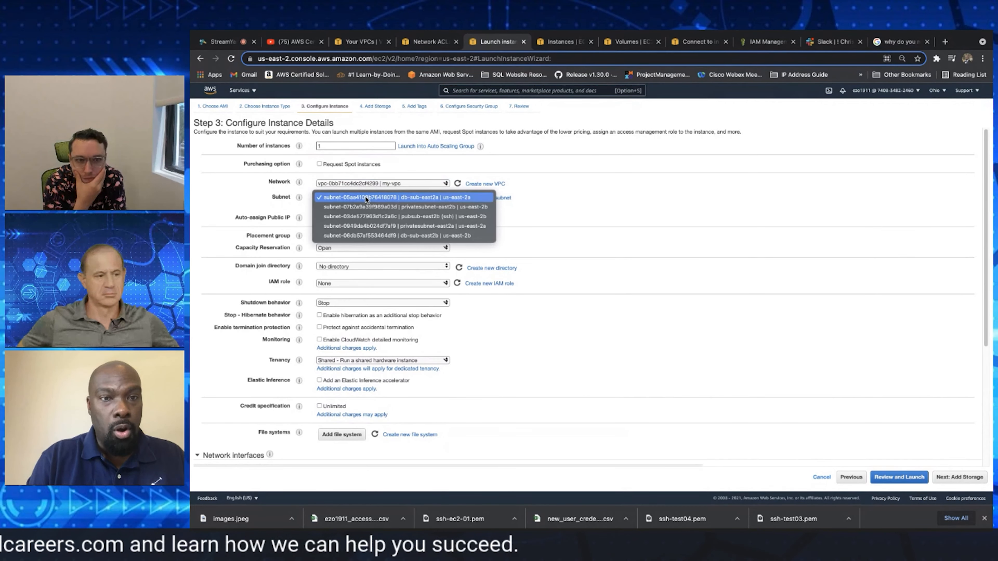
pyautogui.click(354, 217)
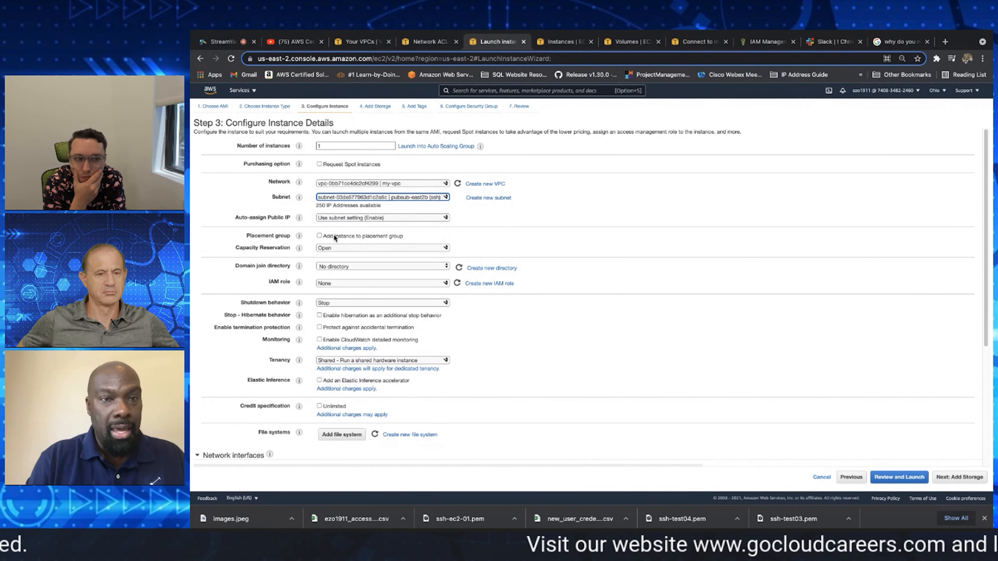
# Set auto-assign public IP to Enable, and keep the Stop shutdown behavior and shared hardware tenancy
pyautogui.click(350, 216)
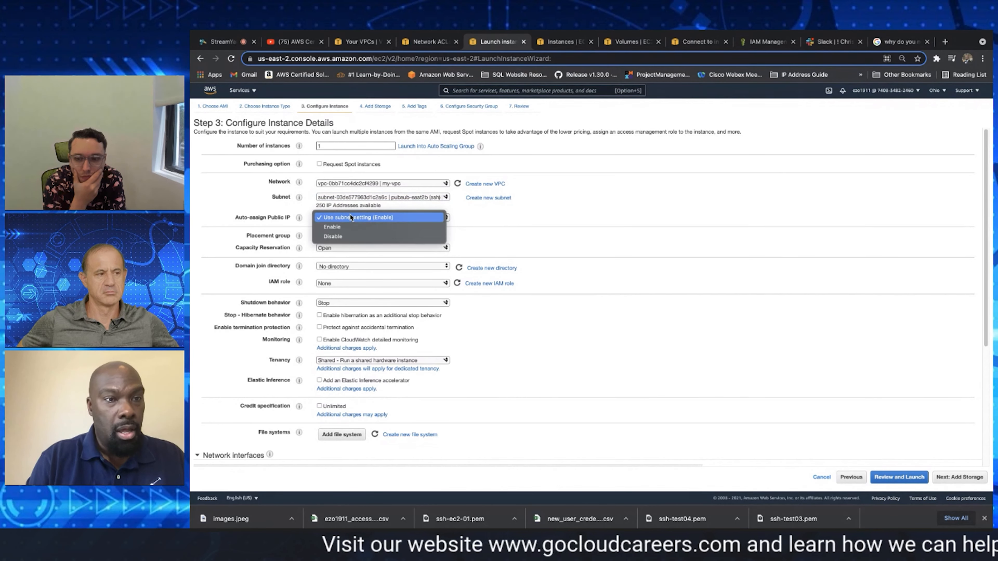
pyautogui.click(340, 228)
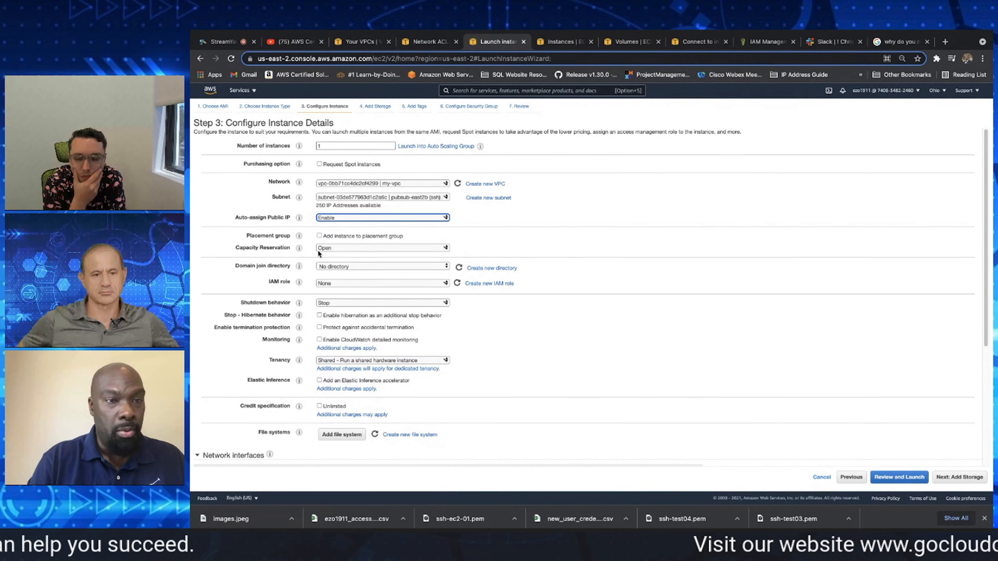
pyautogui.moveTo(294, 268)
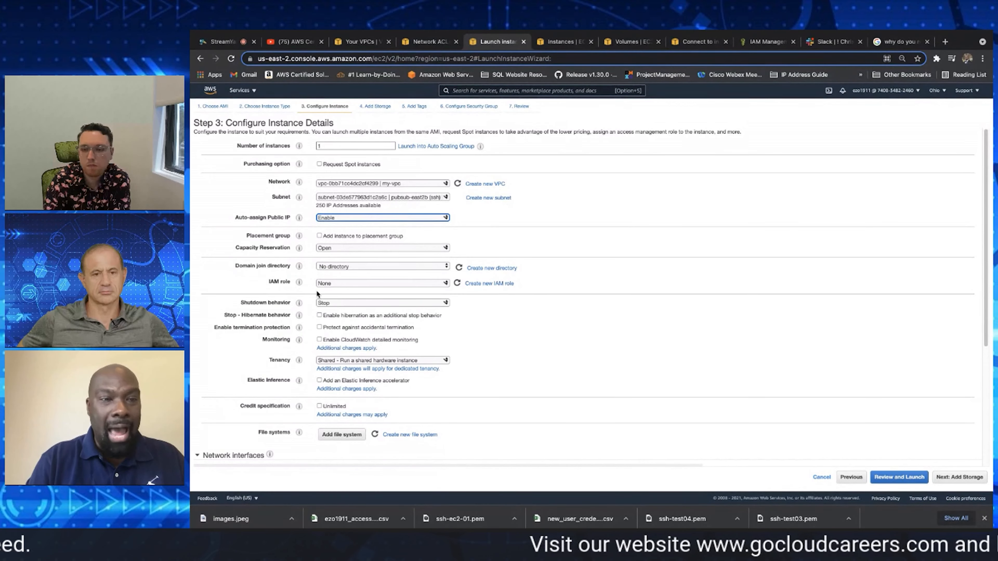
pyautogui.click(337, 303)
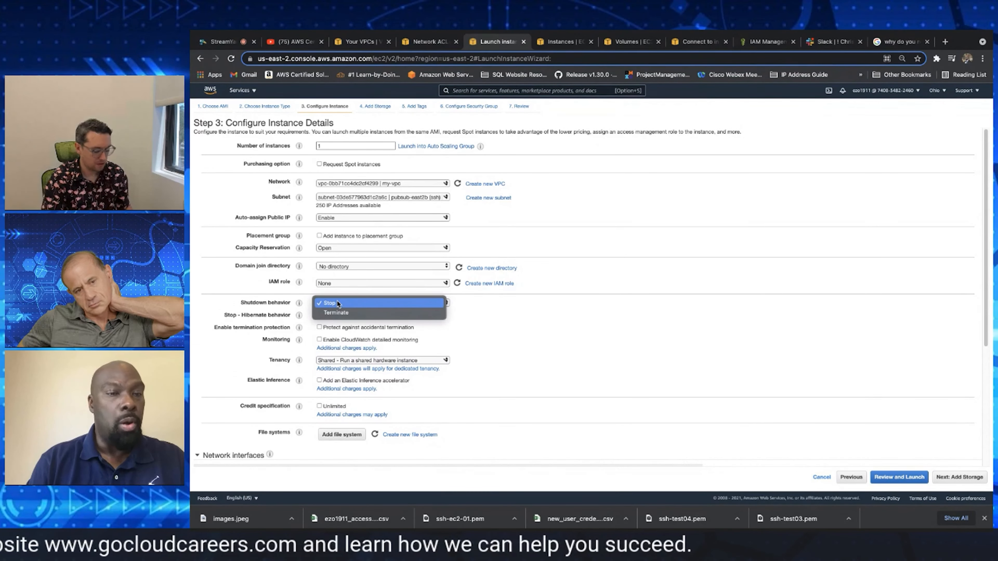
pyautogui.click(337, 302)
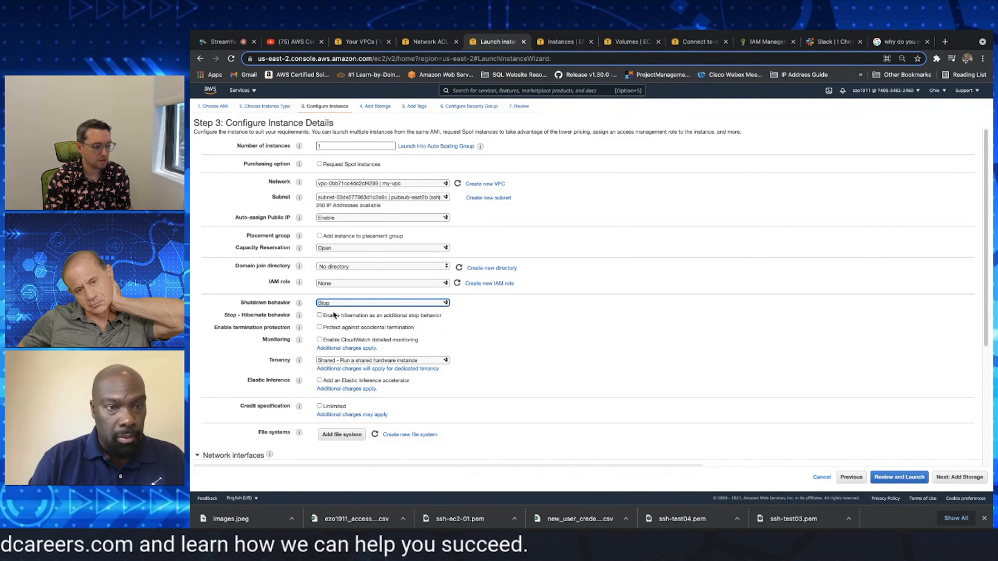
pyautogui.click(332, 362)
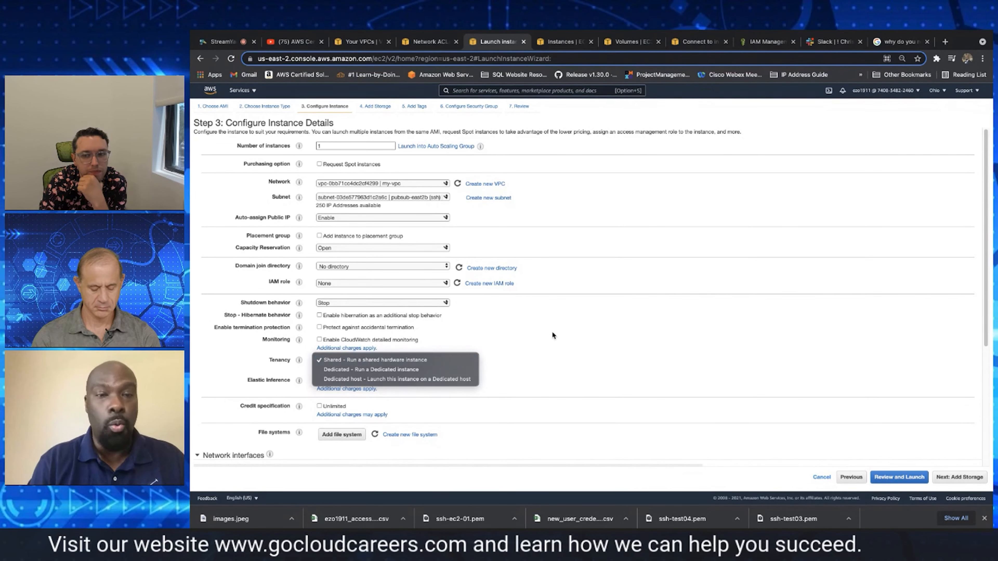
pyautogui.click(567, 328)
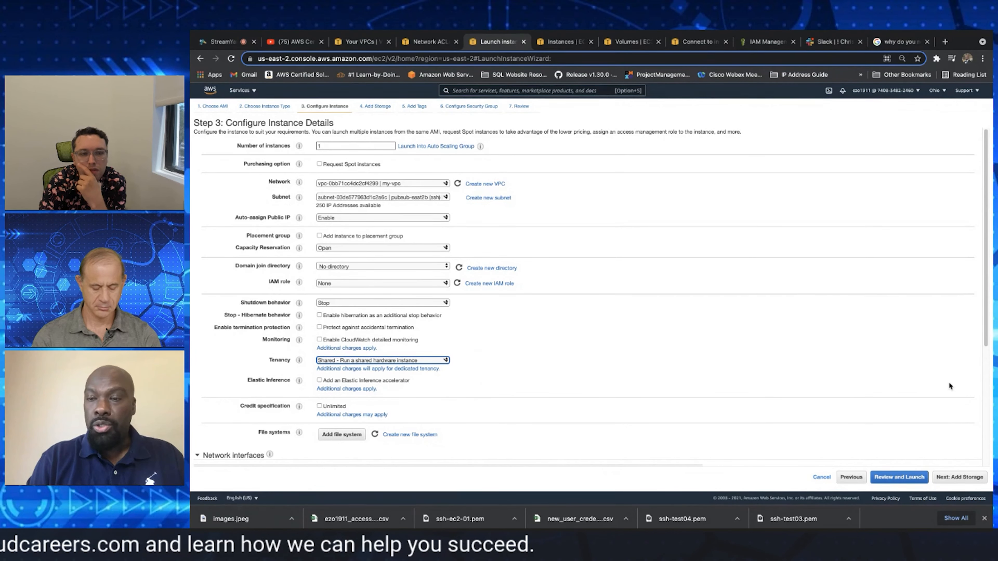
# Accept the default root storage and add a tag with key name and value ssh-test04
pyautogui.click(959, 477)
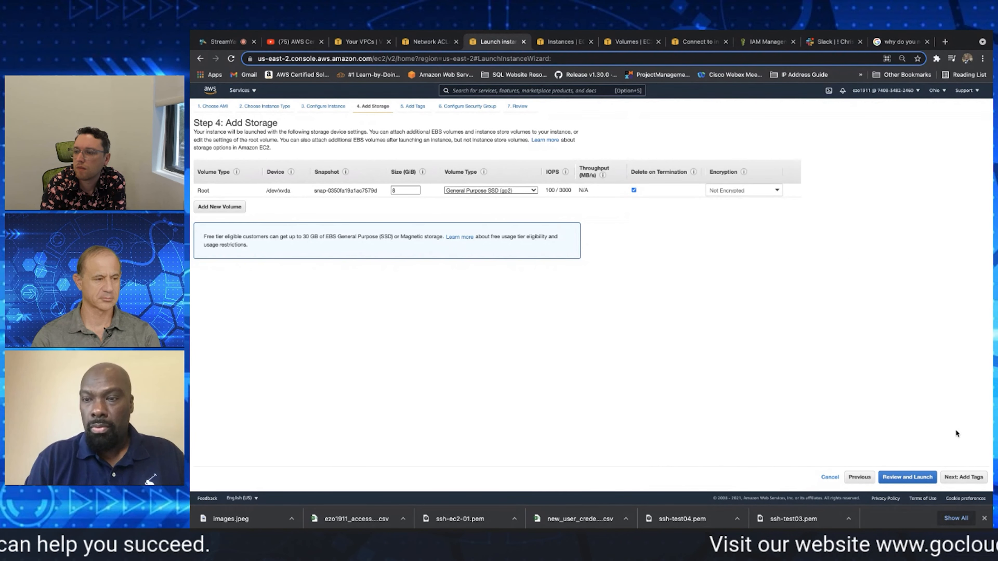
pyautogui.click(960, 478)
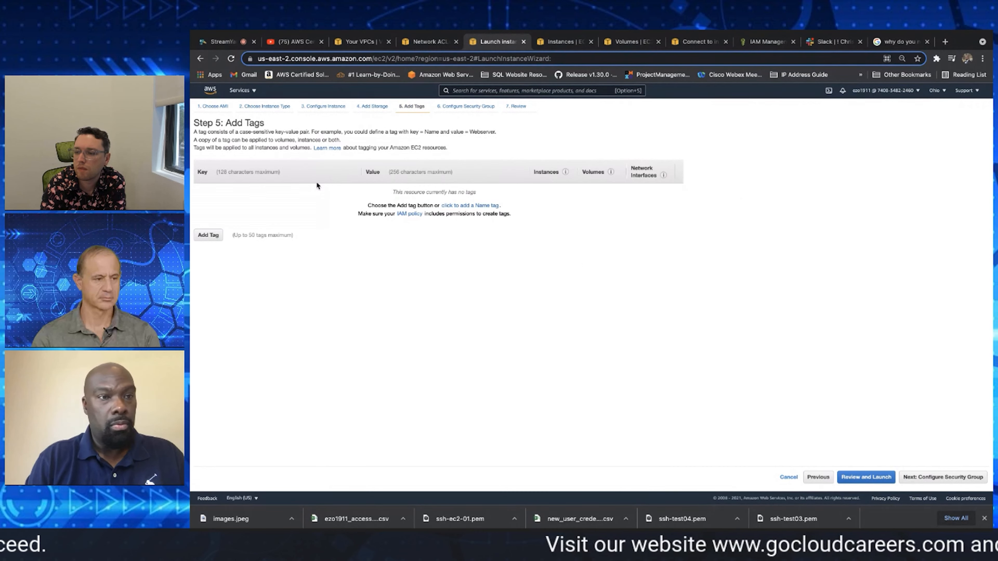
pyautogui.click(208, 235)
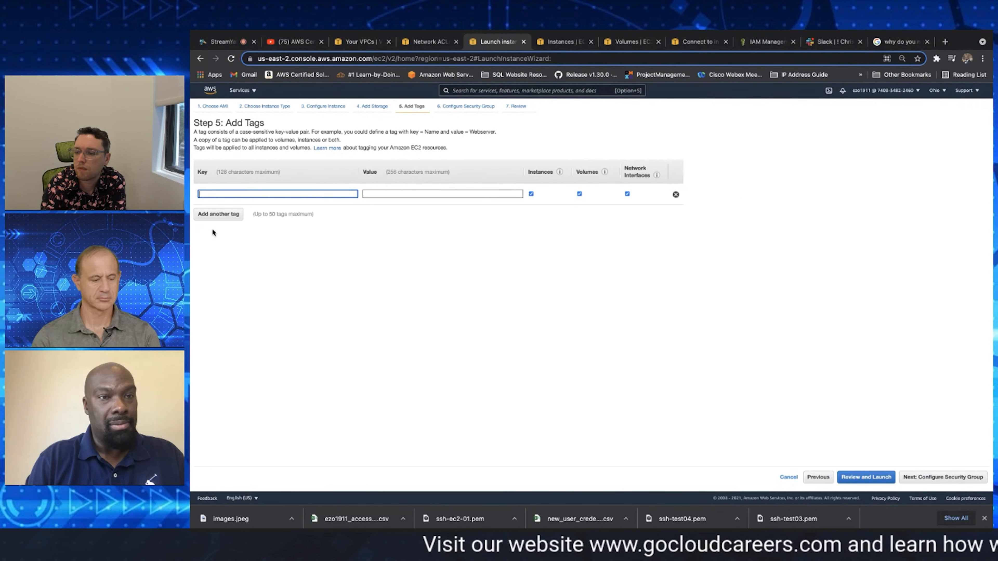
pyautogui.click(257, 192)
pyautogui.write('name')
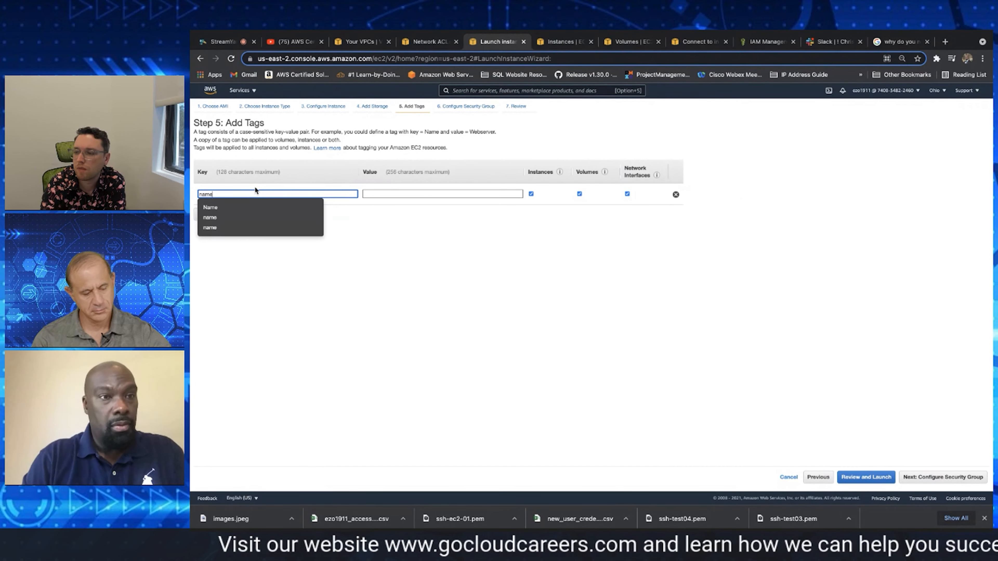
pyautogui.press('Tab')
pyautogui.click(385, 193)
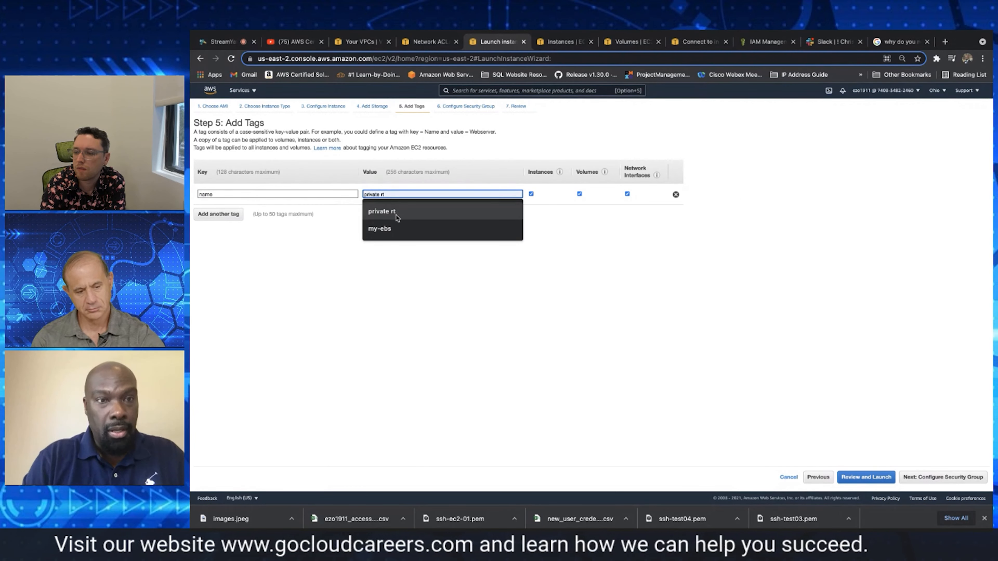
pyautogui.write('ss')
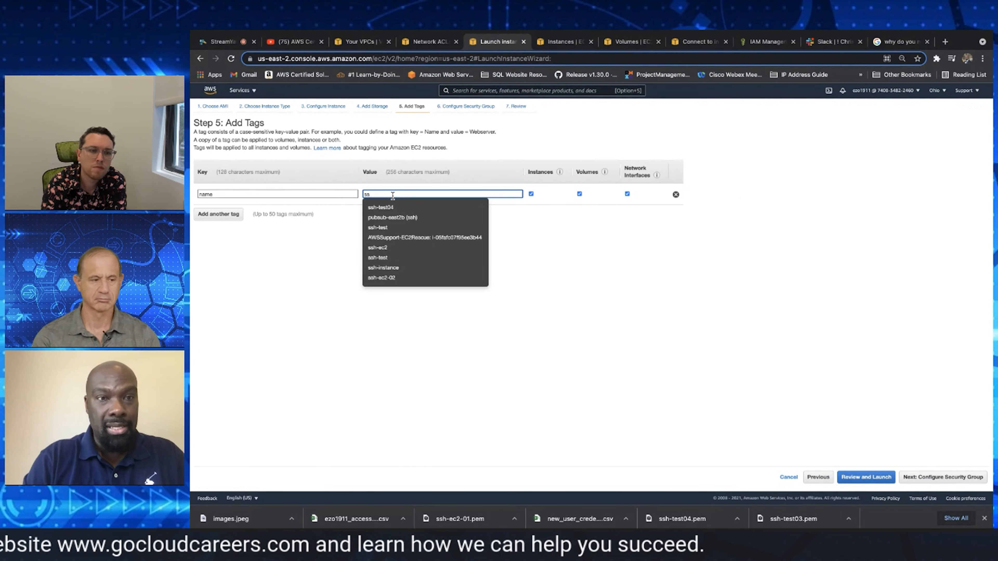
pyautogui.click(401, 205)
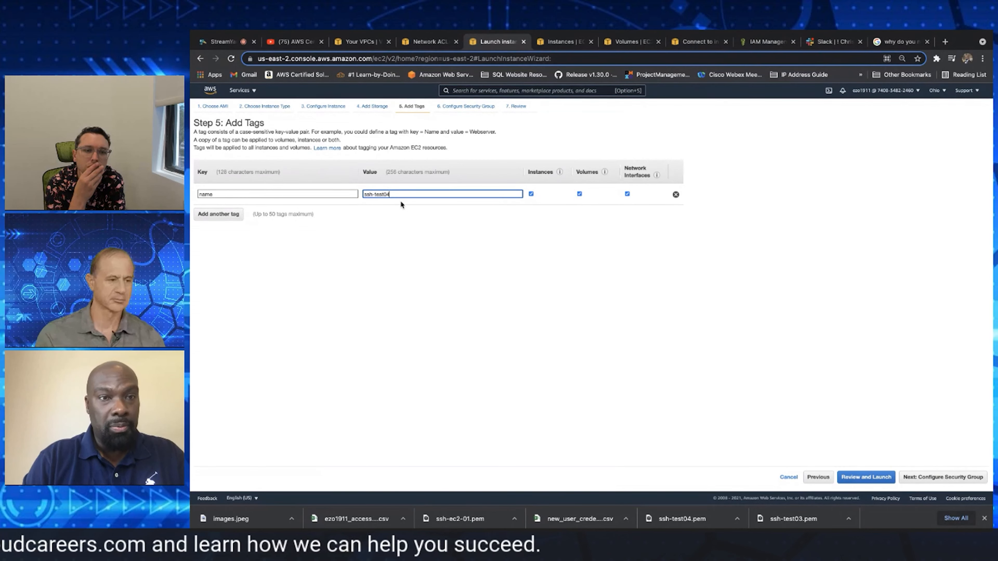
# Replace the name tag's value with ssh-ec2-02
pyautogui.moveTo(379, 191); pyautogui.dragTo(356, 193)
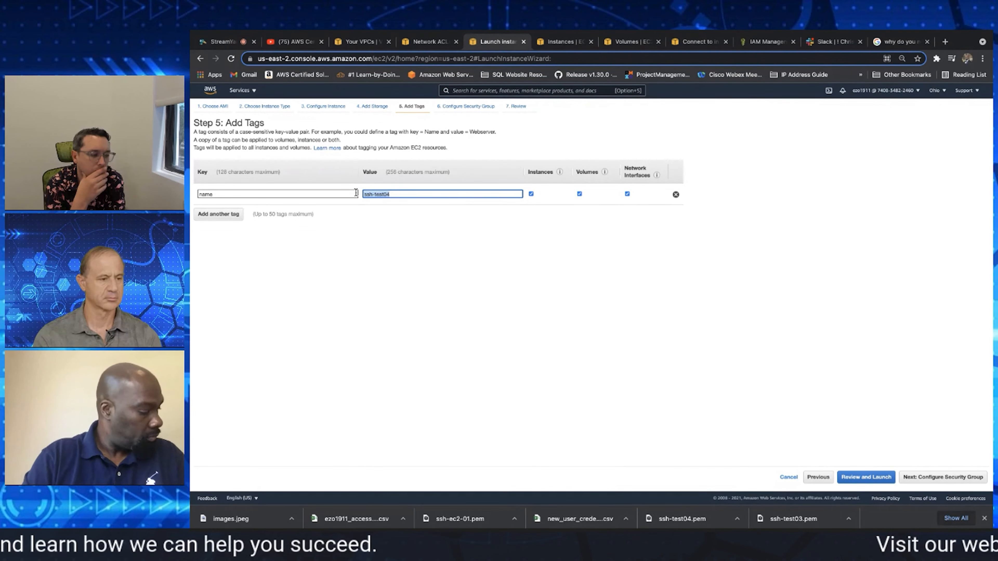
pyautogui.press('BackSpace')
pyautogui.write('ssh')
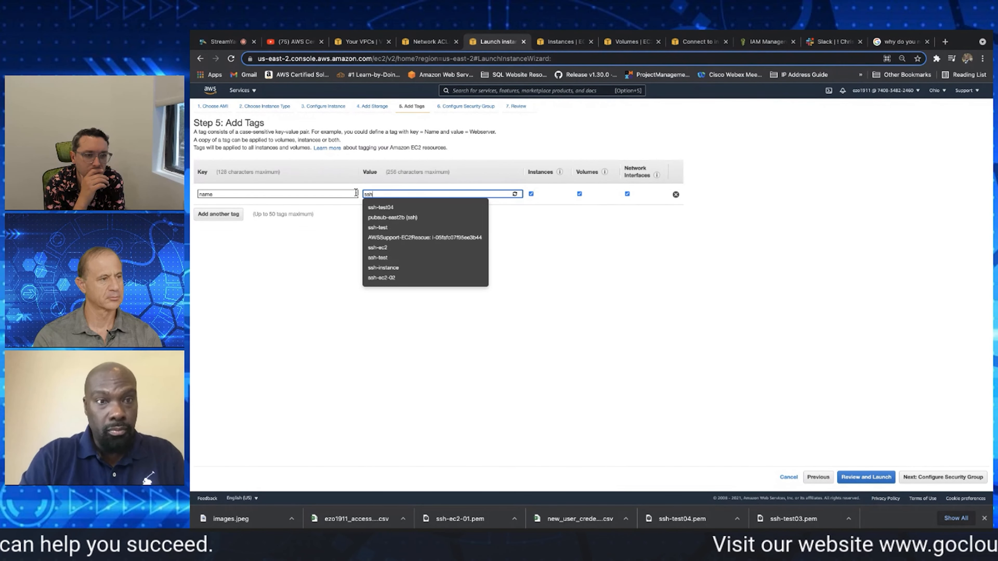
pyautogui.click(397, 268)
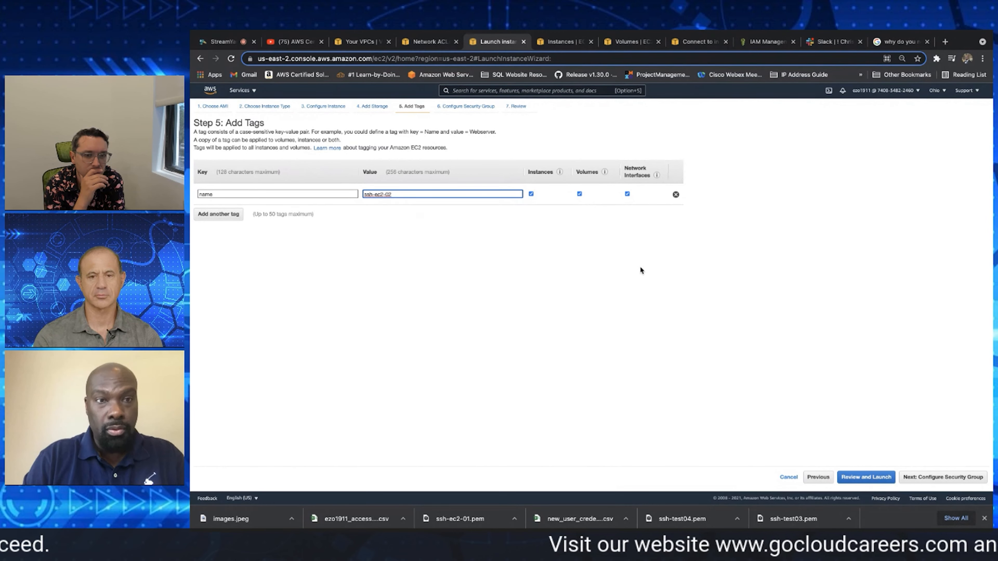
# Assign the existing ssh-test04 security group to the instance, and cancel the launch wizard
pyautogui.click(940, 477)
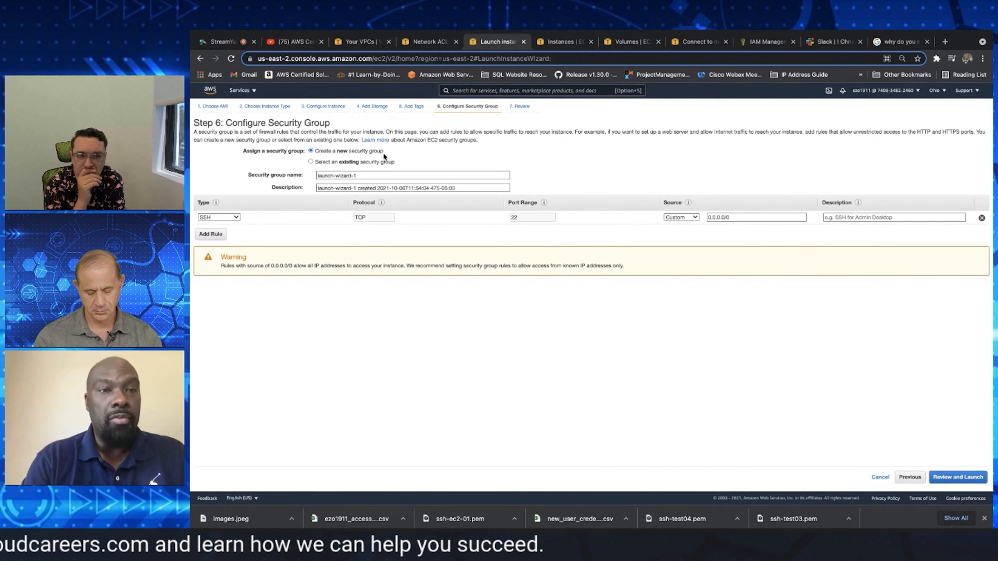
pyautogui.click(376, 161)
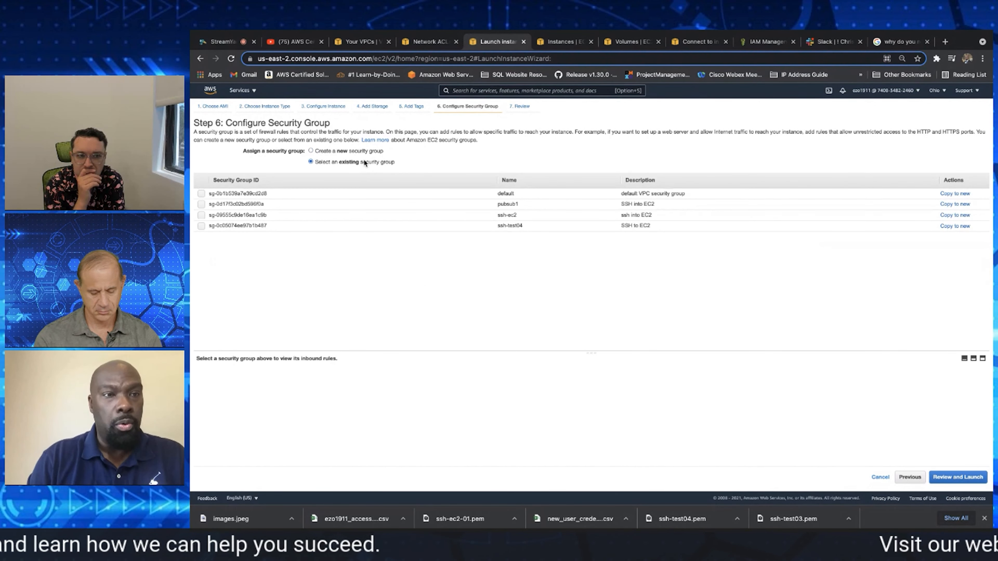
pyautogui.click(201, 225)
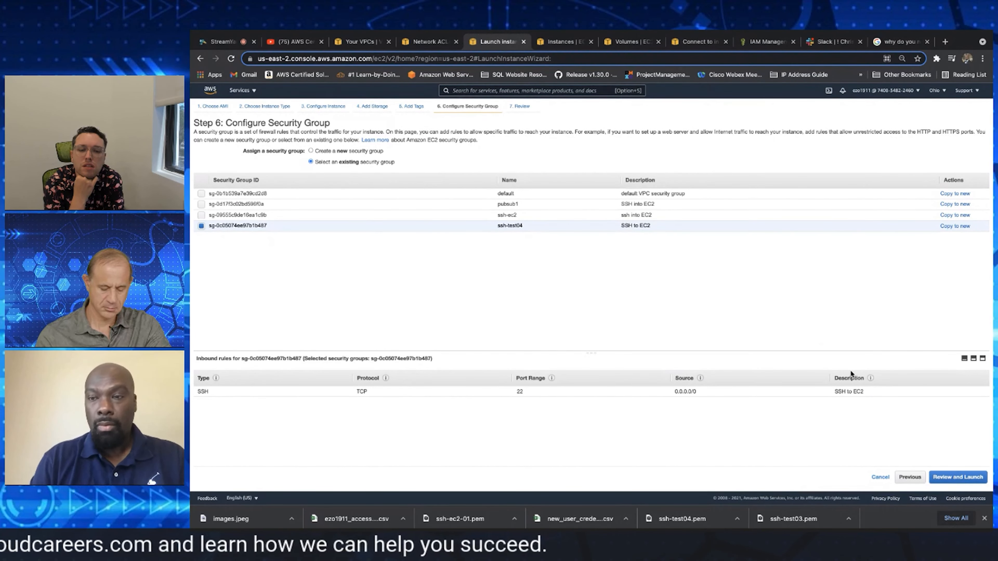
pyautogui.click(880, 477)
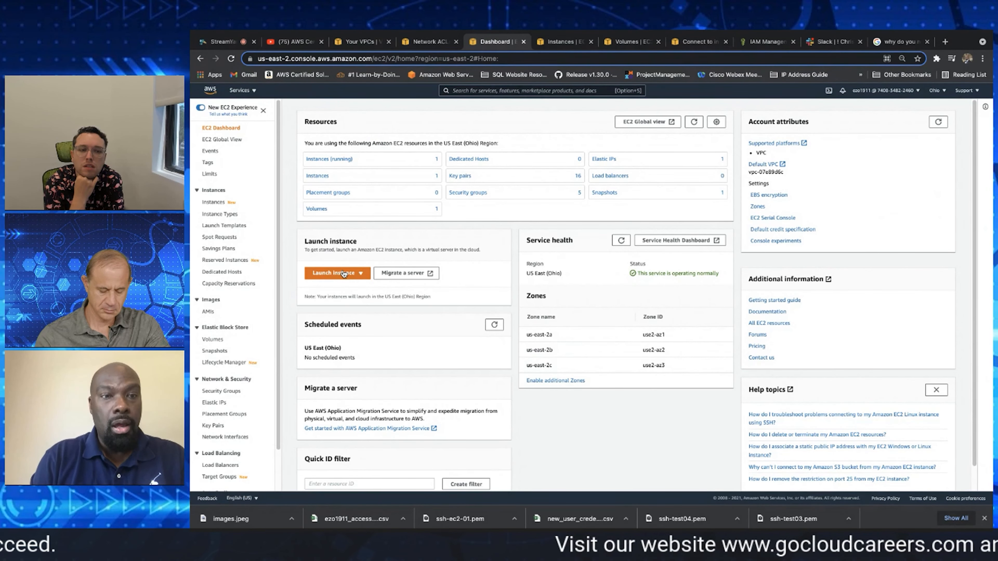
# Begin launching an EC2 instance using the 64-bit x86 Amazon Linux 2 AMI and the t2.micro instance type
pyautogui.click(361, 275)
pyautogui.click(355, 285)
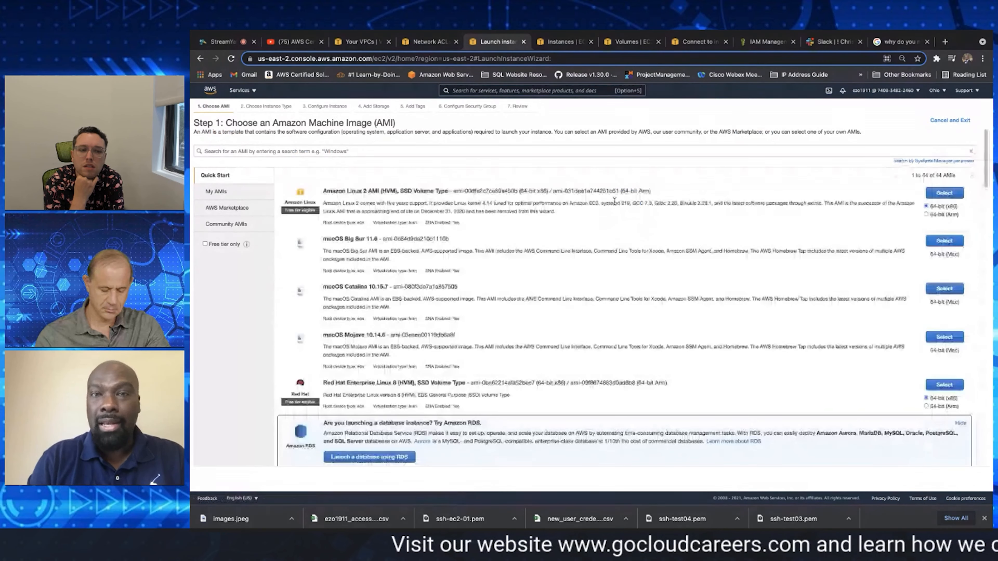
pyautogui.click(947, 193)
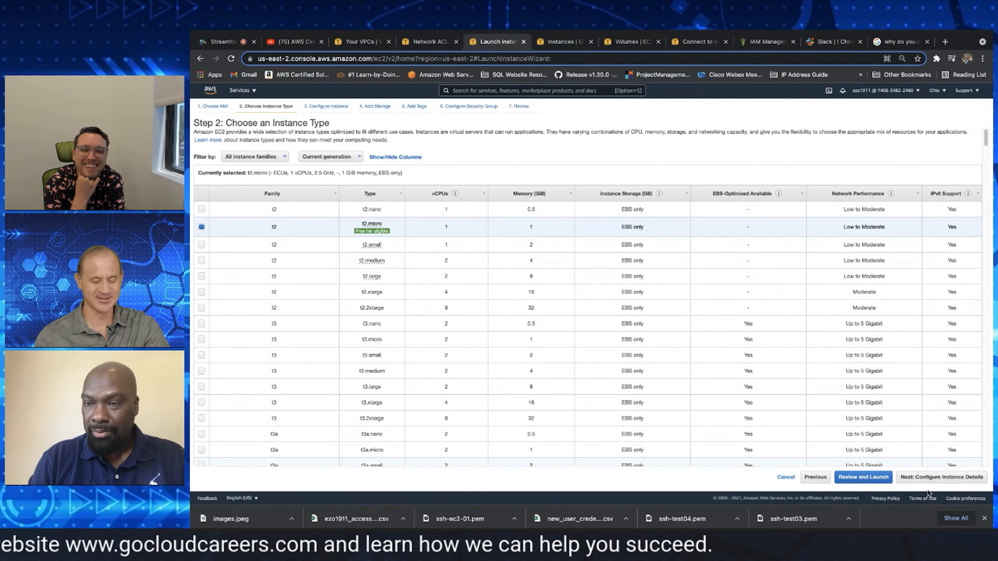
pyautogui.click(931, 477)
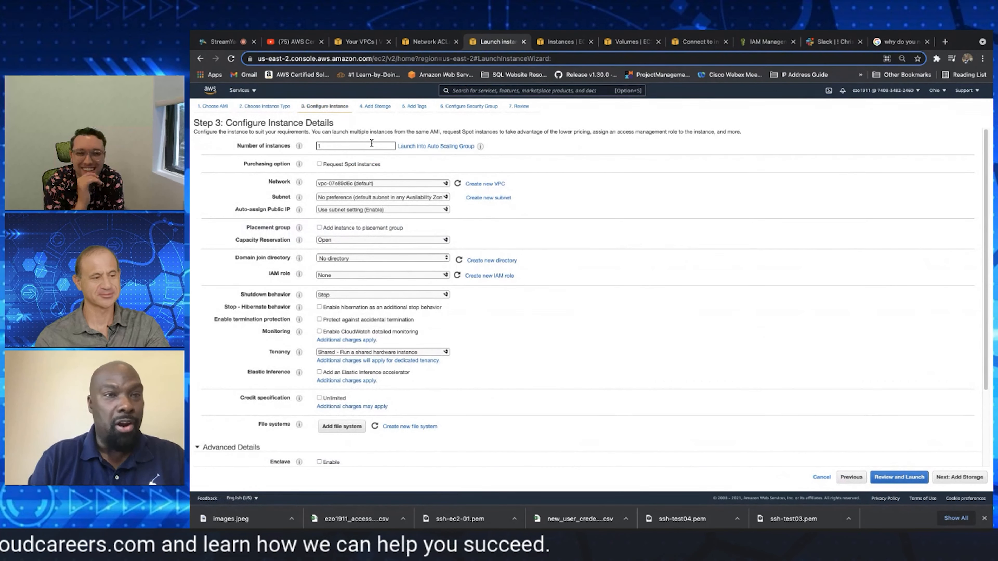
# Place the instance in my-vpc on the pubsub-east2b (ssh) subnet and set auto-assign public IP to Enable
pyautogui.click(366, 183)
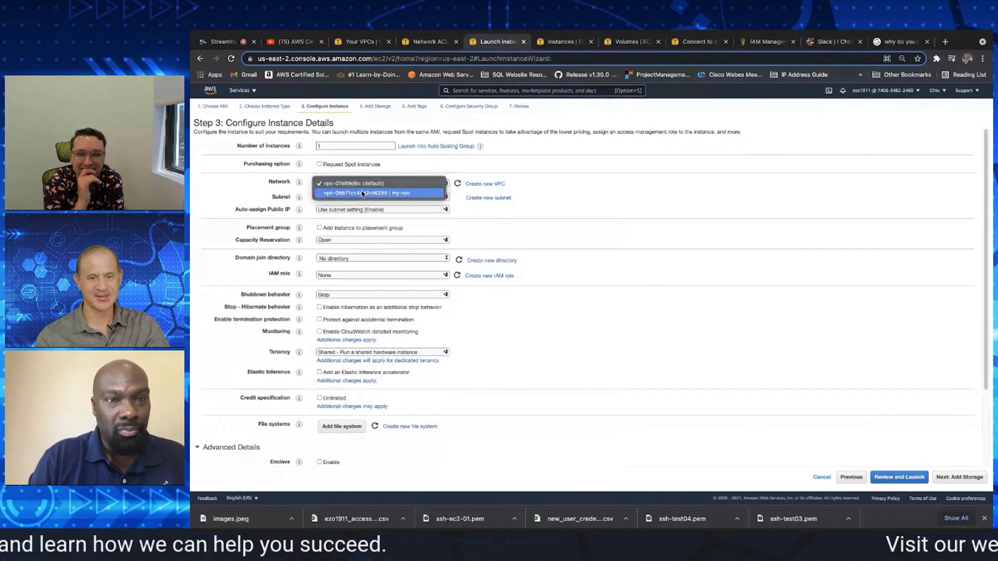
pyautogui.click(361, 191)
pyautogui.click(355, 199)
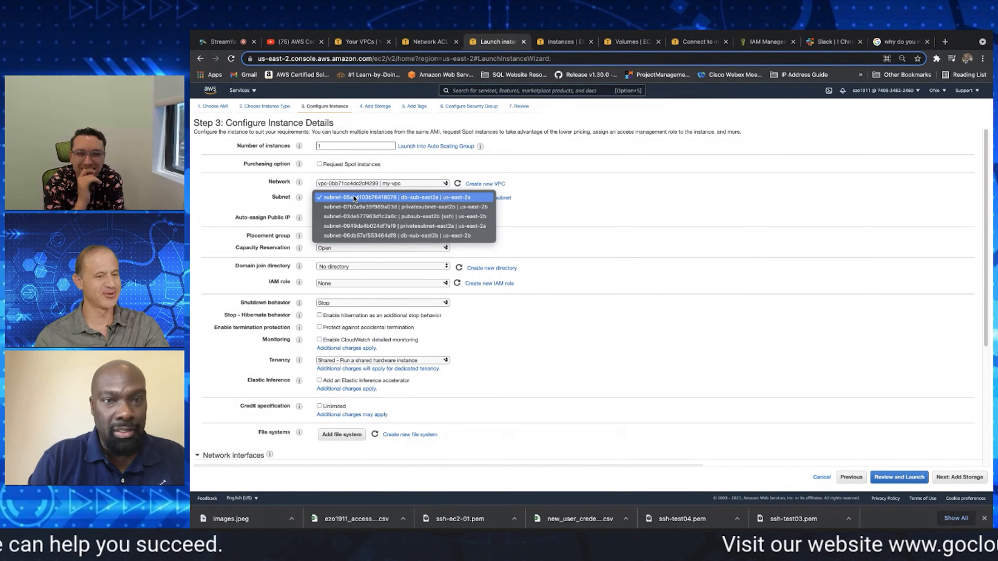
pyautogui.click(377, 216)
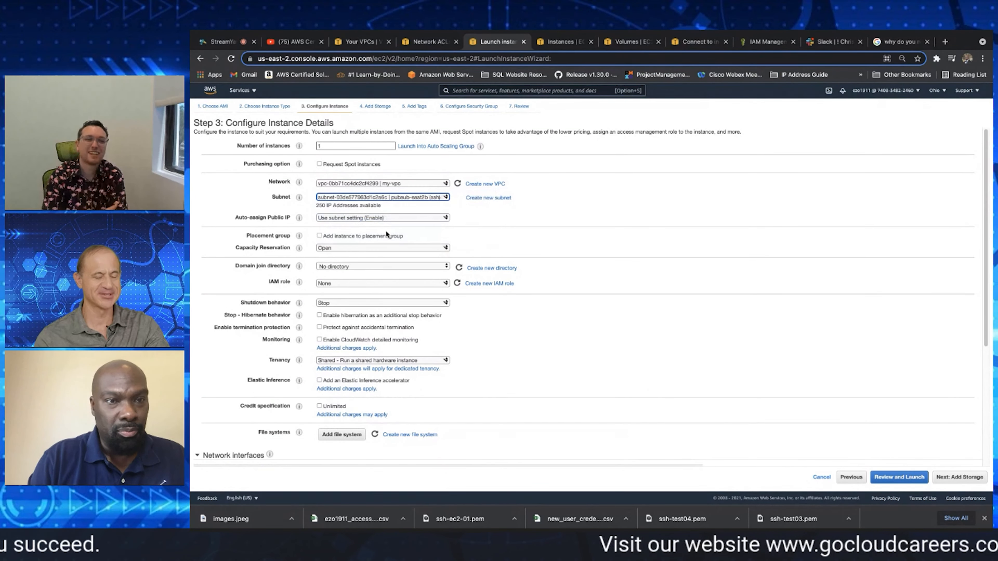
pyautogui.click(361, 223)
pyautogui.click(362, 228)
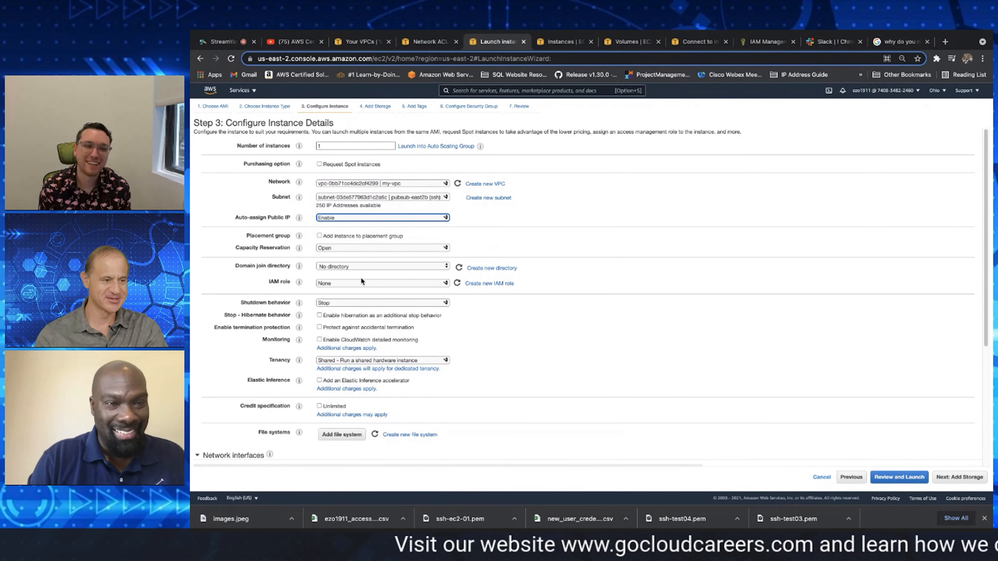
pyautogui.click(951, 477)
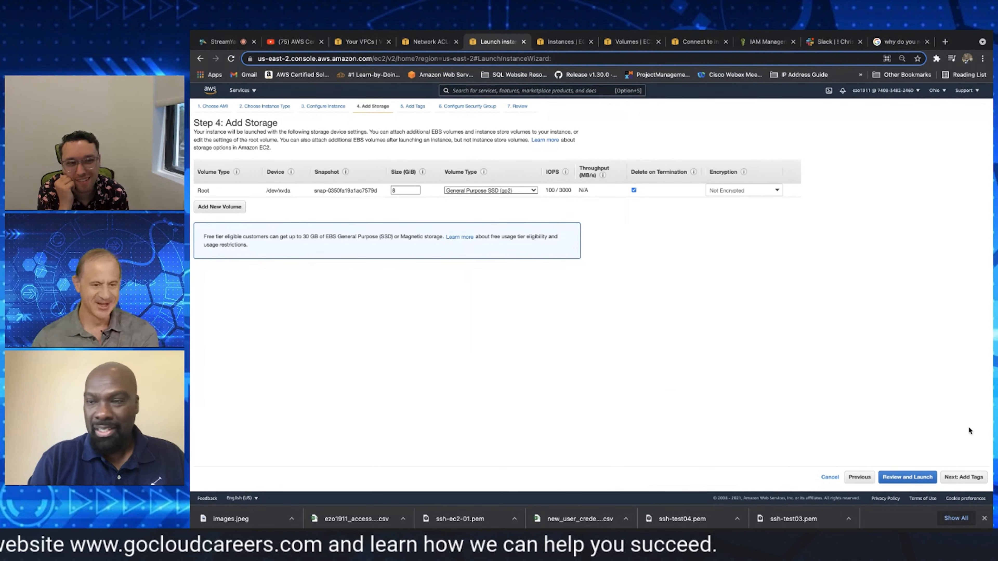
# Accept the default root storage and add a tag with key name and value ssh-ec2-02
pyautogui.click(963, 477)
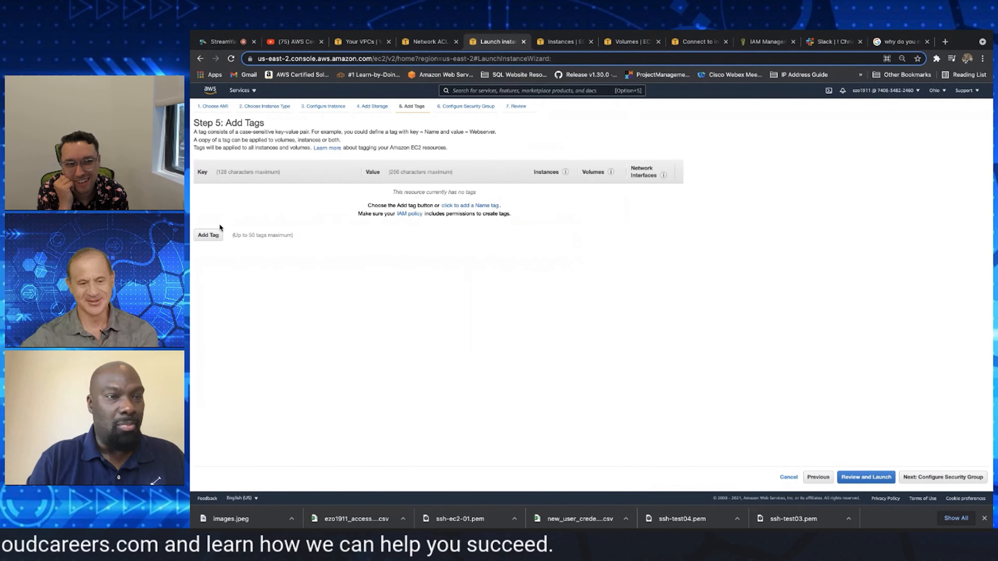
pyautogui.click(212, 236)
pyautogui.write('name')
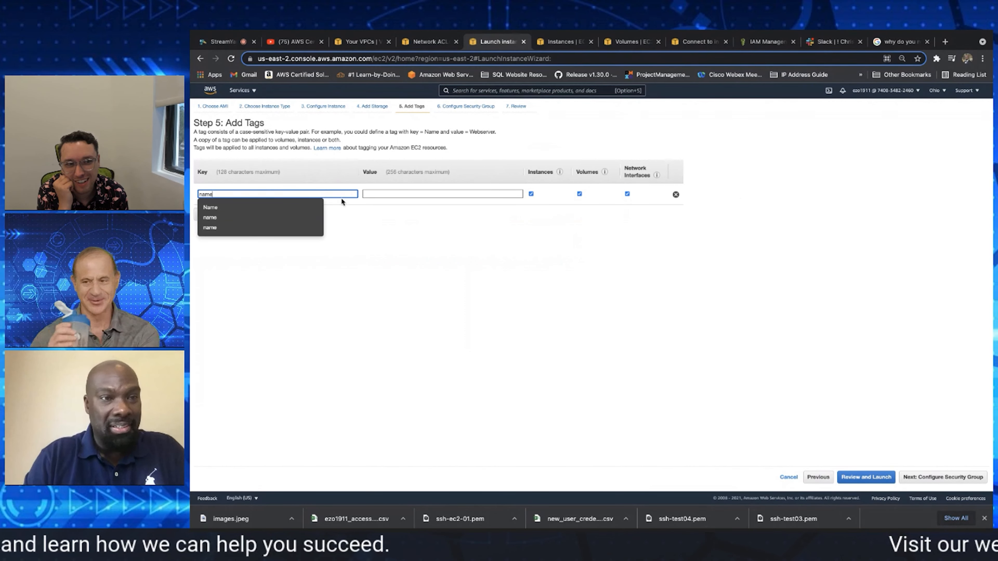
pyautogui.click(313, 217)
pyautogui.click(373, 192)
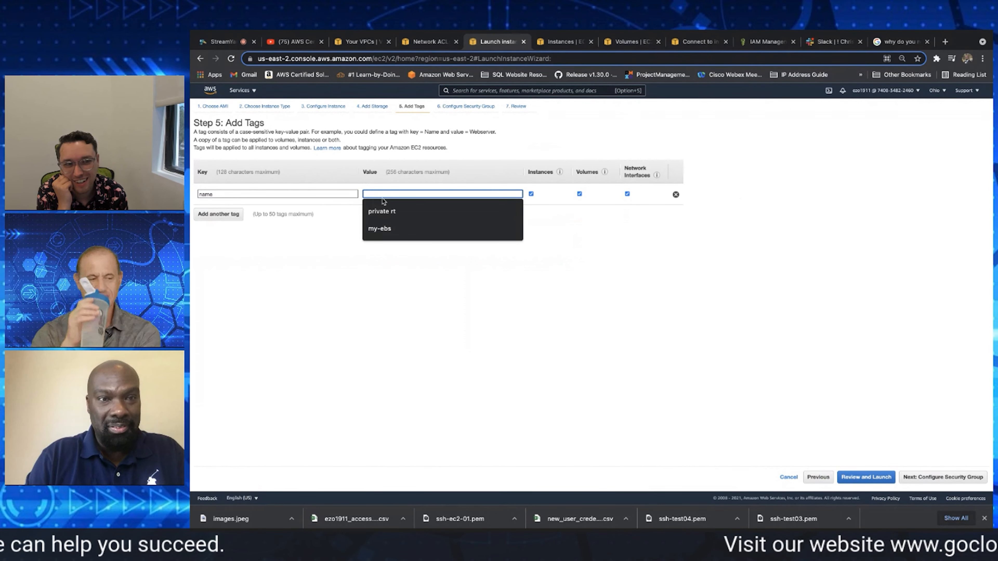
pyautogui.write('ssh')
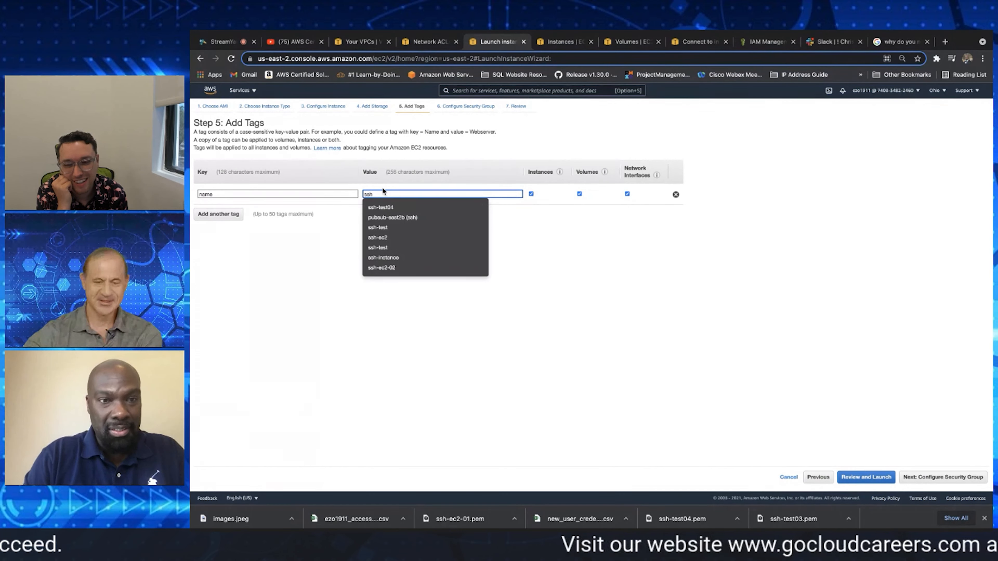
pyautogui.click(418, 268)
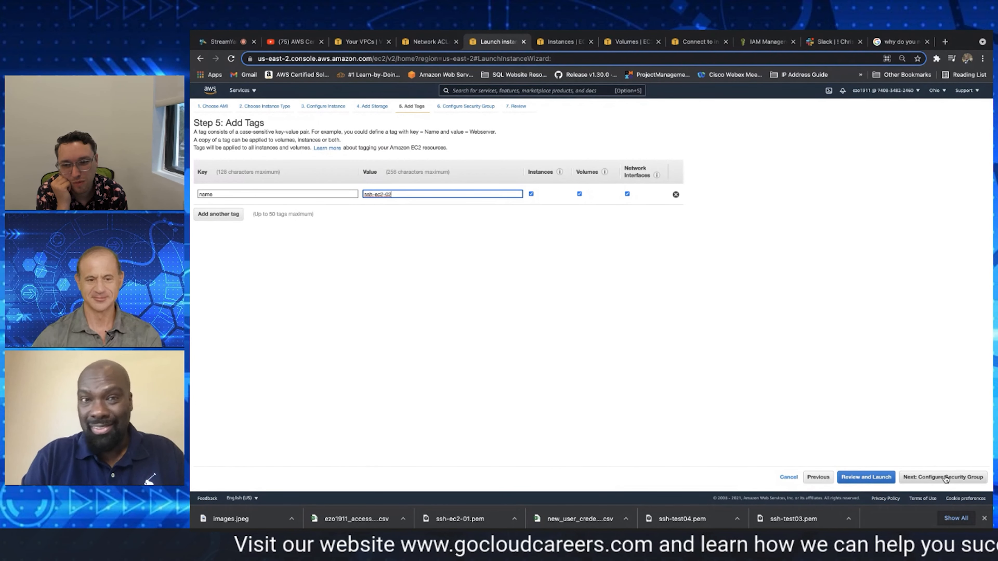
# Assign the existing ssh-test04 security group to the instance and proceed to the launch review
pyautogui.click(945, 478)
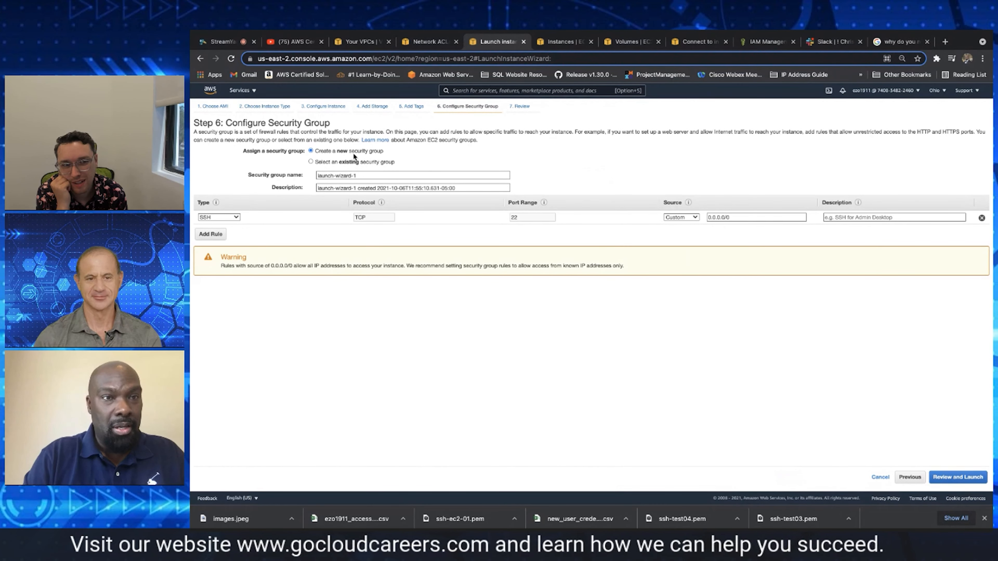
pyautogui.click(346, 162)
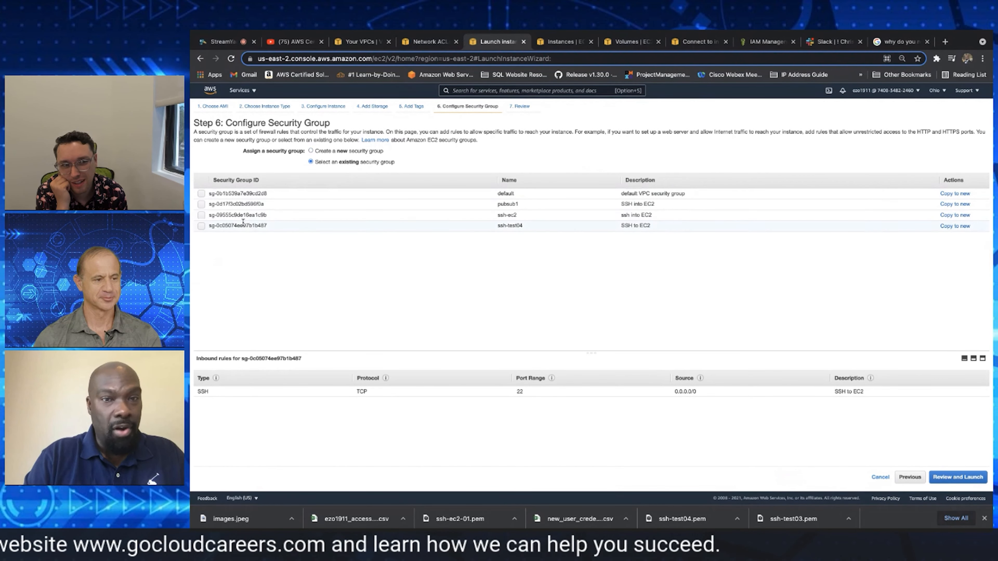
pyautogui.click(201, 225)
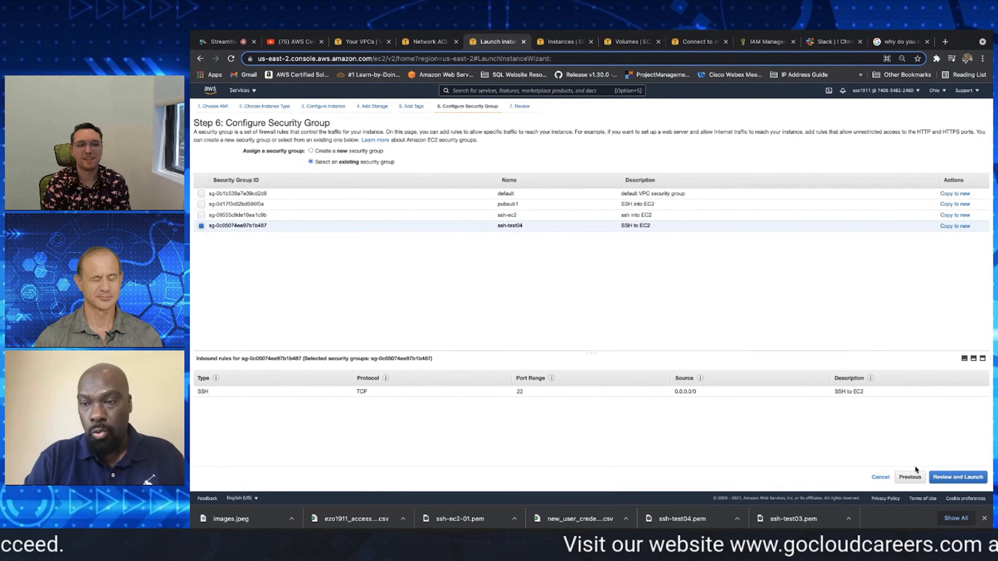
pyautogui.click(976, 477)
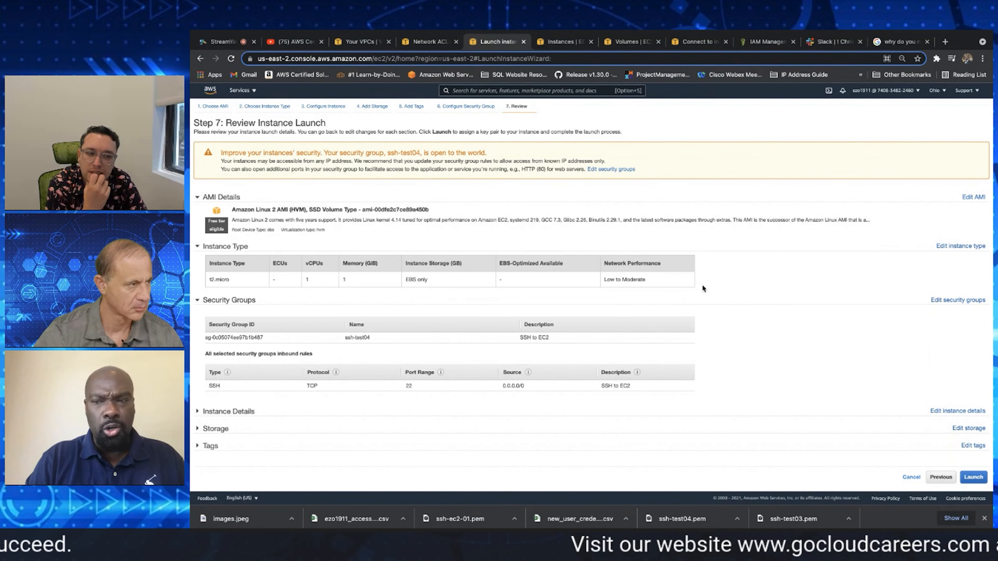
# Launch the instance with the existing ssh-test04 key pair, acknowledging access to its private key file
pyautogui.click(973, 478)
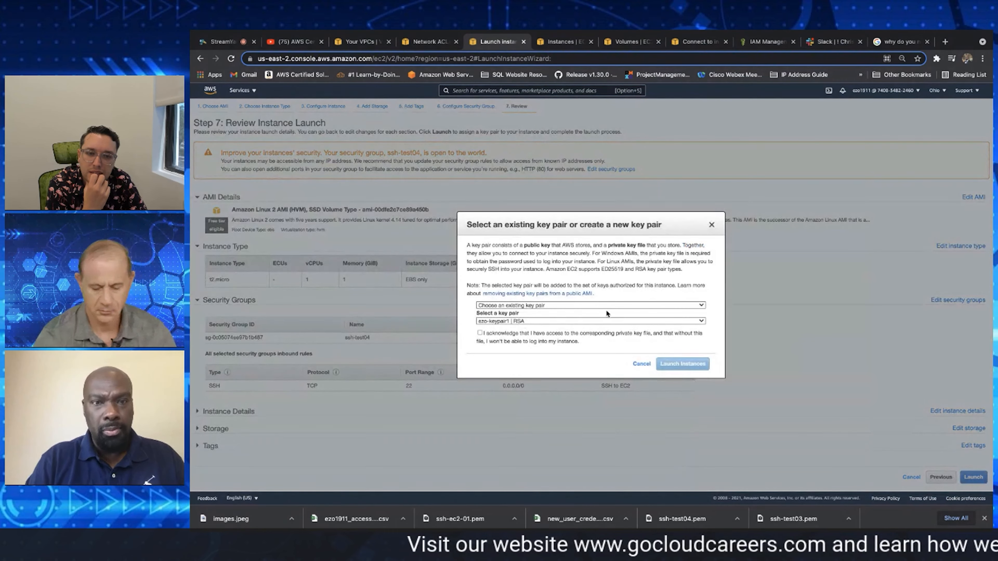
pyautogui.click(575, 305)
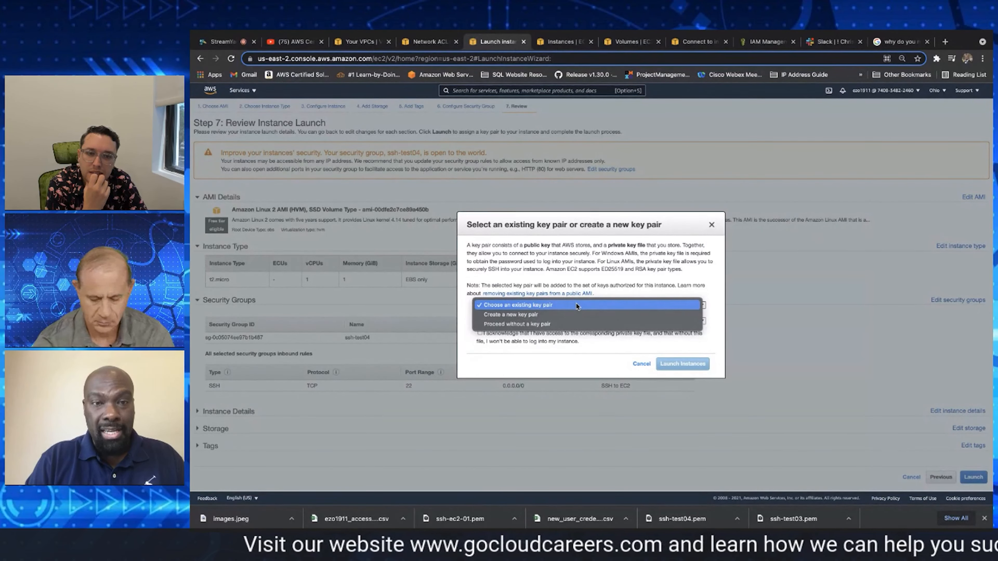
pyautogui.click(576, 305)
pyautogui.click(535, 321)
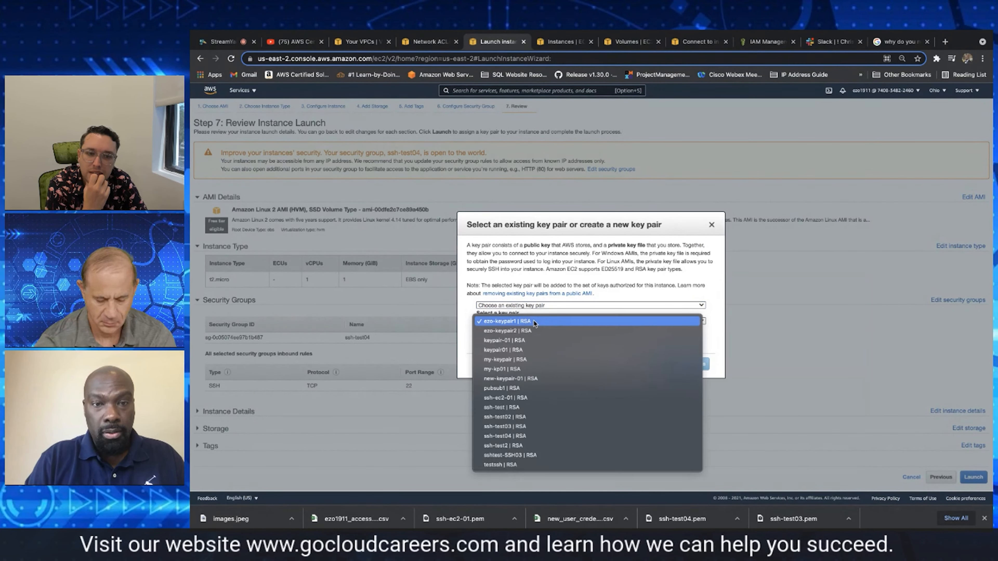
pyautogui.click(520, 436)
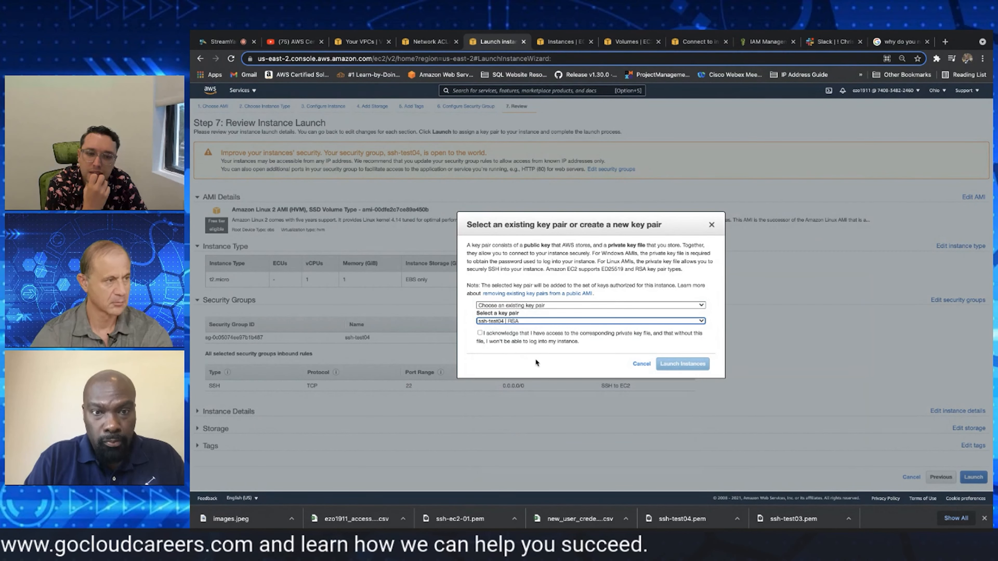
pyautogui.click(479, 333)
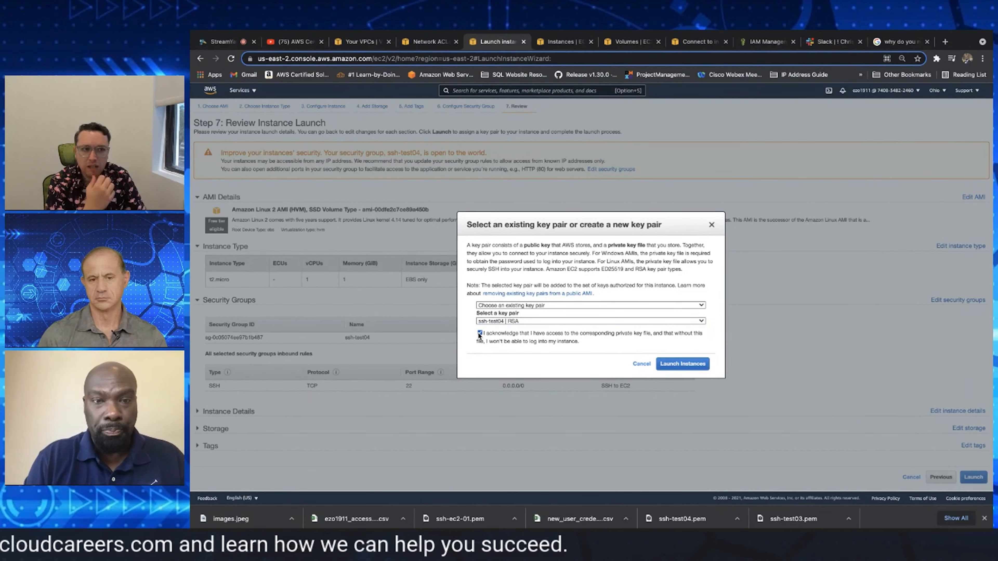
pyautogui.click(678, 364)
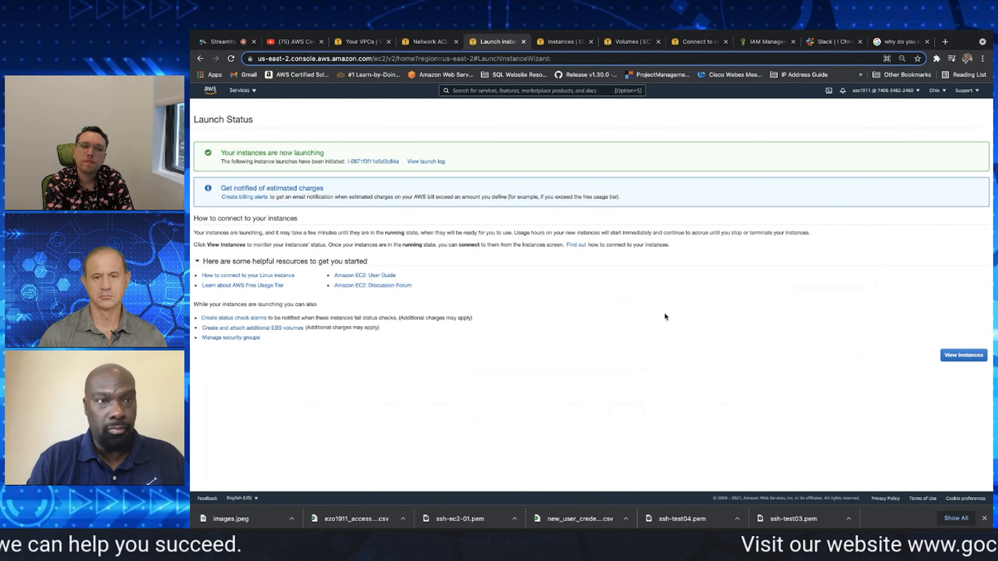
# View the list of instances and start the stopped ssh-ec2-02 instance
pyautogui.click(966, 355)
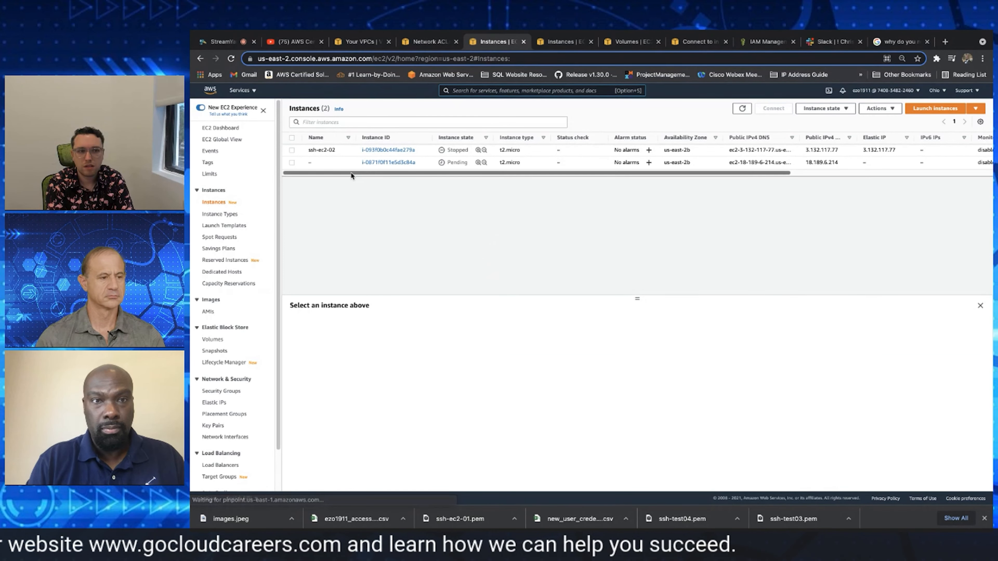
pyautogui.click(291, 150)
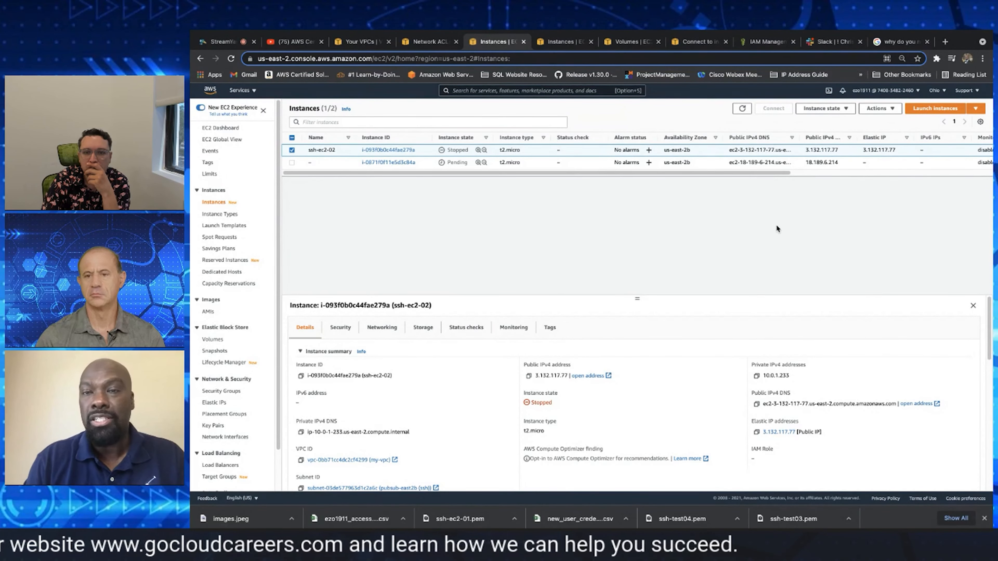
pyautogui.click(837, 112)
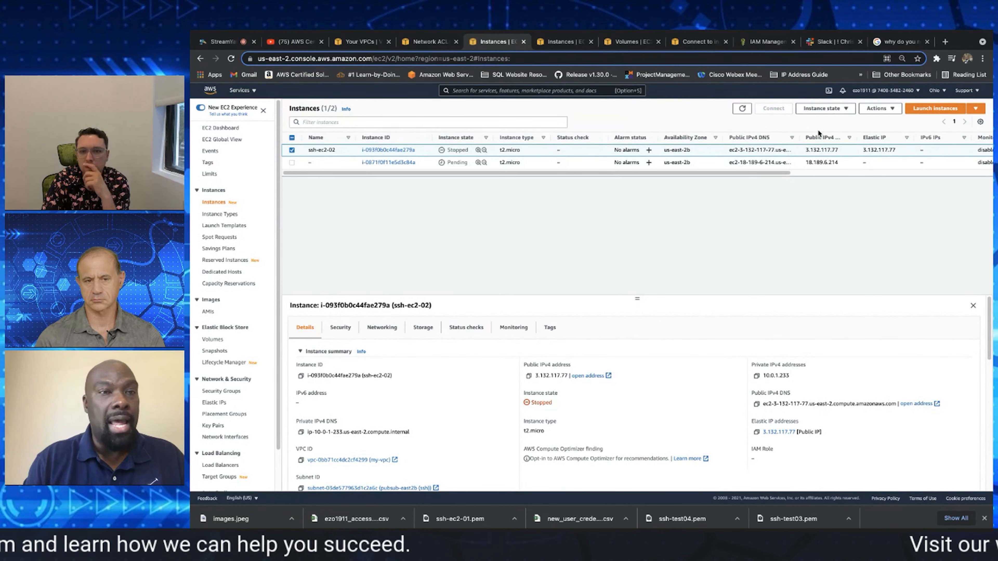
pyautogui.click(818, 129)
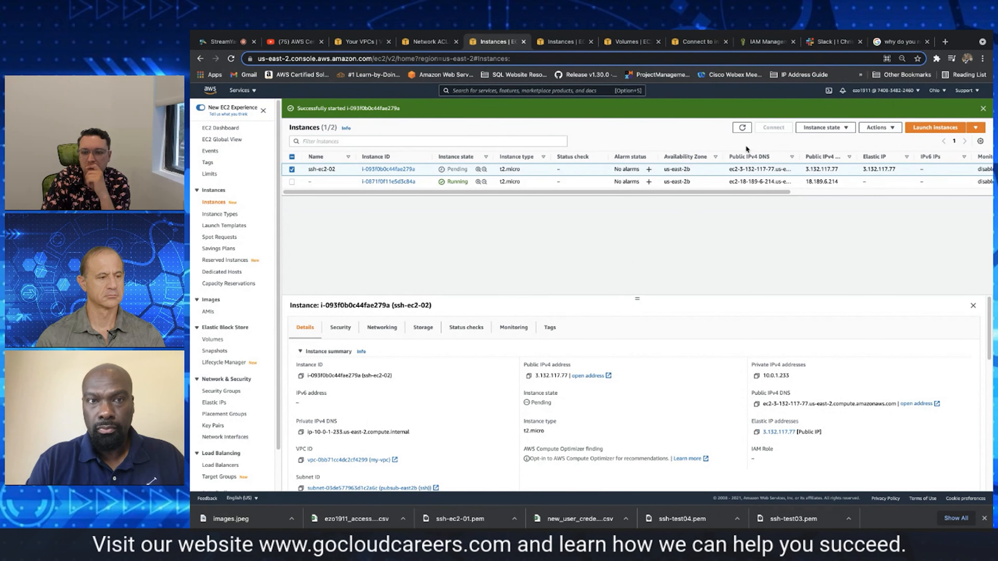
# Refresh the instances list to check the state of both instances
pyautogui.click(742, 128)
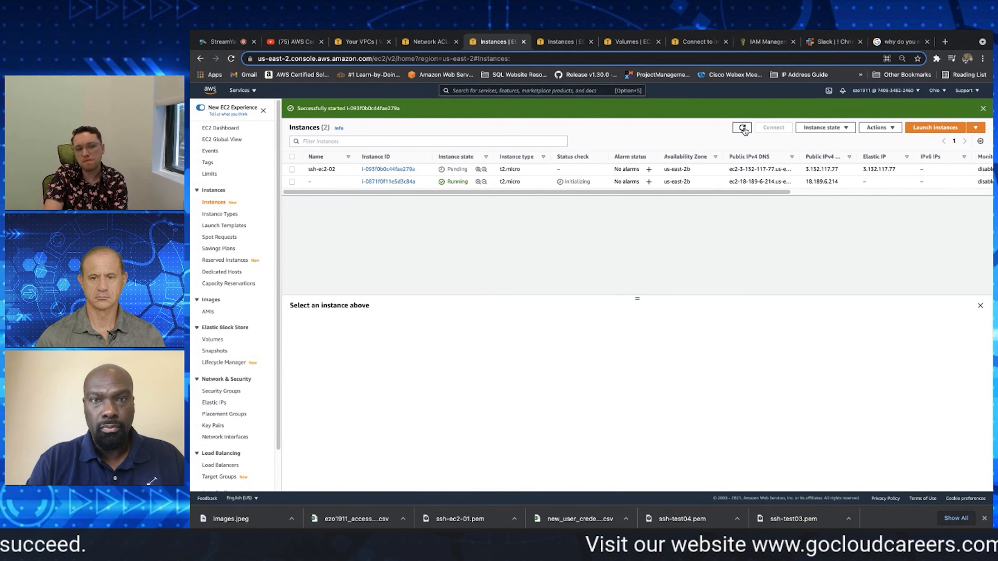
pyautogui.click(742, 128)
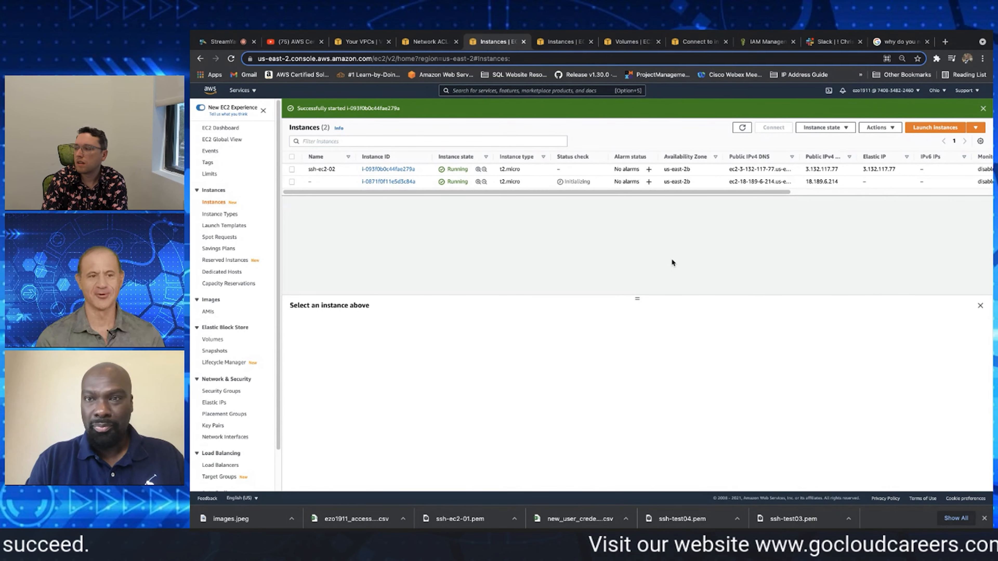
pyautogui.click(291, 169)
pyautogui.click(292, 168)
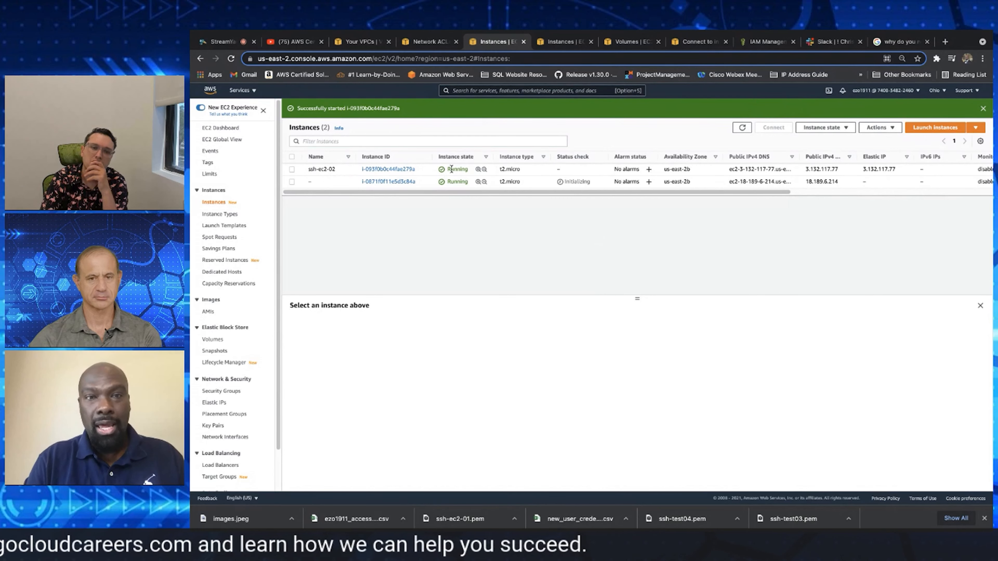
# Attach the 100 GiB EBS volume in us-east-2b to the ssh-ec2-02 instance as device /dev/sdf
pyautogui.click(630, 43)
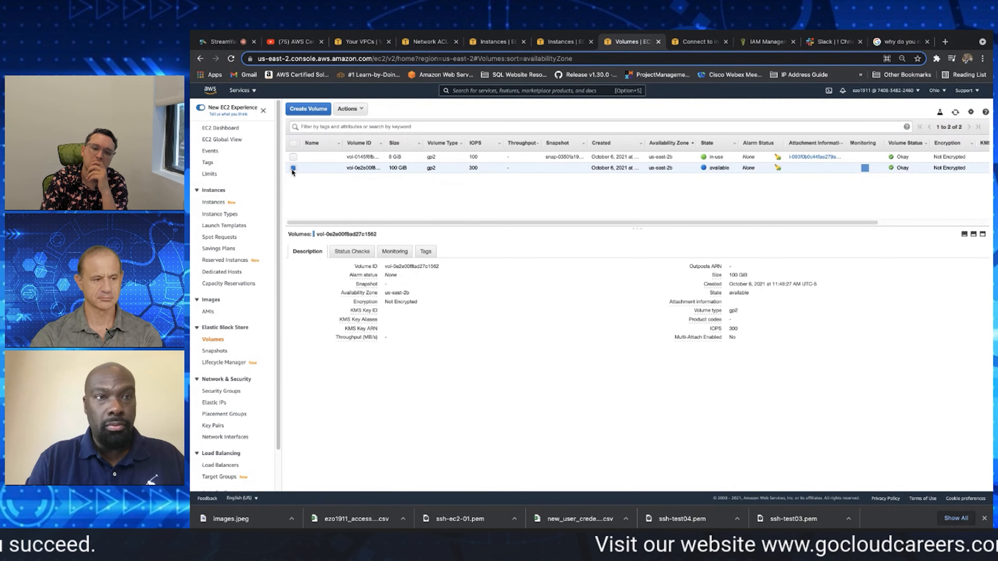
pyautogui.click(362, 110)
pyautogui.click(365, 155)
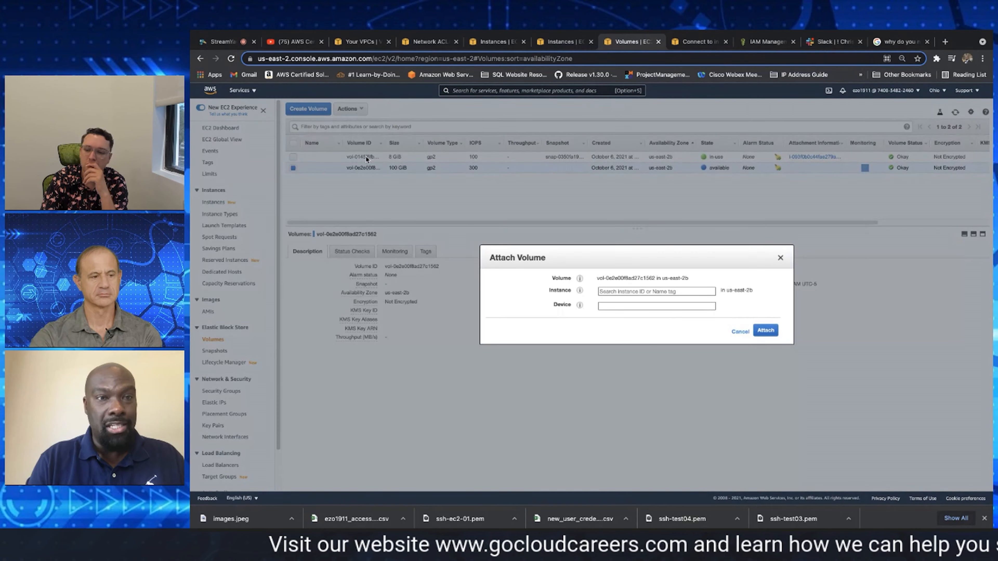
pyautogui.click(675, 292)
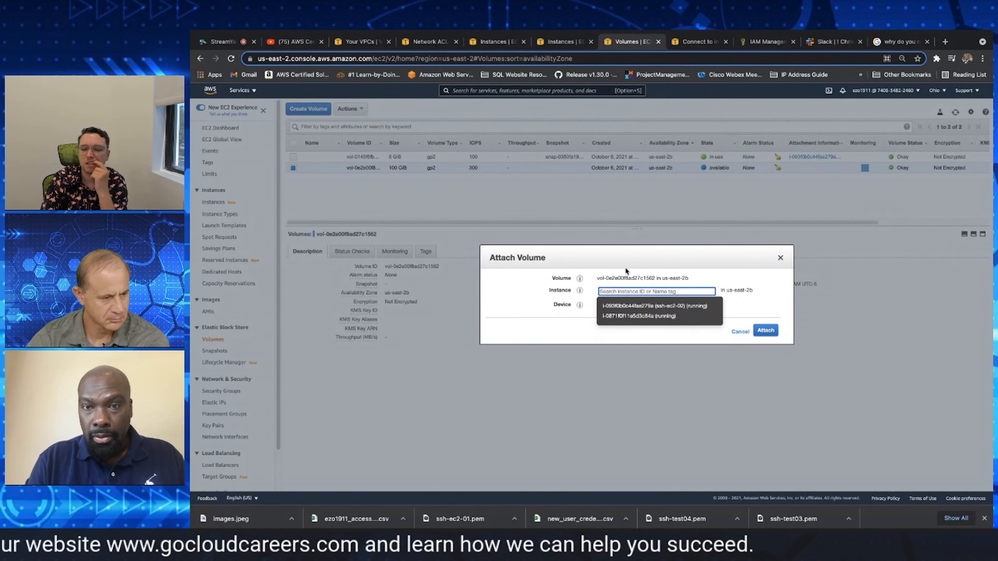
pyautogui.click(662, 307)
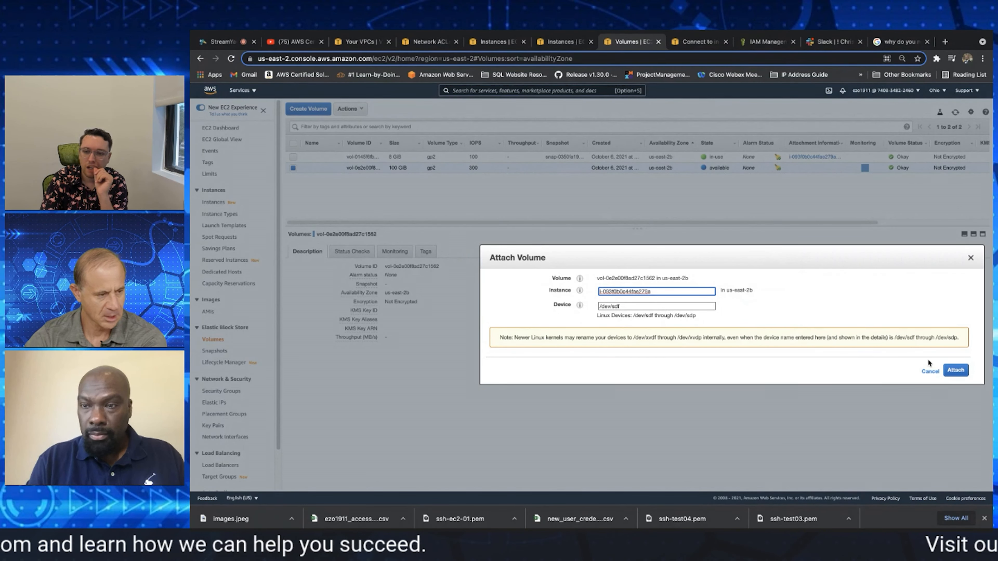
pyautogui.click(954, 372)
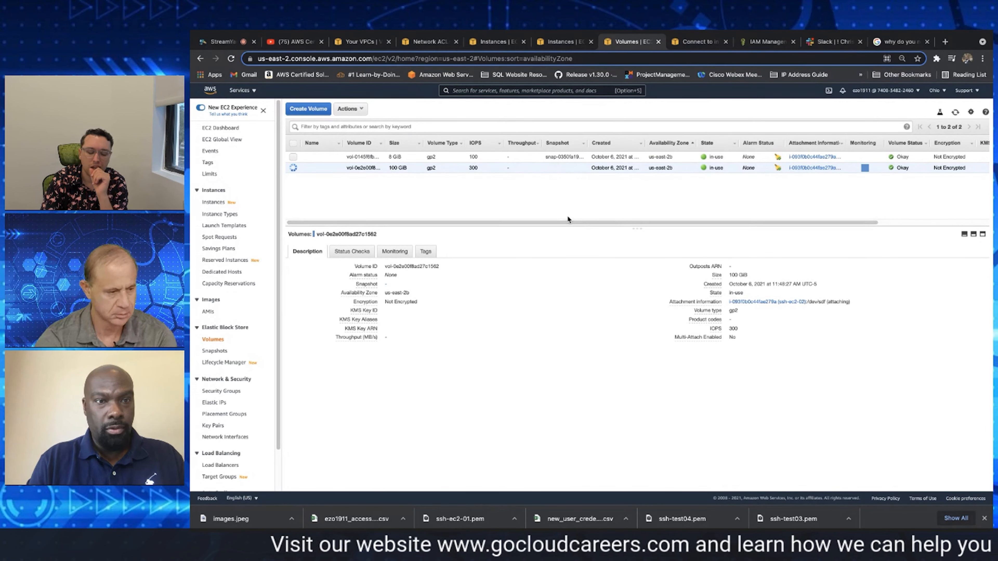
# Enlarge the volume details area, and open the SSH connection instructions for the ssh-ec2-02 instance
pyautogui.moveTo(637, 227); pyautogui.dragTo(633, 198)
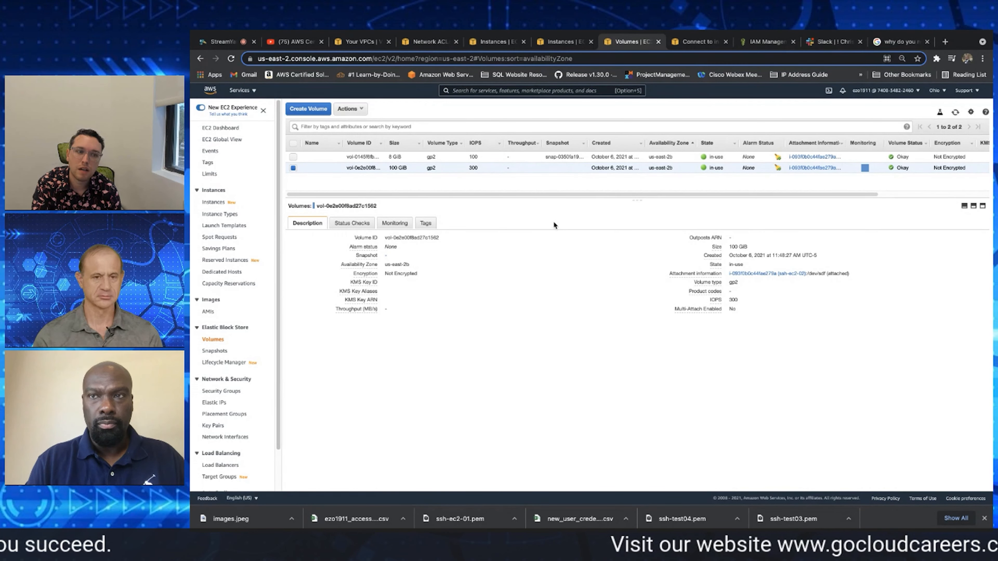
pyautogui.click(562, 42)
pyautogui.click(494, 42)
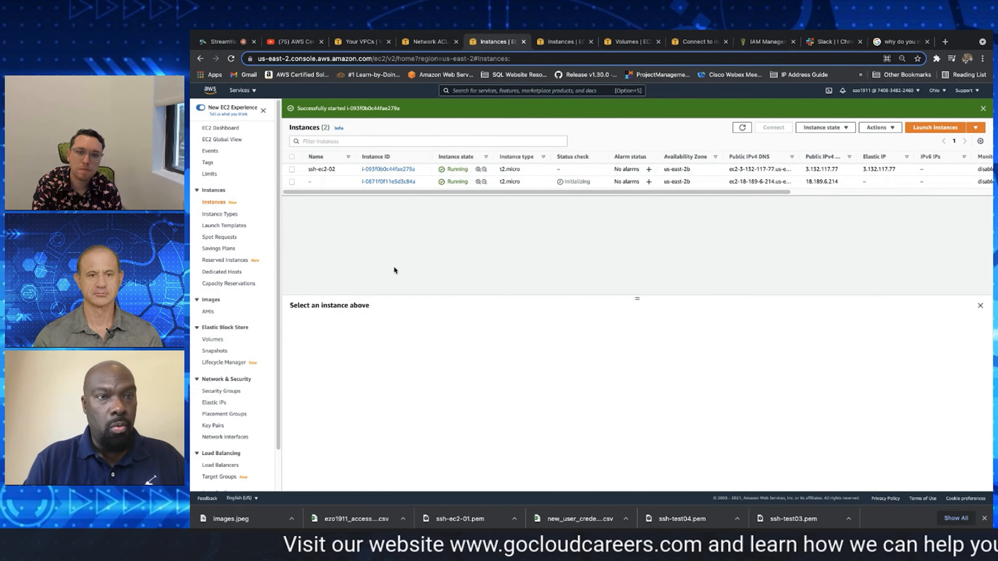
pyautogui.click(291, 169)
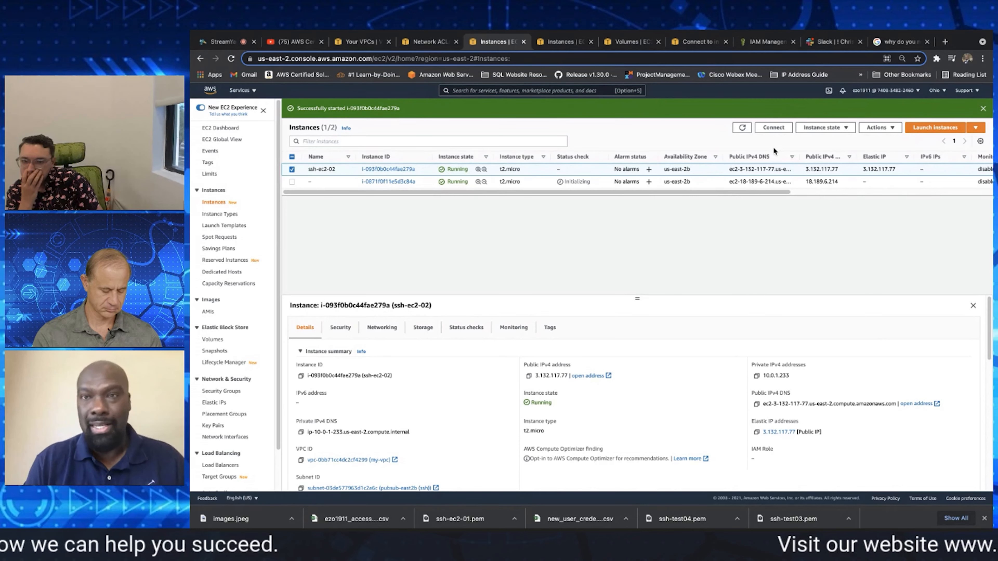
pyautogui.click(773, 127)
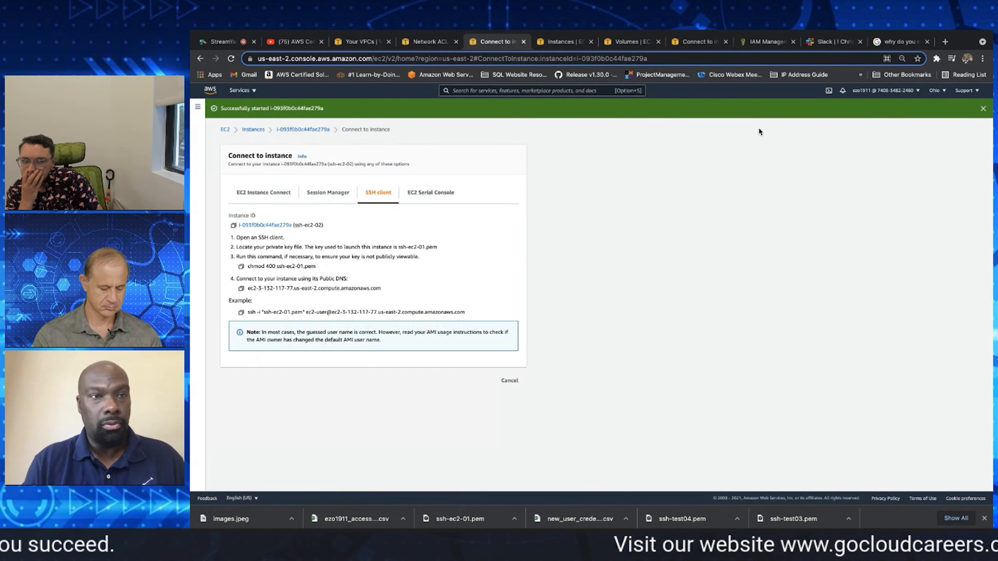
# Take the browser out of full screen and replace the old Terminal window with a new session
pyautogui.click(222, 48)
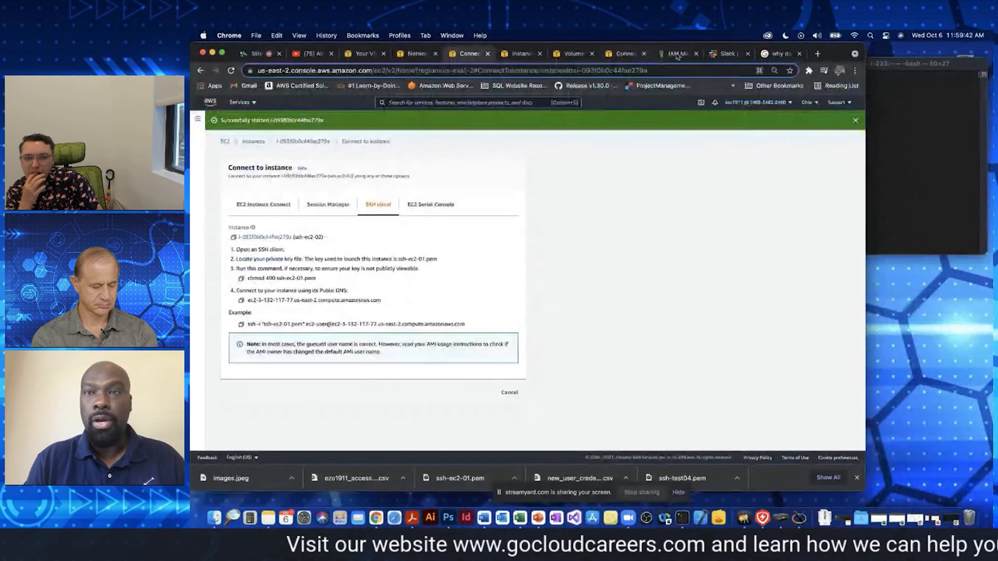
pyautogui.click(890, 66)
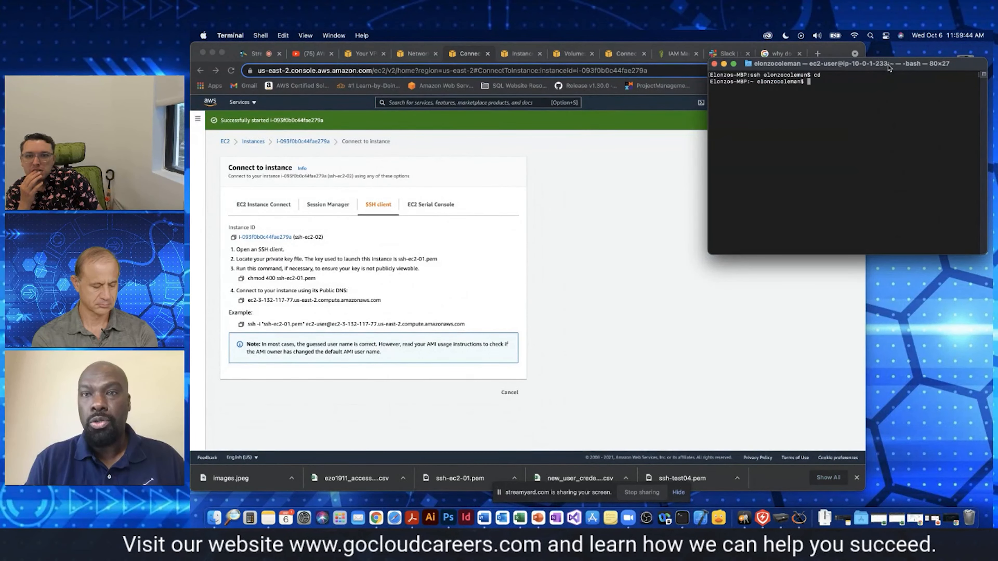
pyautogui.moveTo(882, 69); pyautogui.dragTo(872, 125)
pyautogui.click(581, 201)
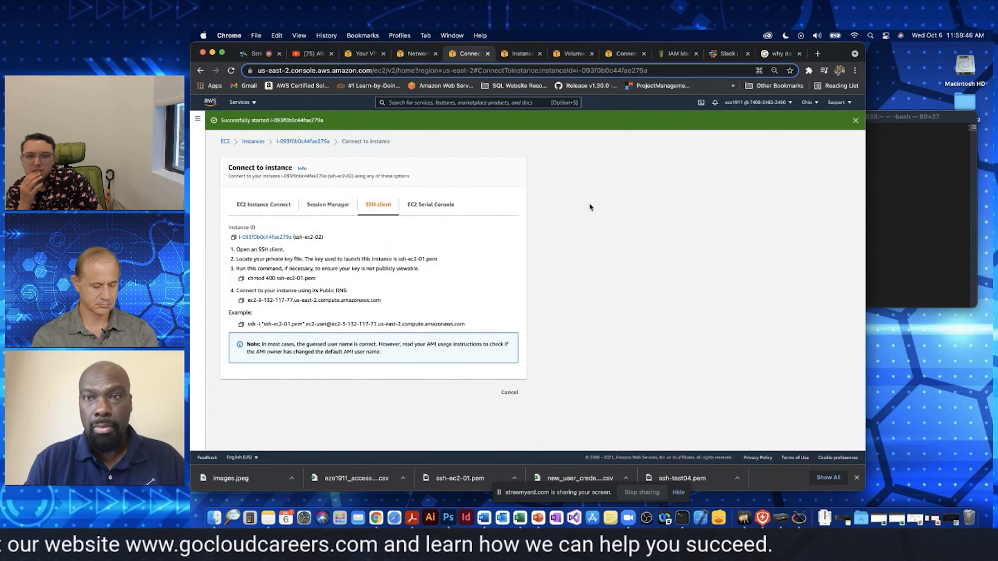
pyautogui.click(904, 201)
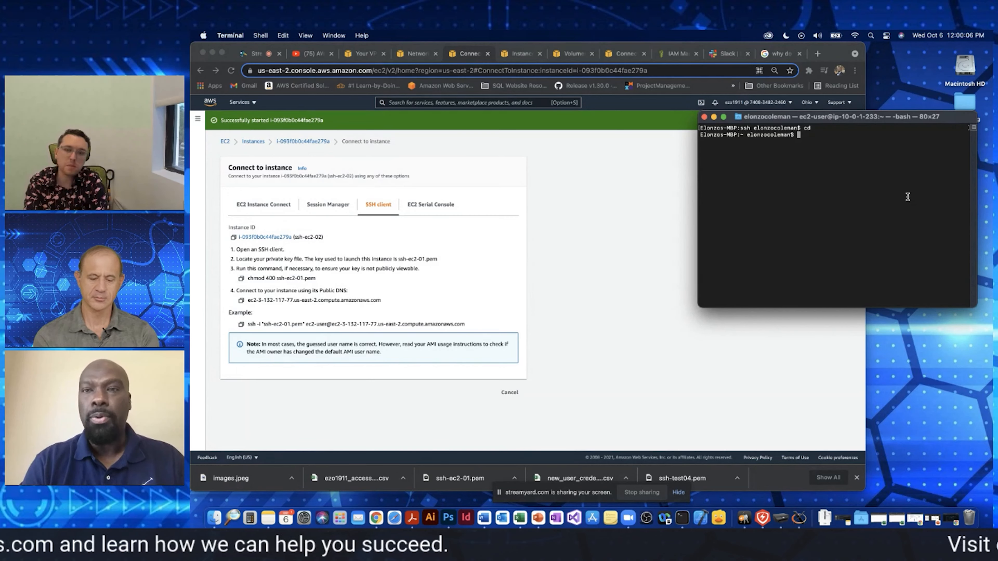
pyautogui.click(704, 118)
pyautogui.click(682, 519)
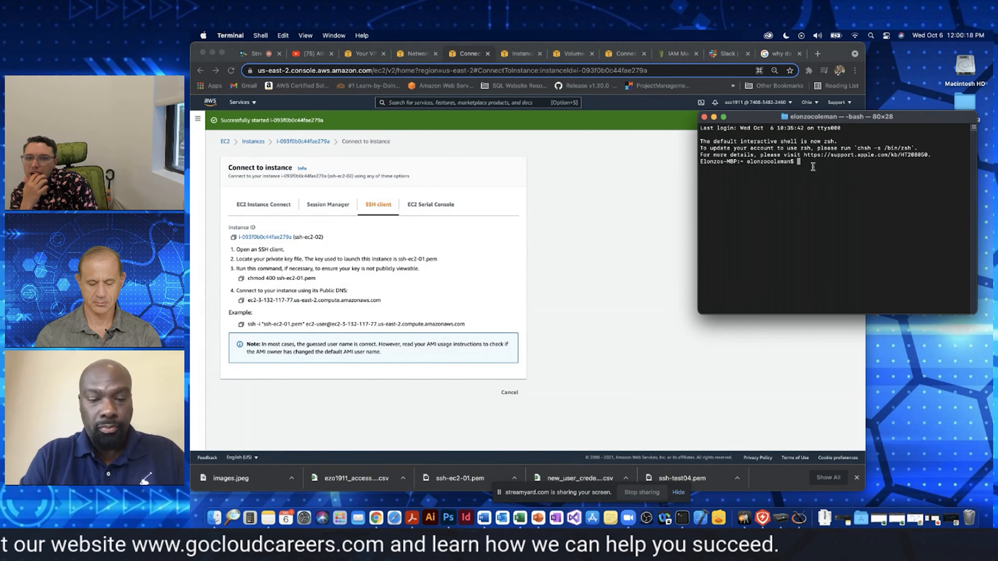
# In Terminal, go to the home directory, change to documents/ssh and list its files with ls
pyautogui.write('cd')
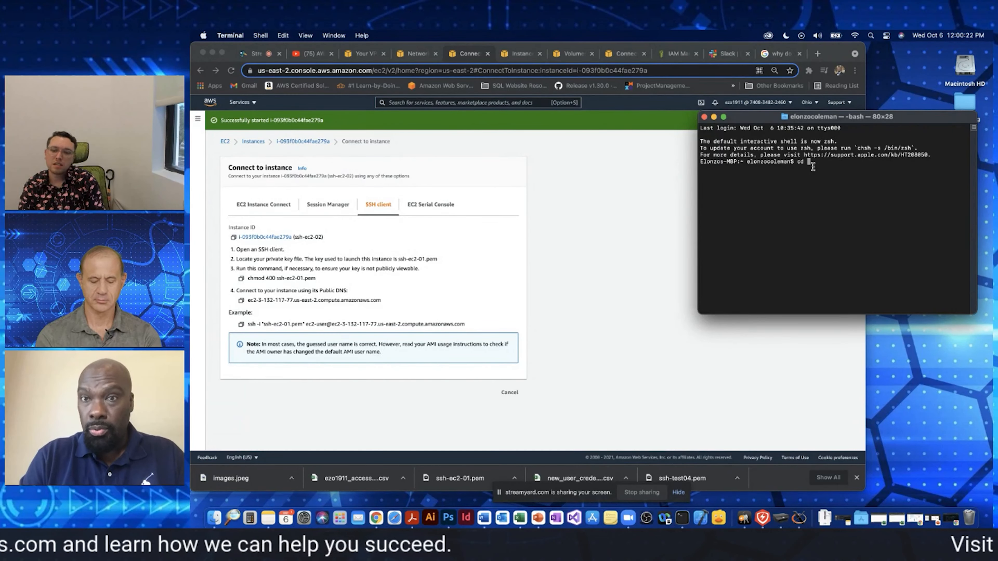
pyautogui.press('Return')
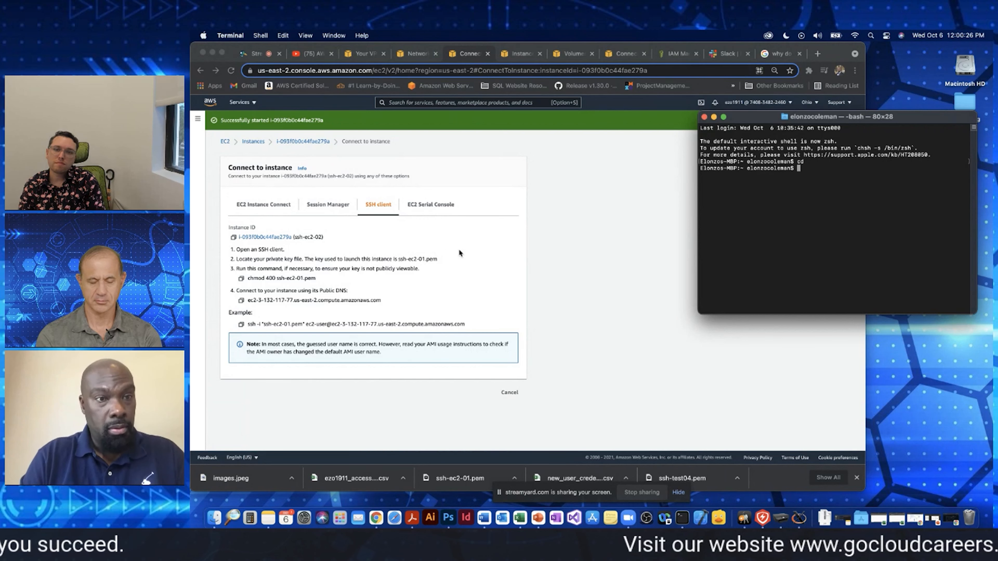
pyautogui.write('cd docu')
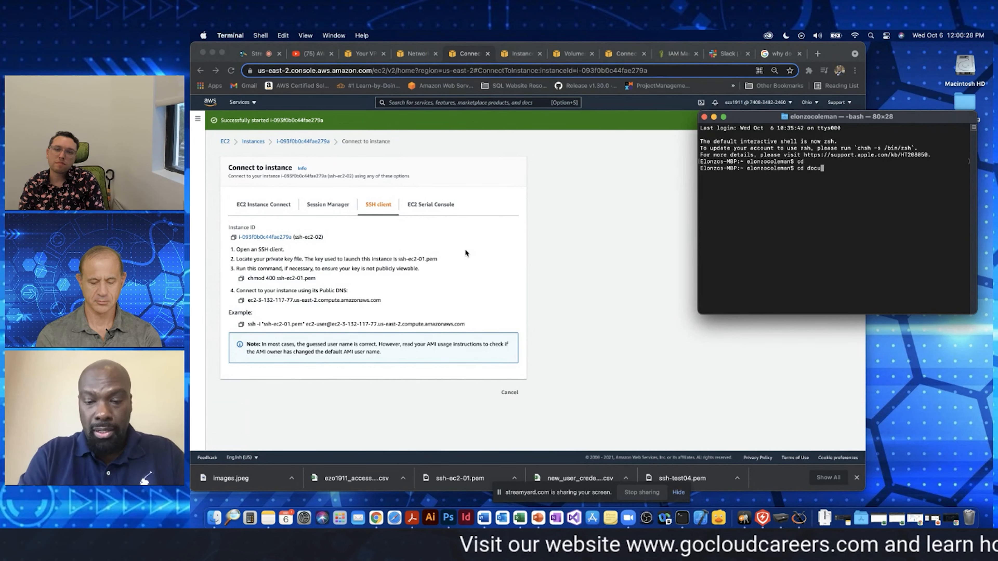
pyautogui.write('ments/s')
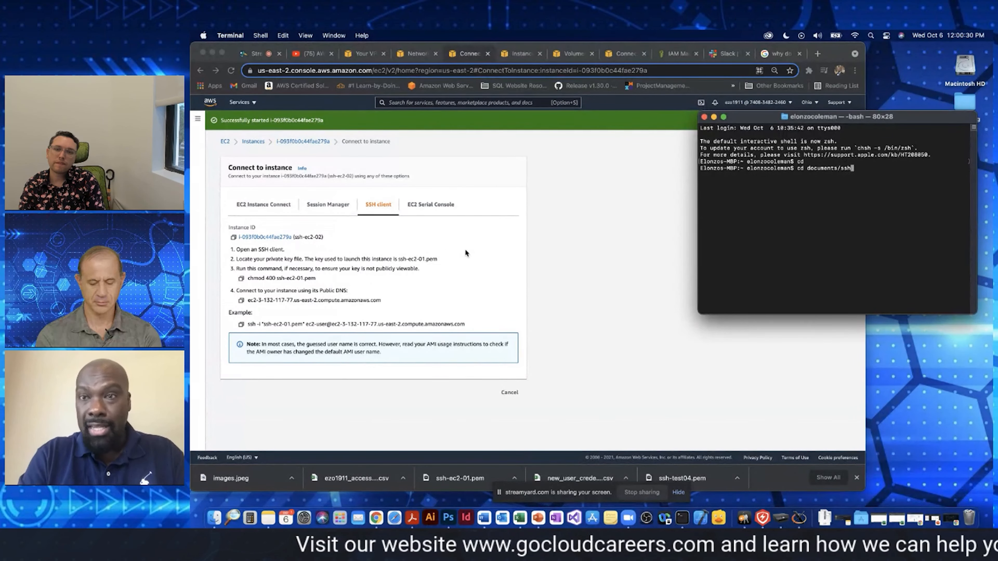
pyautogui.write('sh')
pyautogui.press('Return')
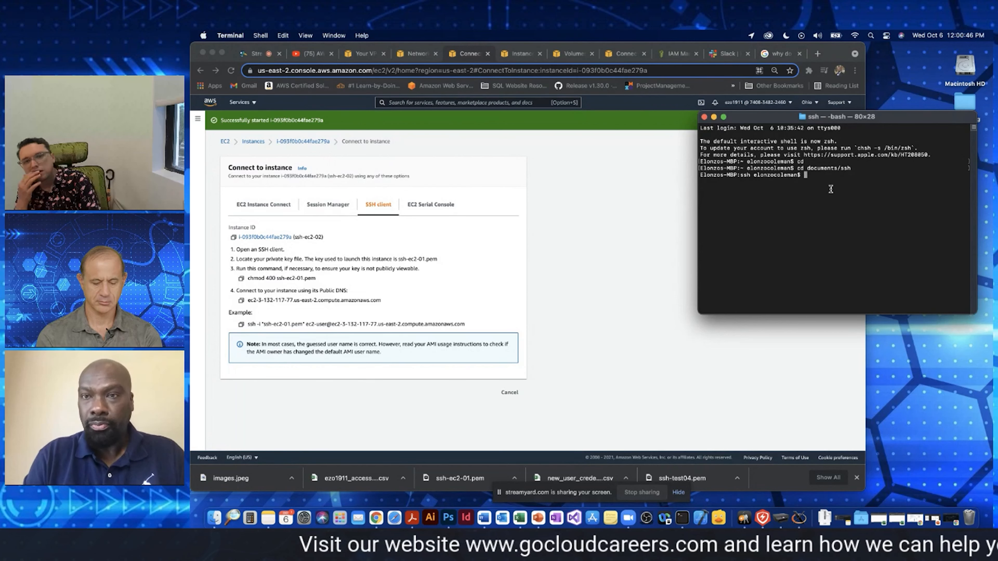
pyautogui.write('ls')
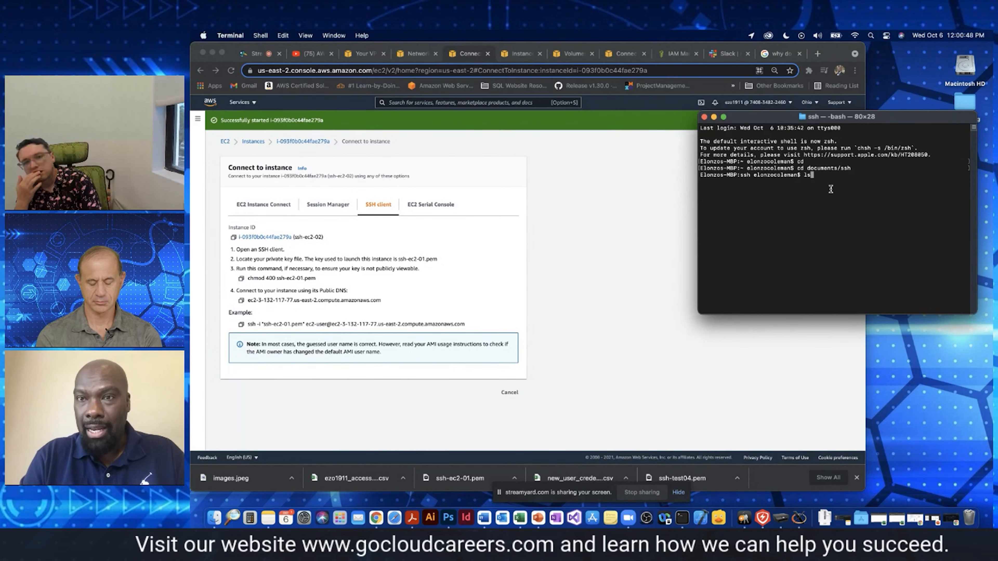
pyautogui.press('Return')
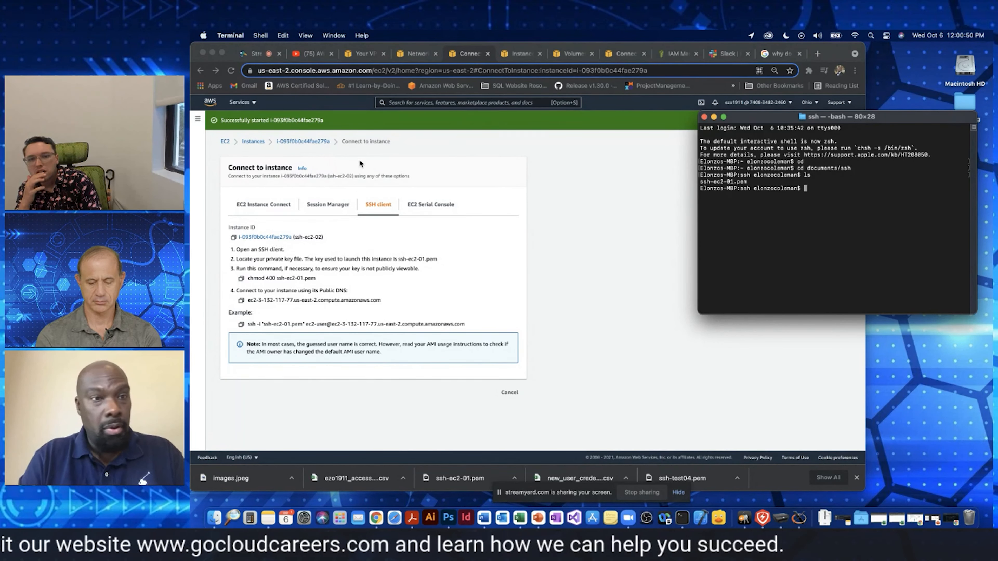
# Copy the key permission command from the connection instructions and run chmod 400 ssh-ec2-01.pem in Terminal
pyautogui.click(576, 196)
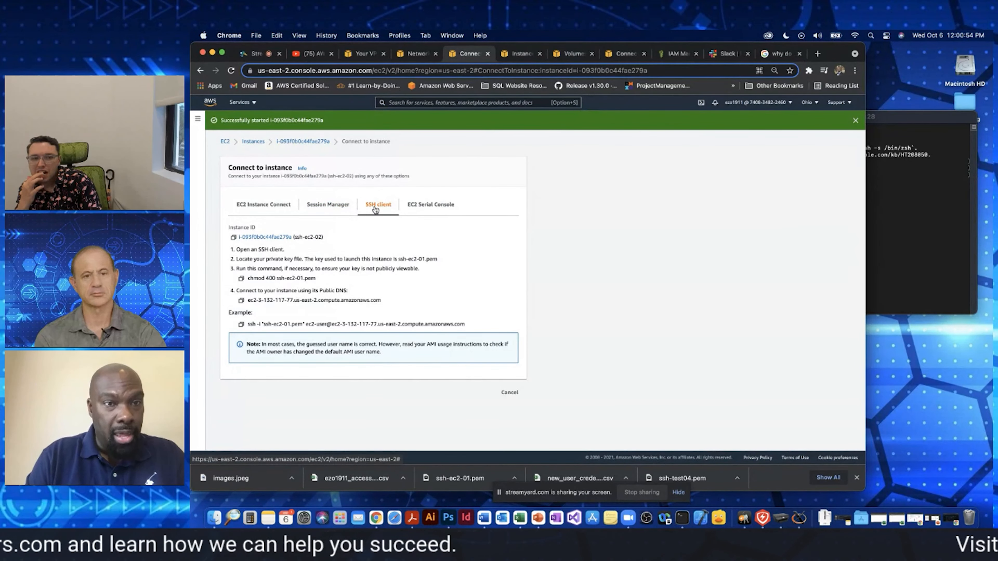
pyautogui.click(241, 279)
pyautogui.click(888, 197)
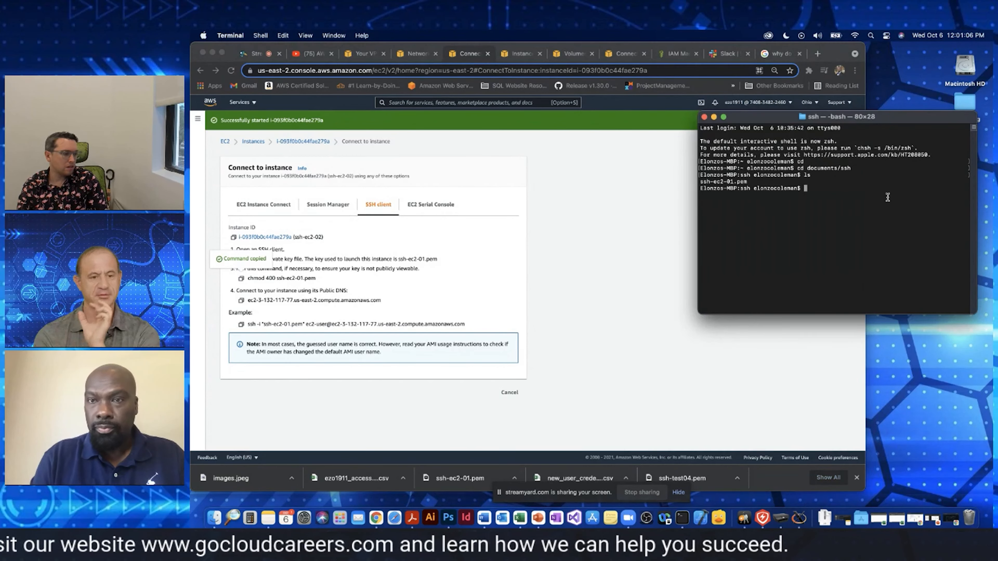
pyautogui.press('super+v')
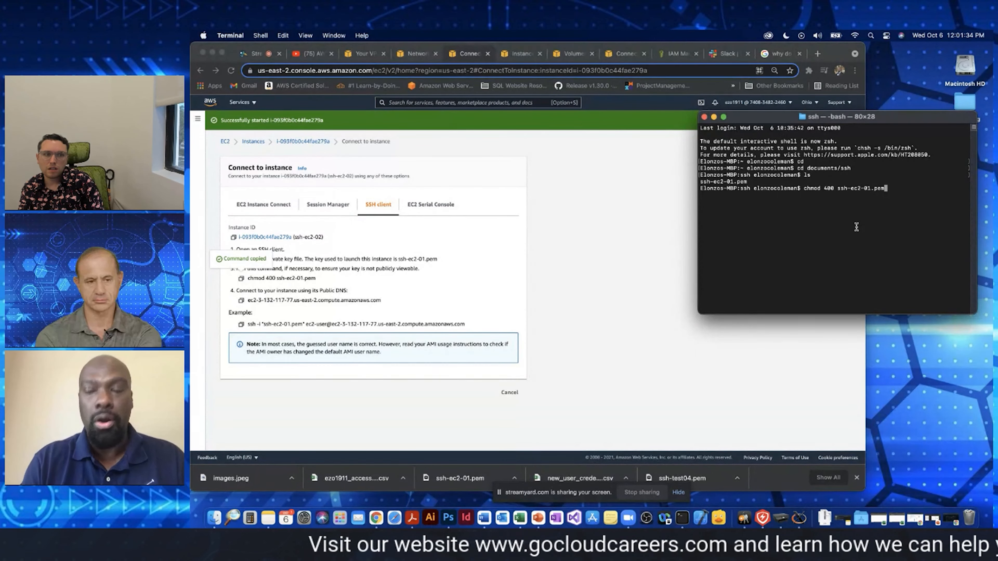
pyautogui.press('Return')
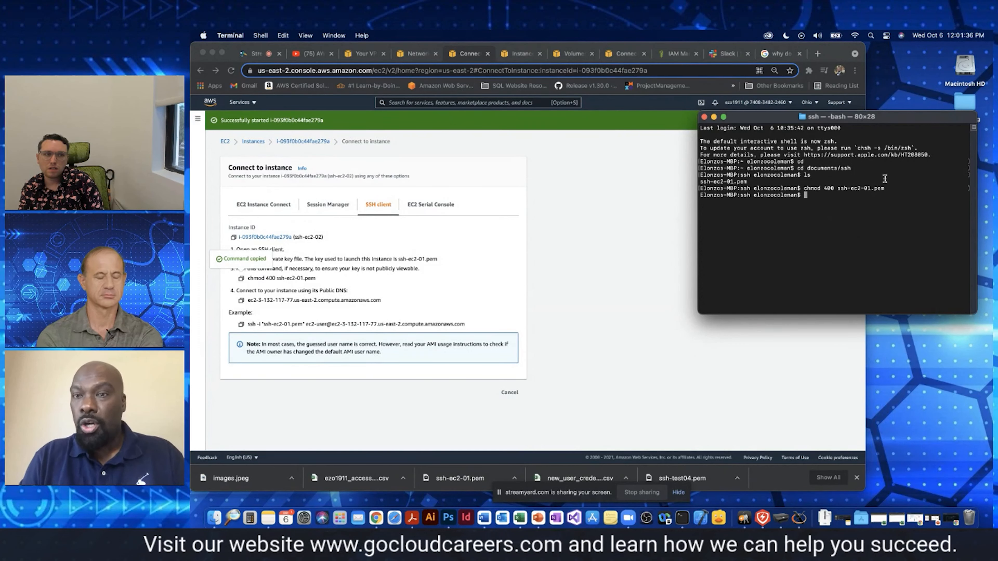
# Copy the example SSH command from the instance's connection page and run it in Terminal to log in as ec2-user with ssh-ec2-01.pem
pyautogui.click(404, 293)
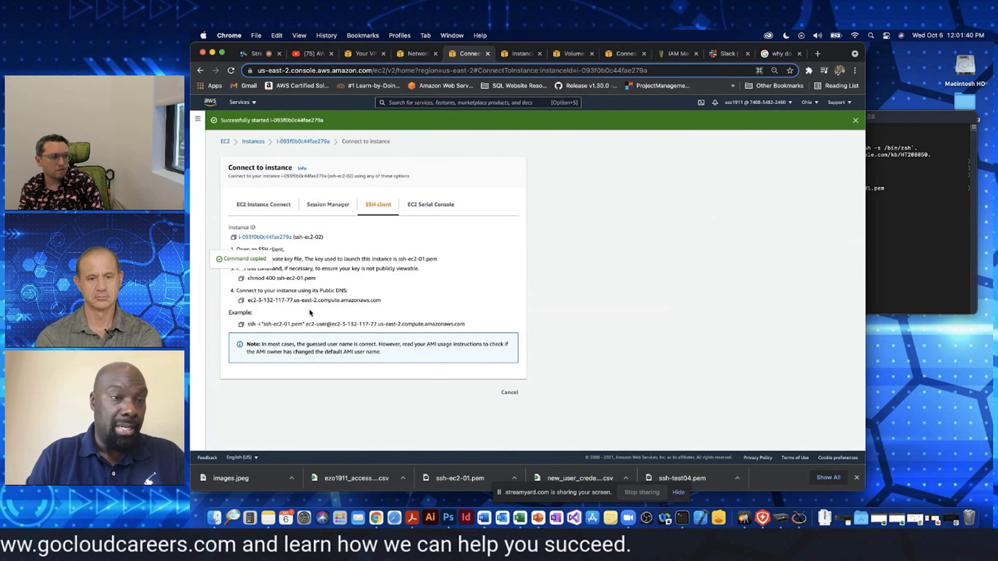
pyautogui.click(241, 324)
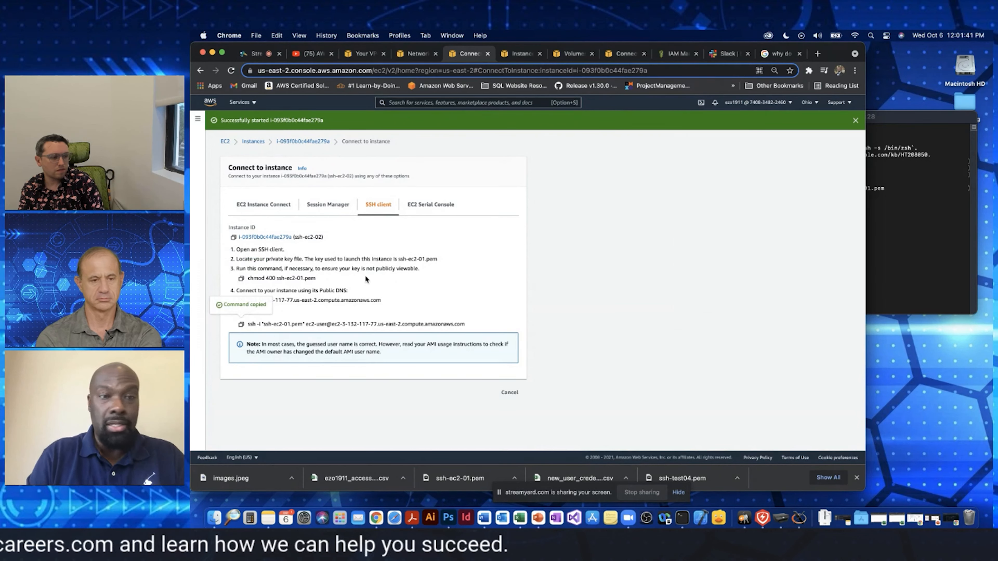
pyautogui.click(920, 218)
pyautogui.press('super+v')
pyautogui.press('Return')
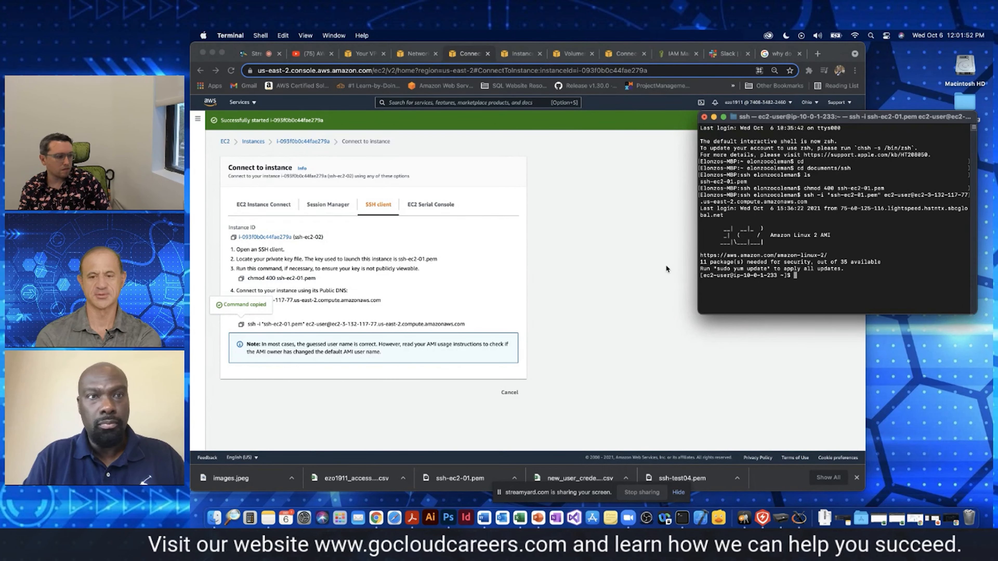
# Return the browser to full screen, switch to StreamYard and stop sharing the screen
pyautogui.click(607, 205)
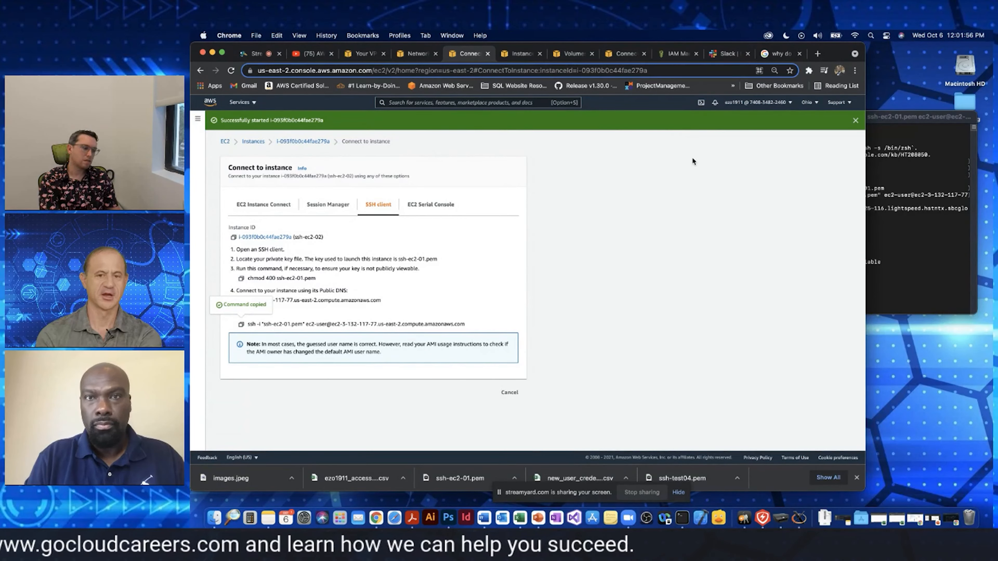
pyautogui.click(222, 52)
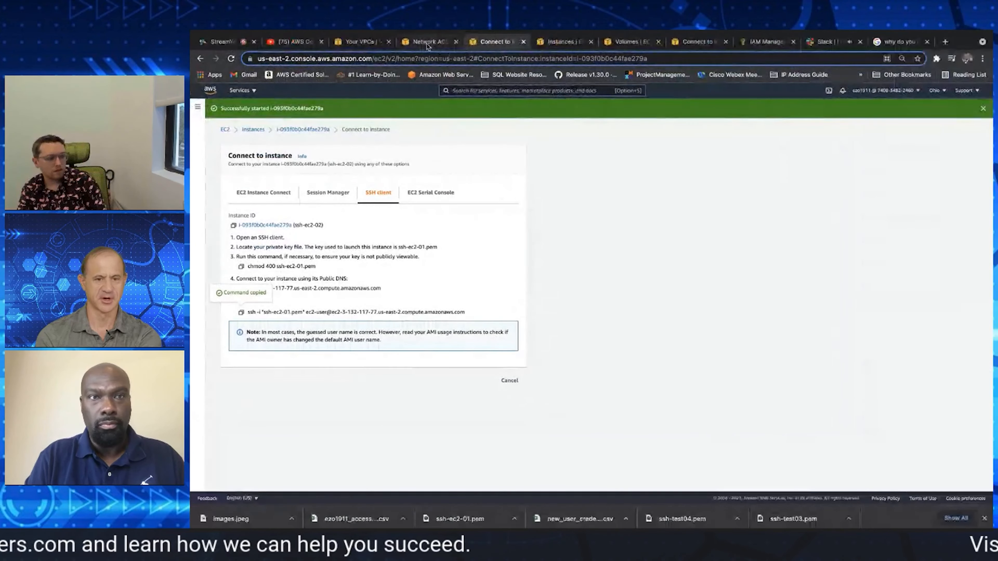
pyautogui.click(427, 44)
pyautogui.click(360, 44)
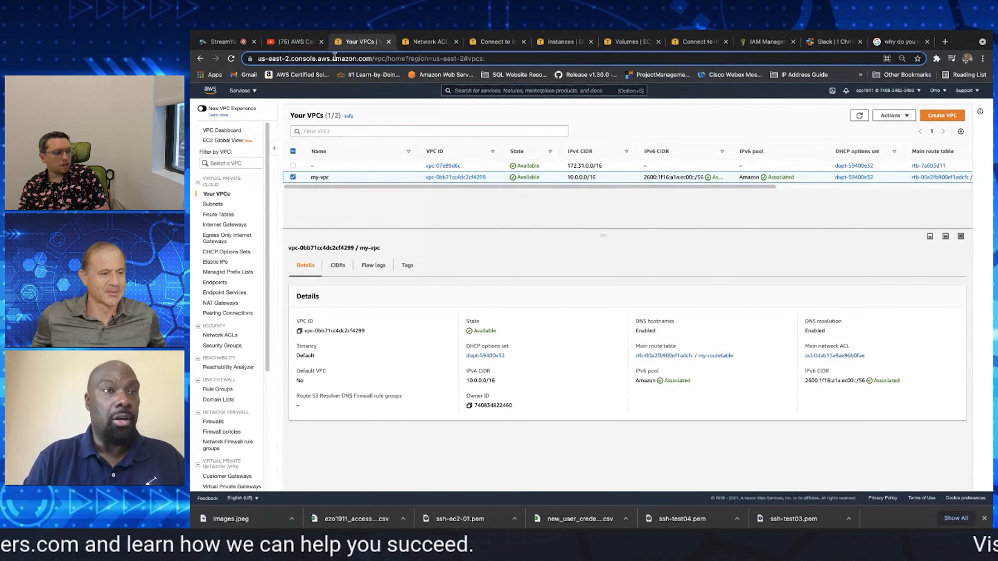
pyautogui.click(223, 41)
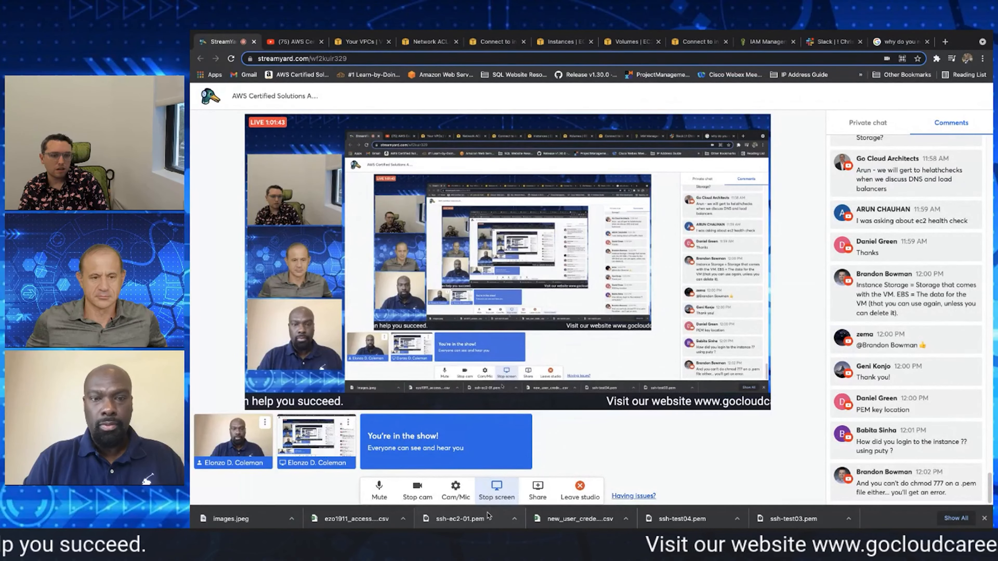
pyautogui.click(498, 493)
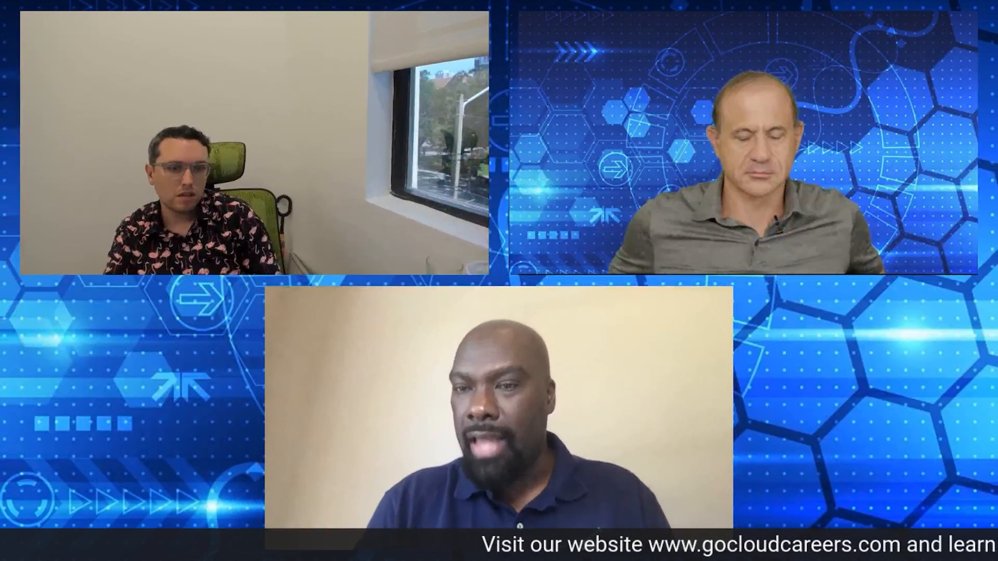